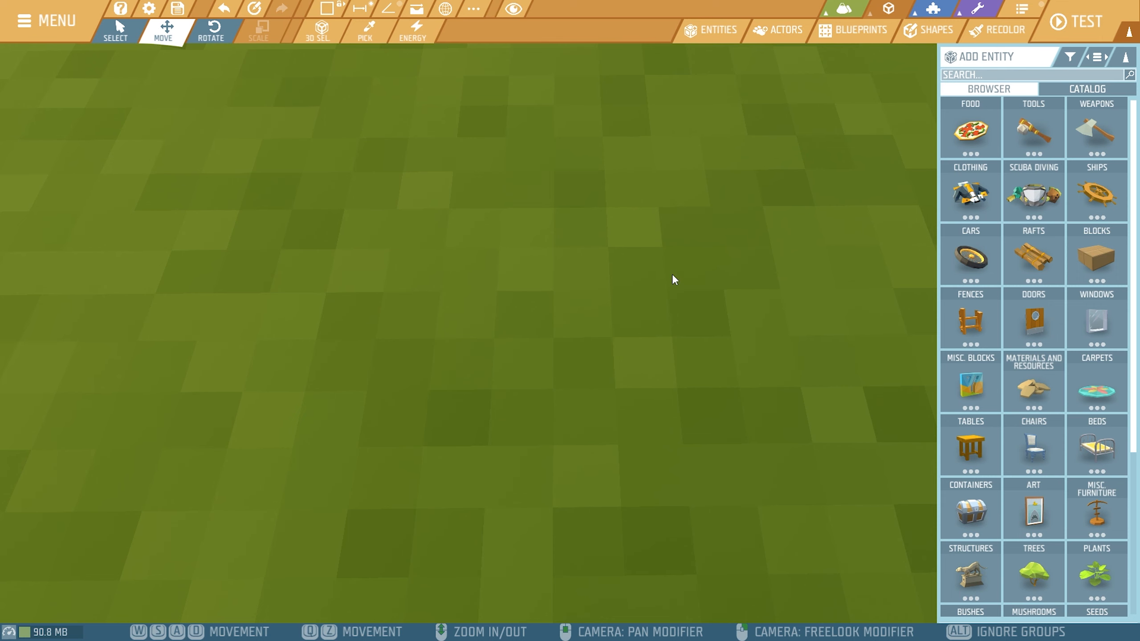
# - Pick the plain single-cube wooden block from the wooden blocks category for placement
pyautogui.click(1096, 257)
pyautogui.scroll(-5, 1017, 402)
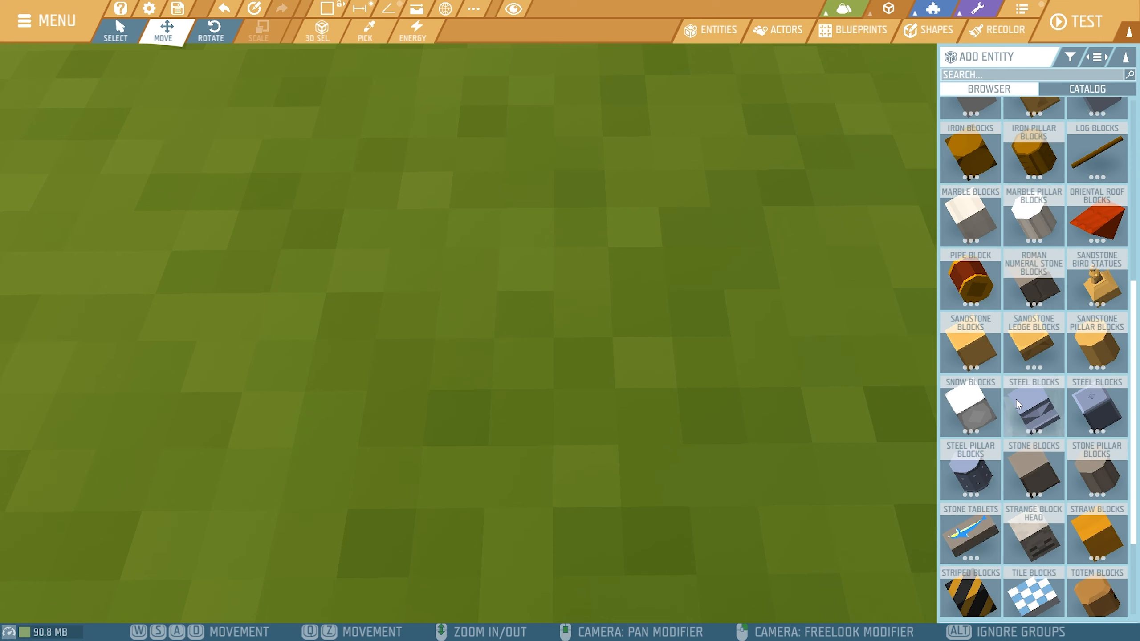
pyautogui.scroll(-3, 1019, 405)
pyautogui.click(970, 539)
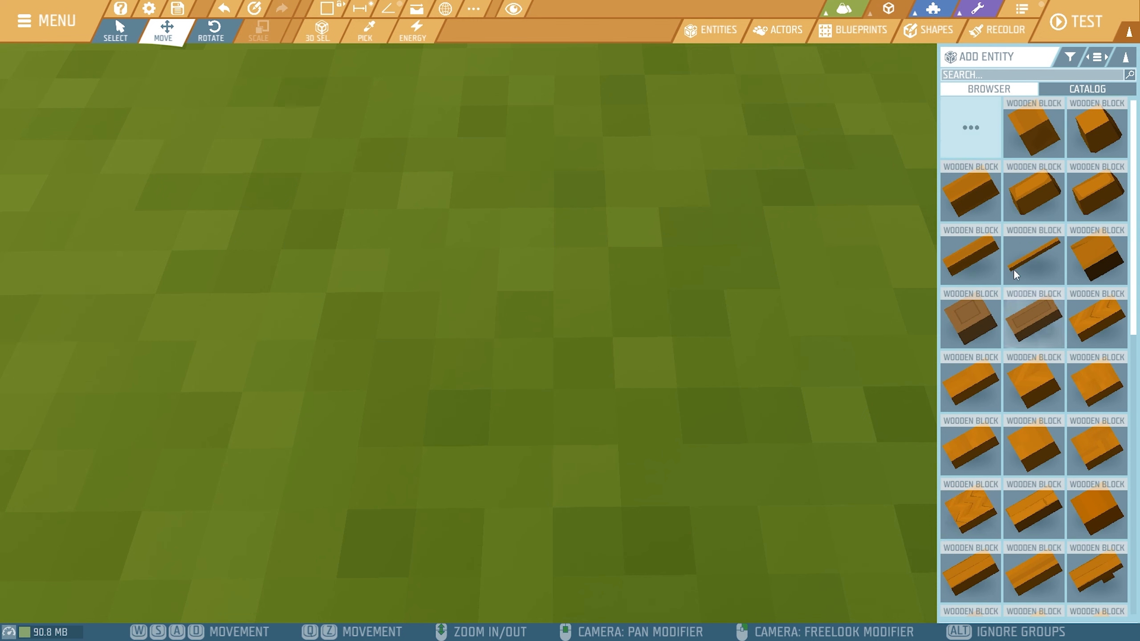
pyautogui.click(1034, 130)
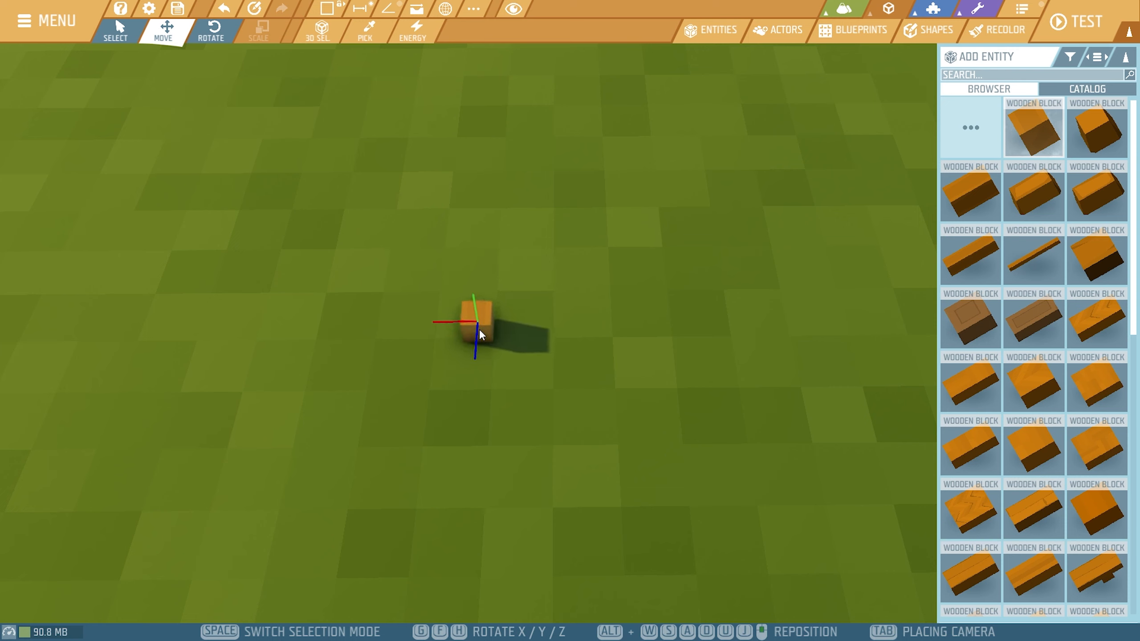
# - Turn on the snapping grid for placing blocks
pyautogui.click(479, 333)
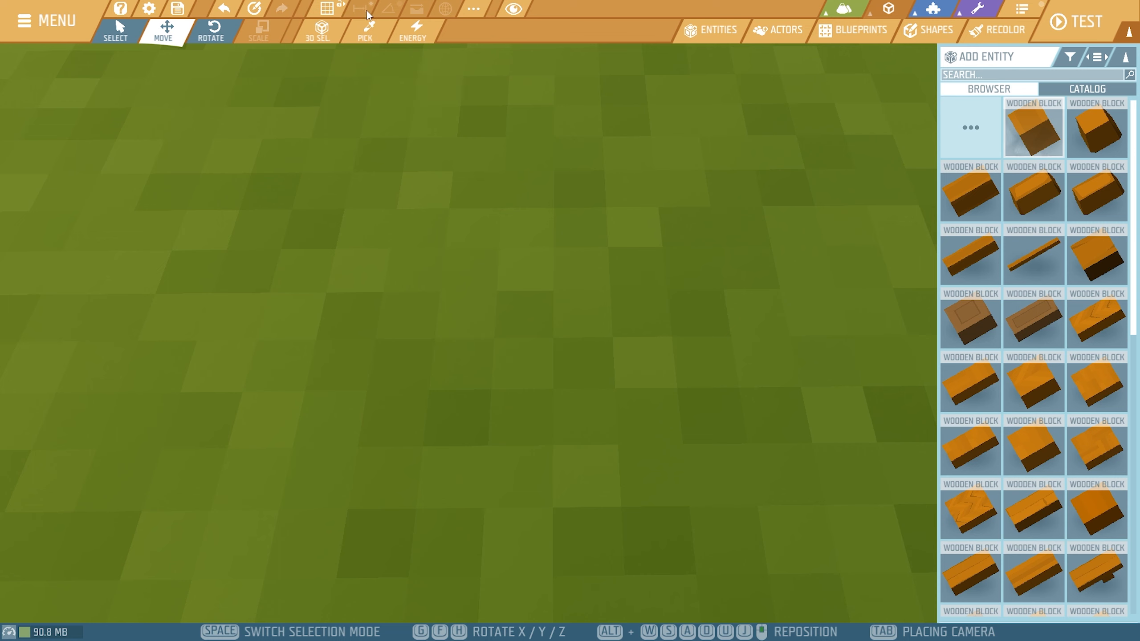
pyautogui.press('b')
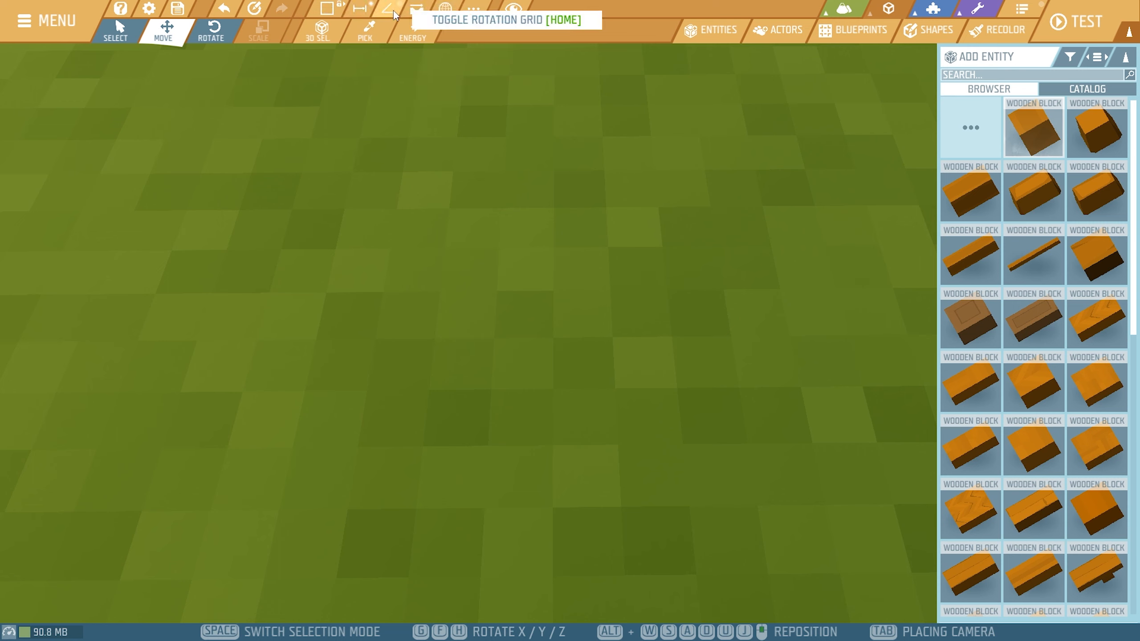
pyautogui.press('b')
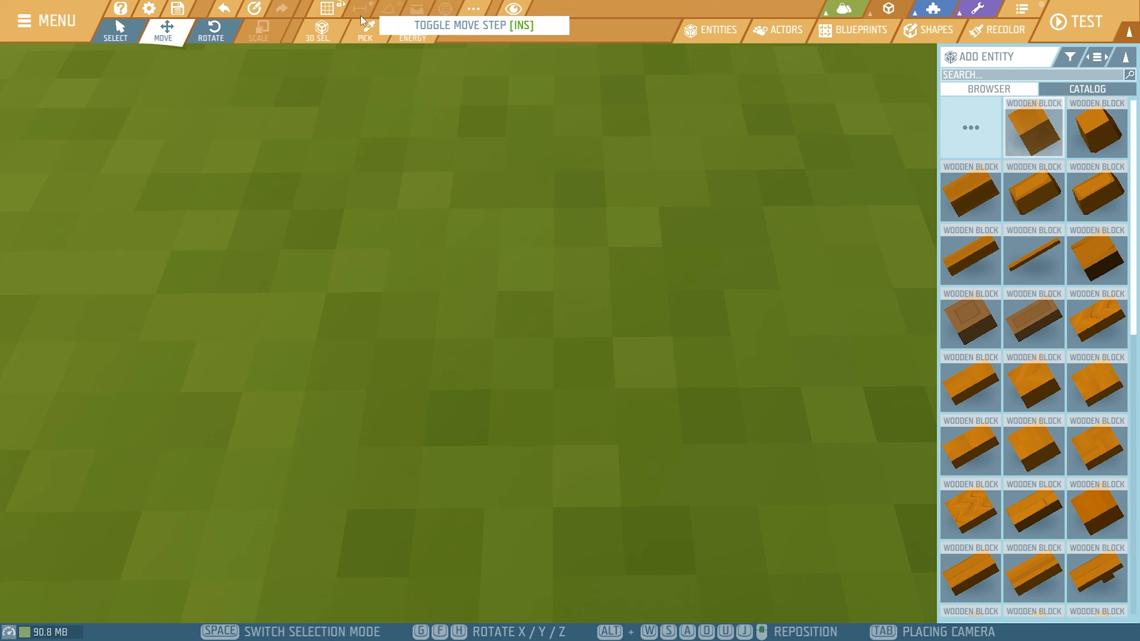
pyautogui.click(330, 12)
pyautogui.click(330, 12)
pyautogui.click(329, 12)
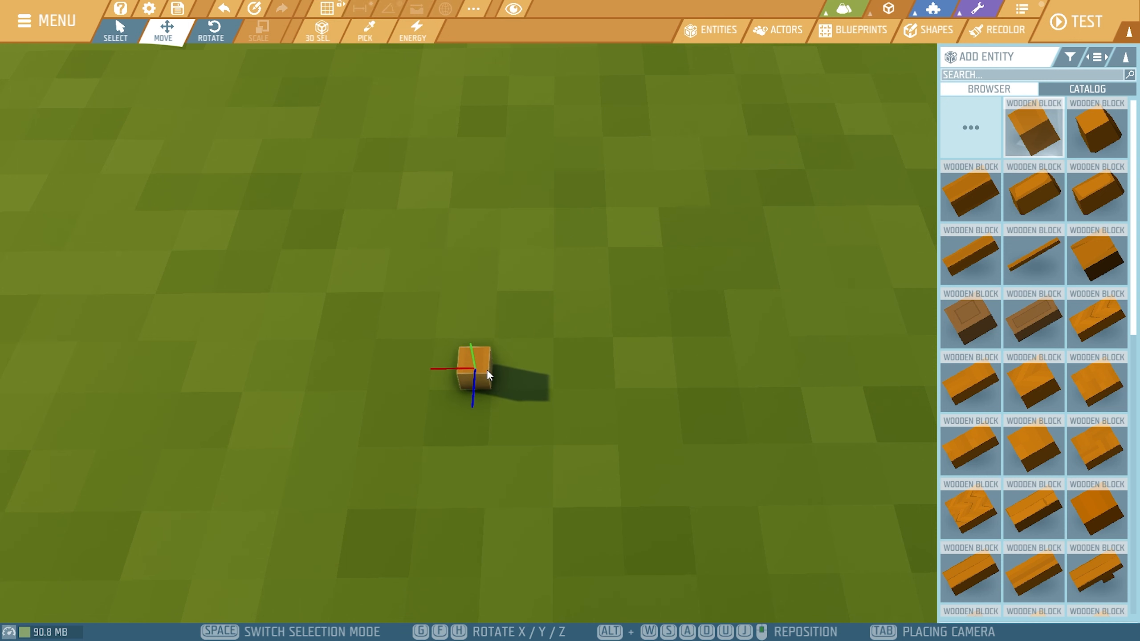
# - Place the wooden cube on the grass at about X -1.125, Y 0, Z 0 and end placement
pyautogui.click(486, 370)
pyautogui.rightClick(541, 458)
pyautogui.scroll(4, 541, 458)
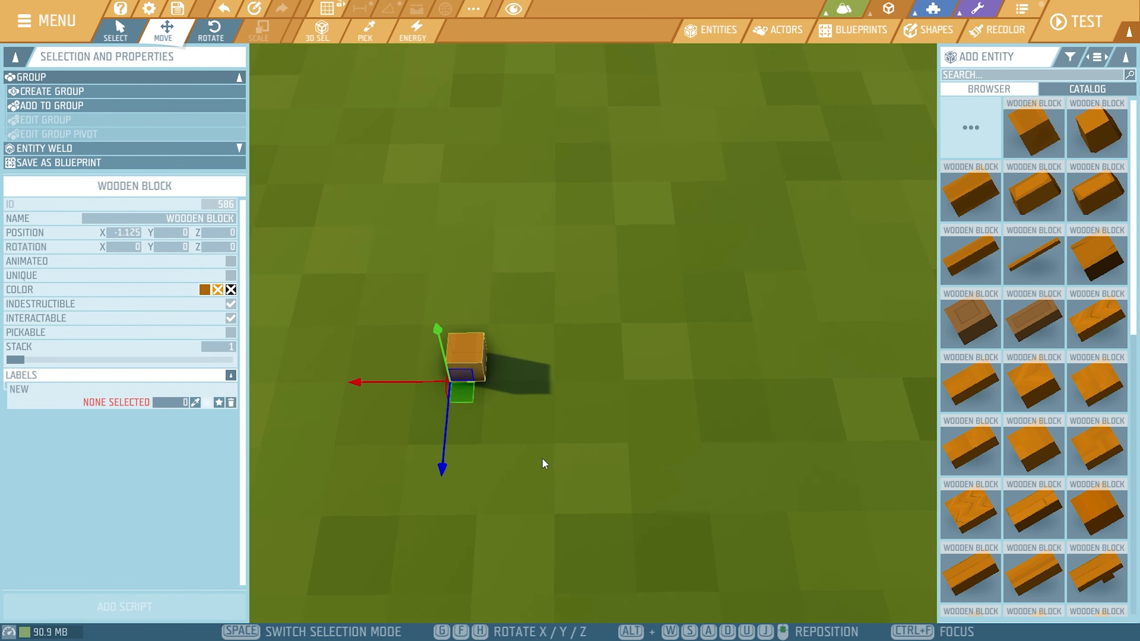
pyautogui.scroll(2, 541, 458)
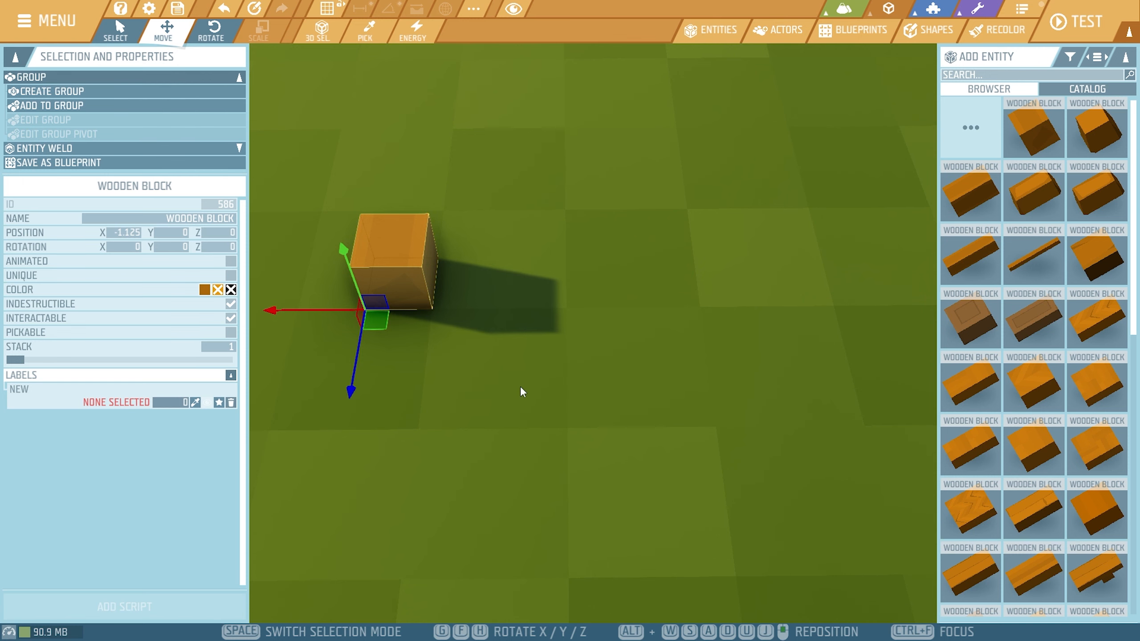
pyautogui.press('space')
pyautogui.press('space')
pyautogui.press('space')
pyautogui.press('a')
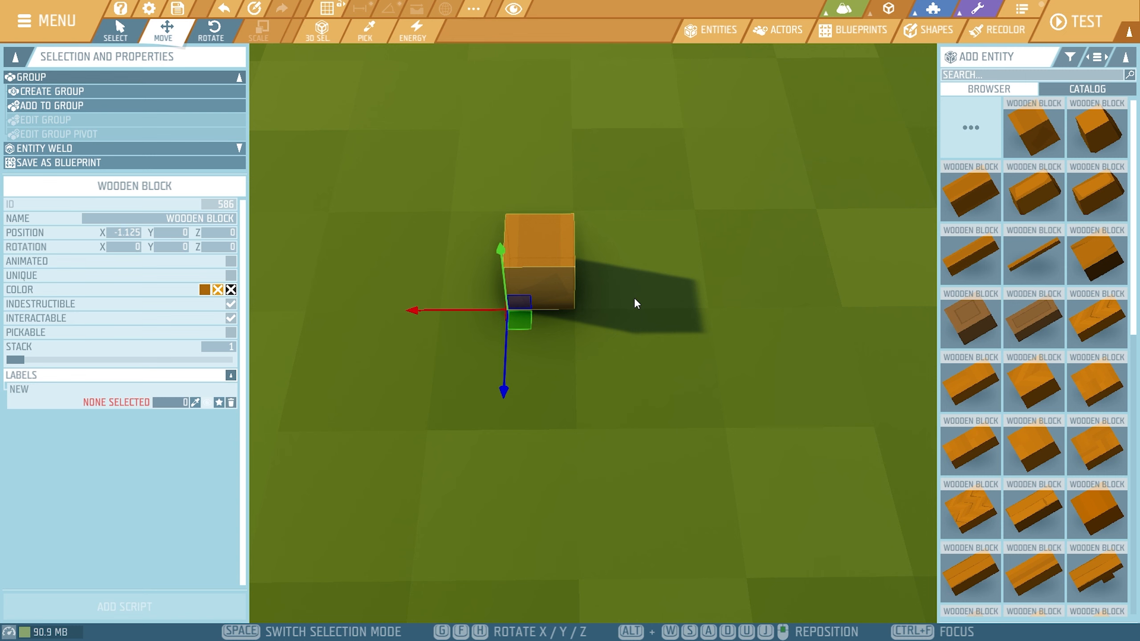
pyautogui.click(240, 77)
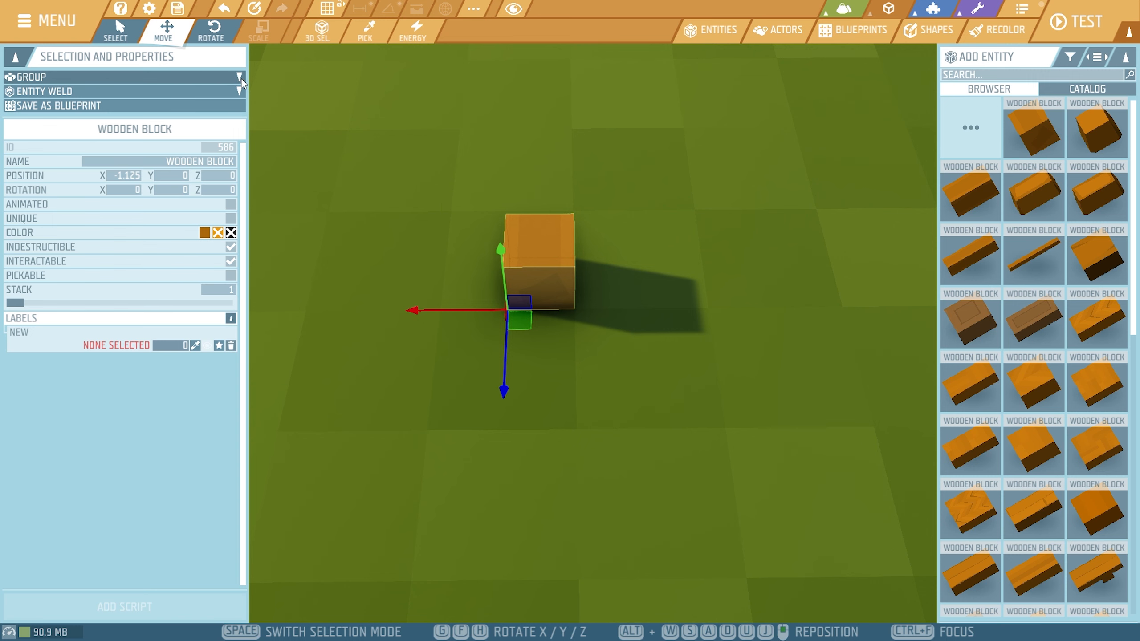
pyautogui.click(240, 79)
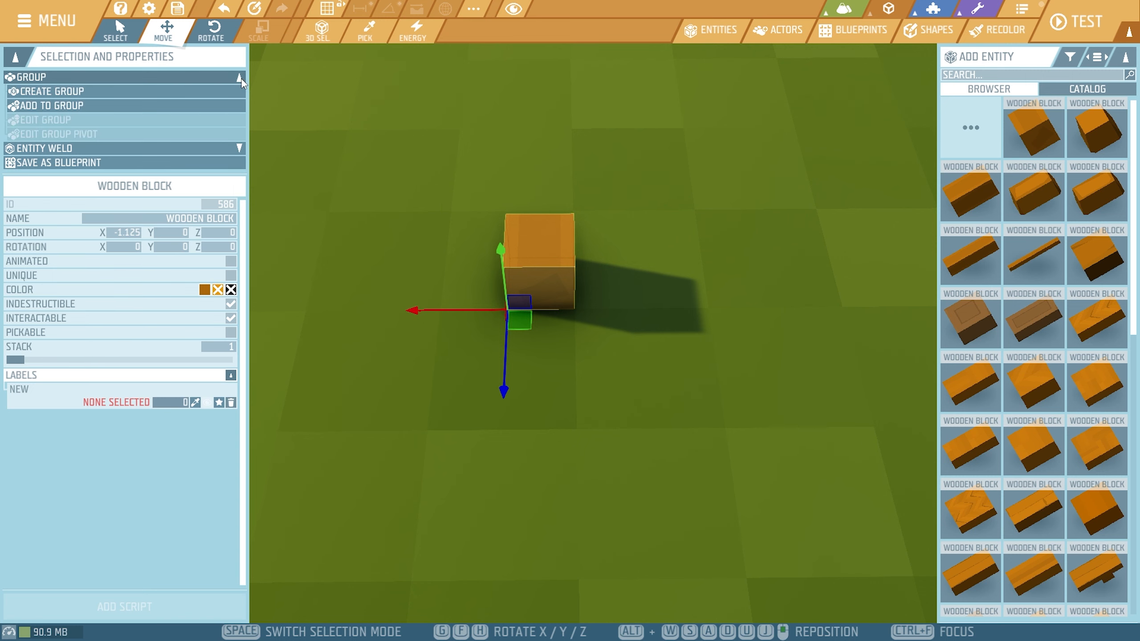
# - Create a group from the selected wooden cube and briefly open its pivot for editing
pyautogui.click(70, 92)
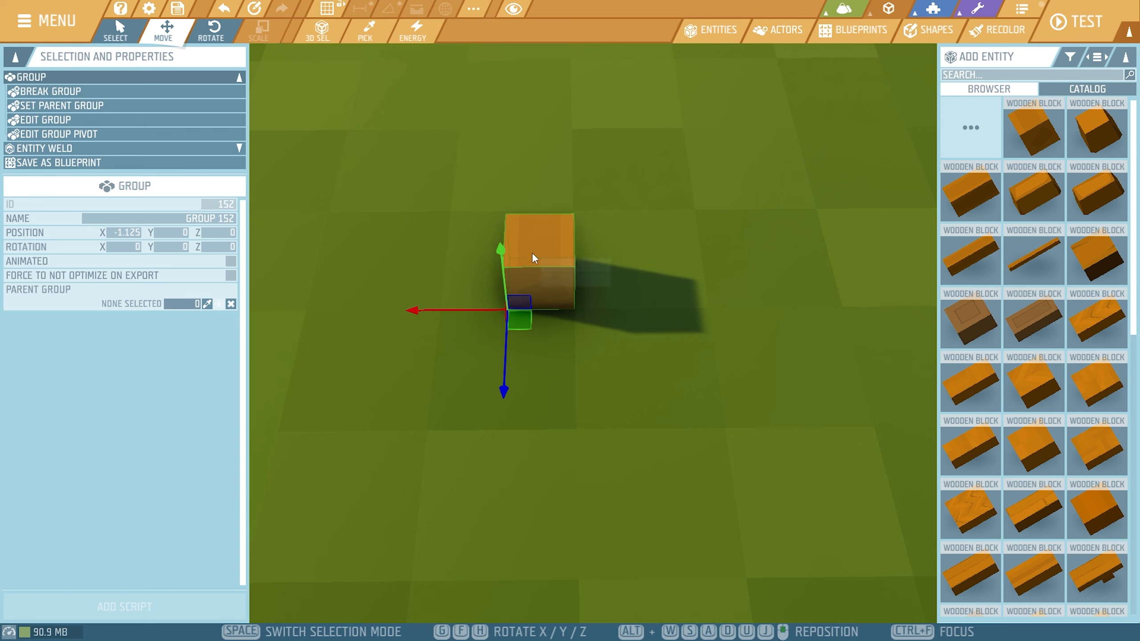
pyautogui.click(96, 135)
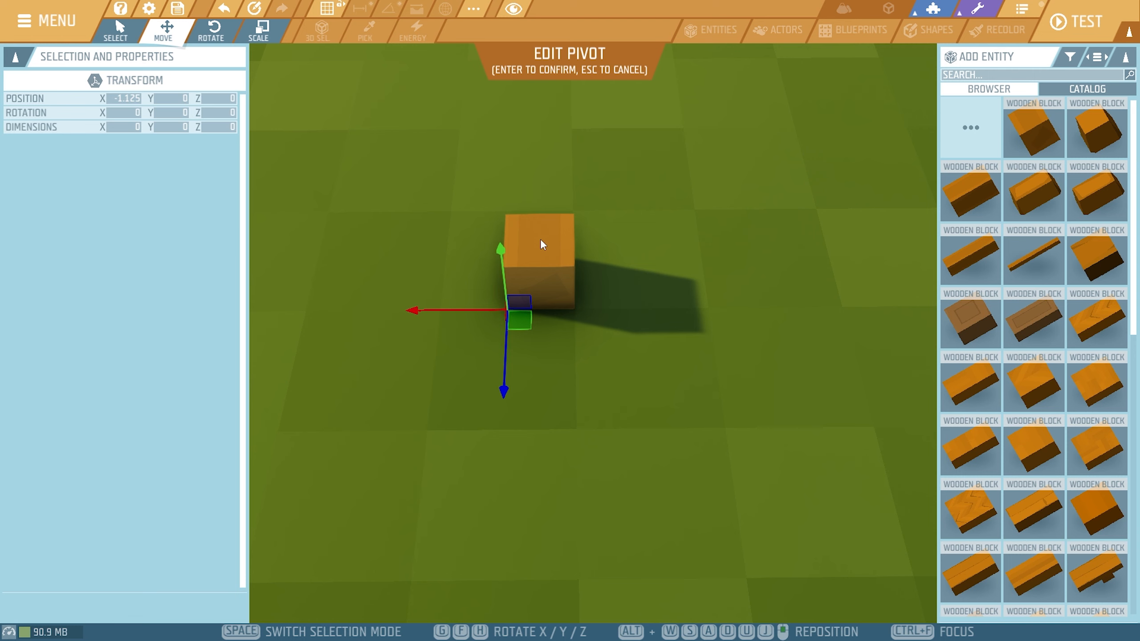
pyautogui.press('Return')
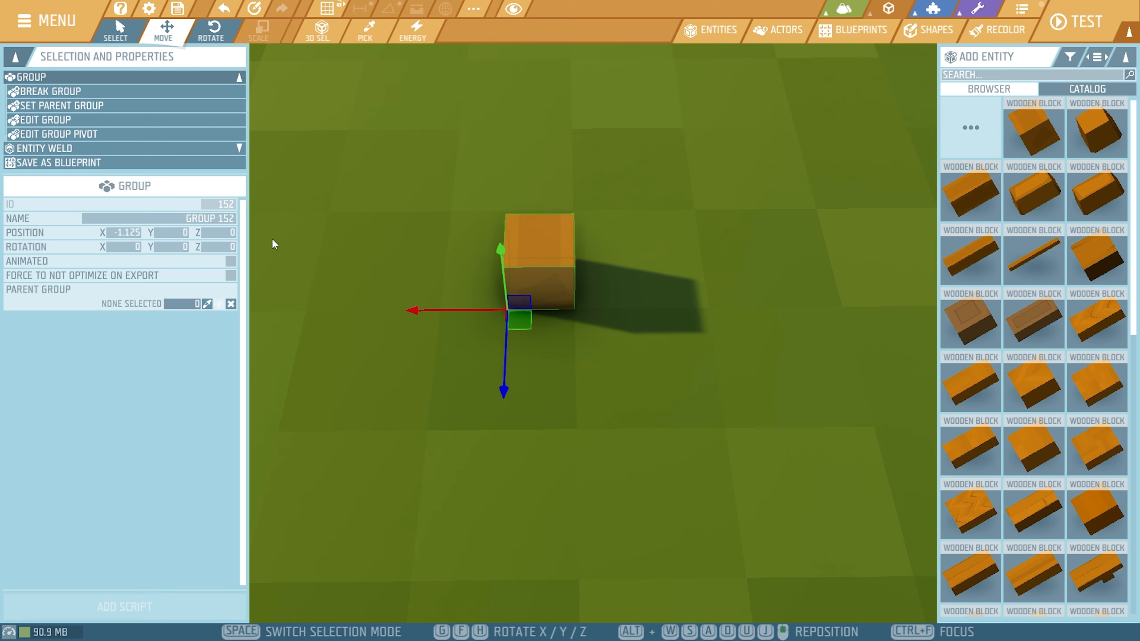
# - Set the group's X position to 0 and focus on the block
pyautogui.click(129, 232)
pyautogui.write('0')
pyautogui.press('Return')
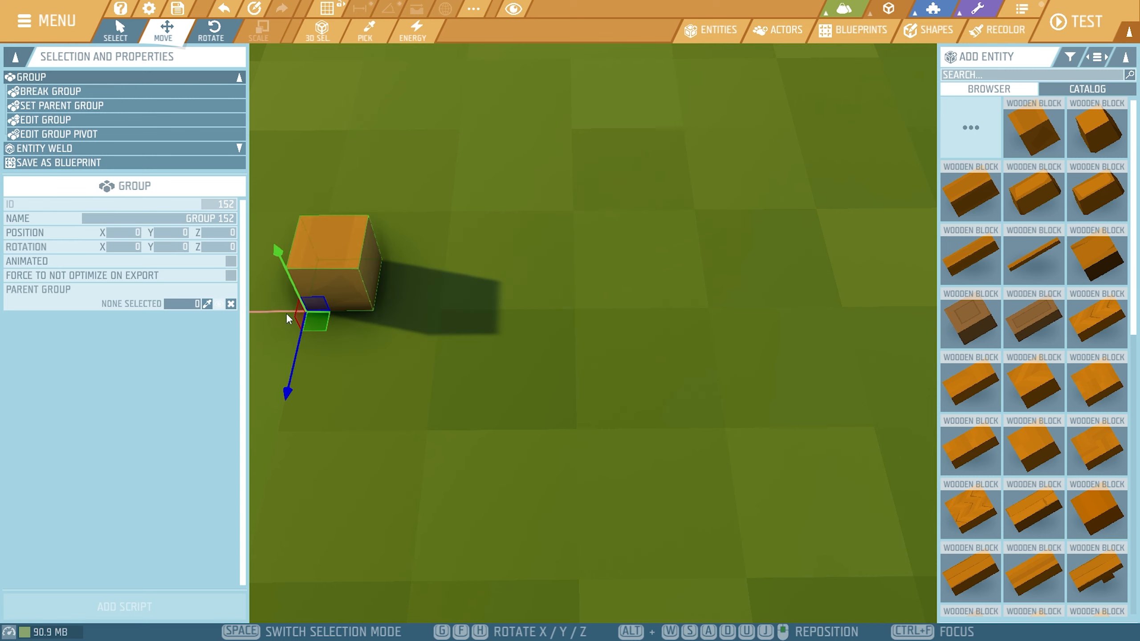
pyautogui.hotkey('ctrl', 'f')
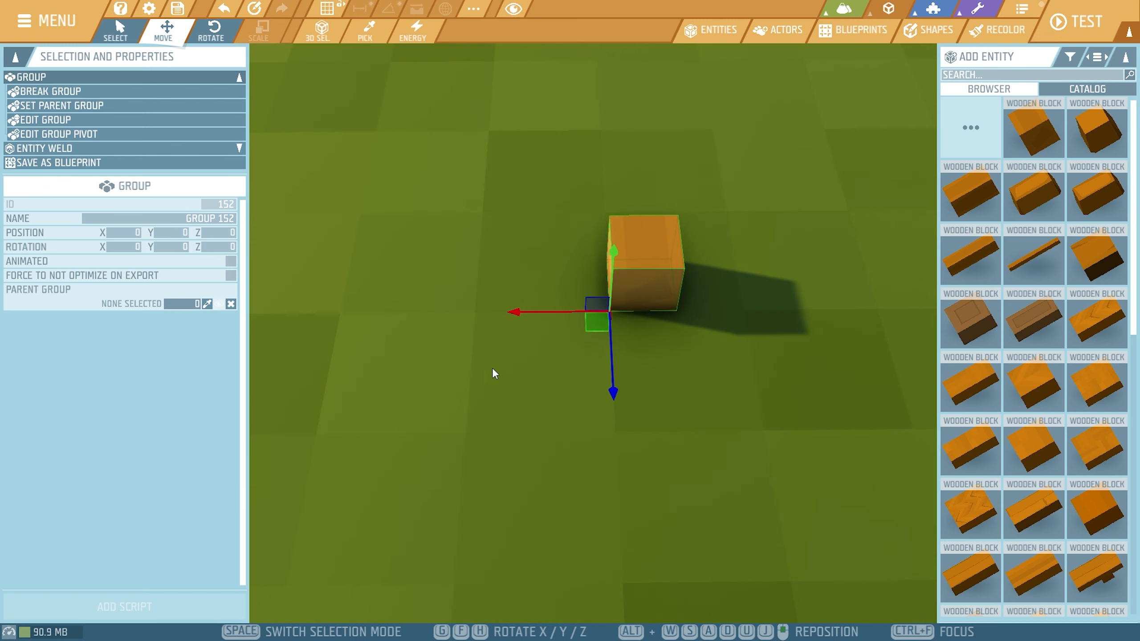
pyautogui.scroll(2, 650, 347)
pyautogui.press('w')
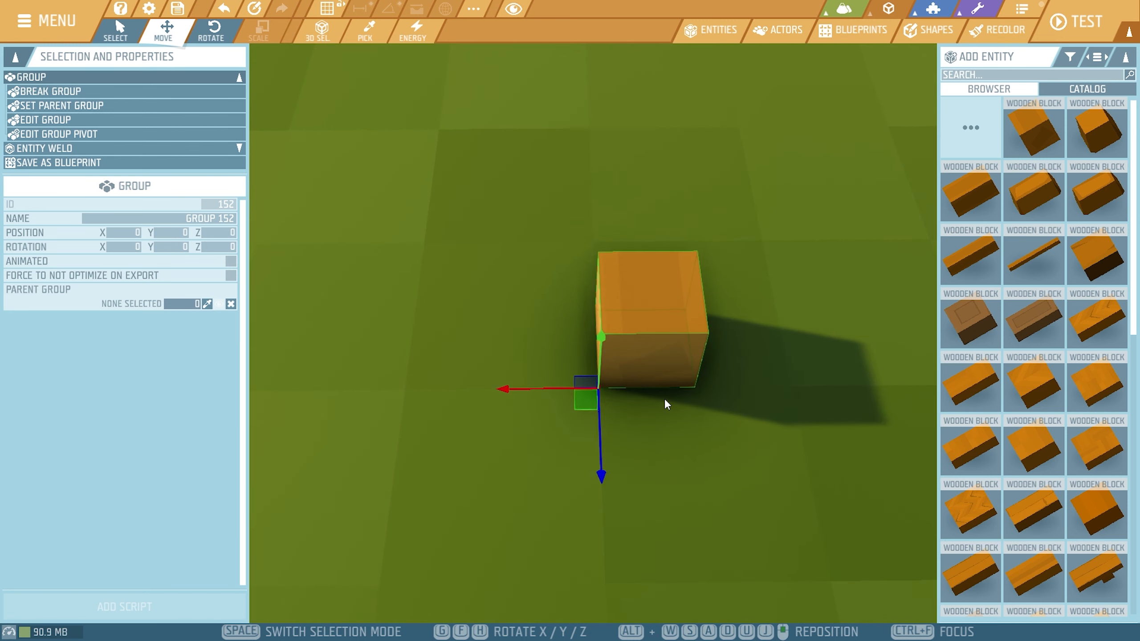
# - Edit the group's pivot, shifting it along the block's X edge and setting its X position to -0.1875
pyautogui.click(98, 133)
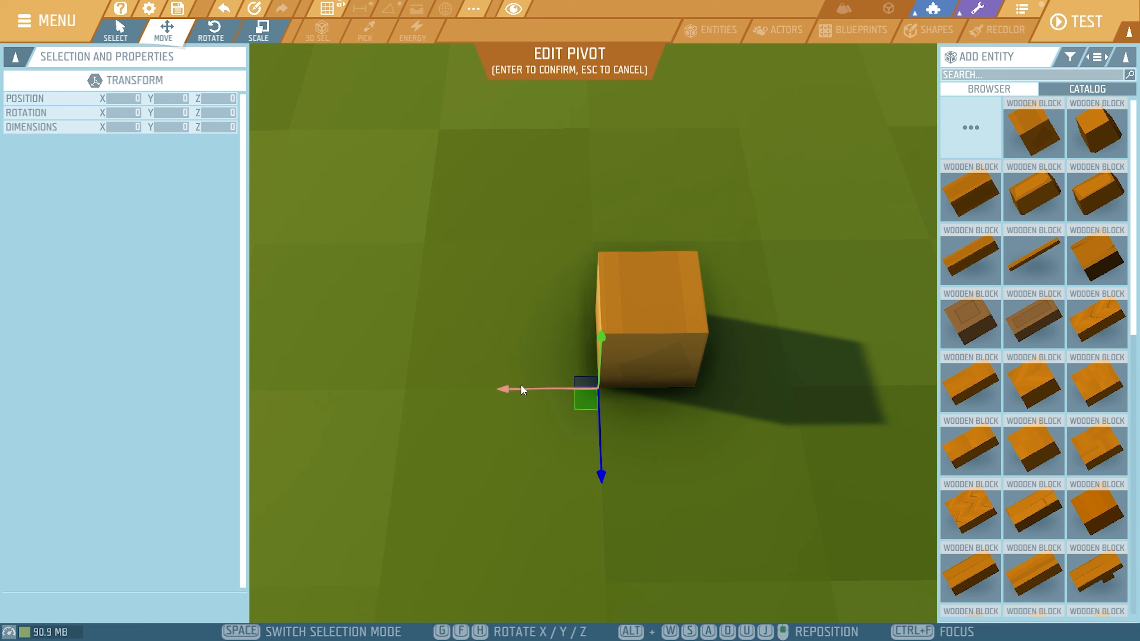
pyautogui.moveTo(522, 388); pyautogui.dragTo(592, 390)
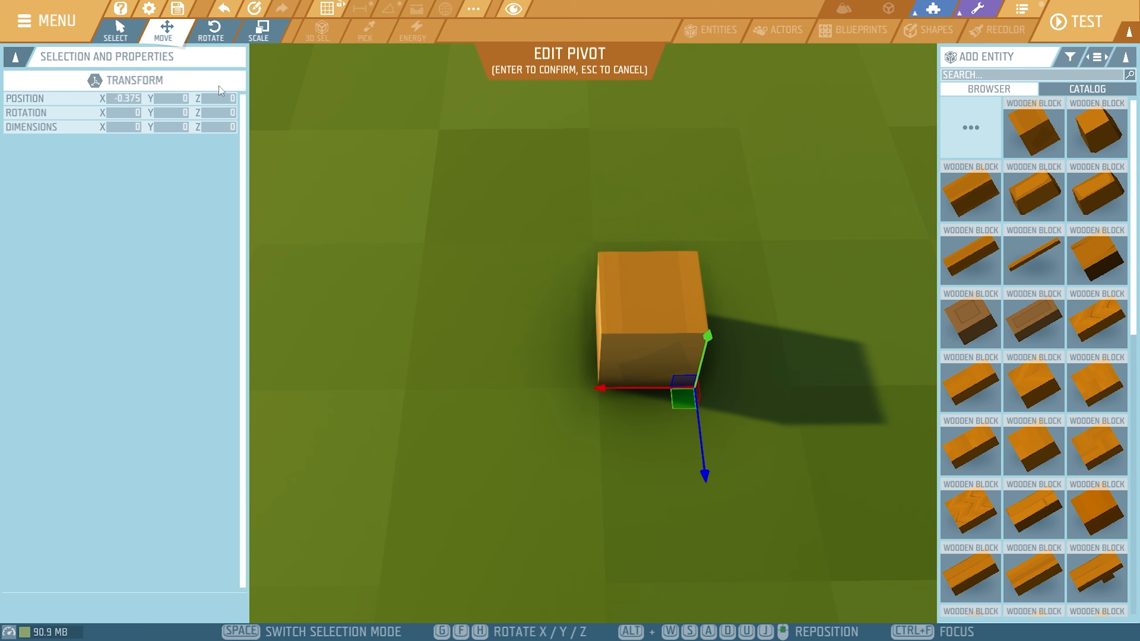
pyautogui.click(130, 100)
pyautogui.write('-0.1875')
pyautogui.press('Return')
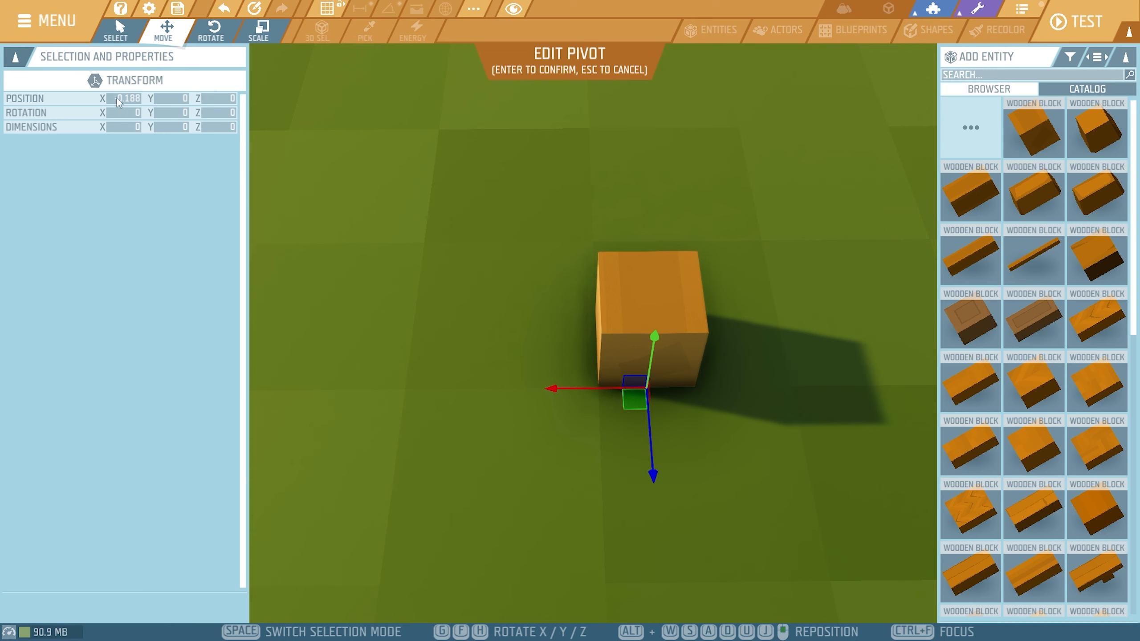
# - Set the pivot's Z position to -0.1875, check it from several angles and confirm the pivot edit
pyautogui.click(227, 101)
pyautogui.write('-0.1875')
pyautogui.press('Return')
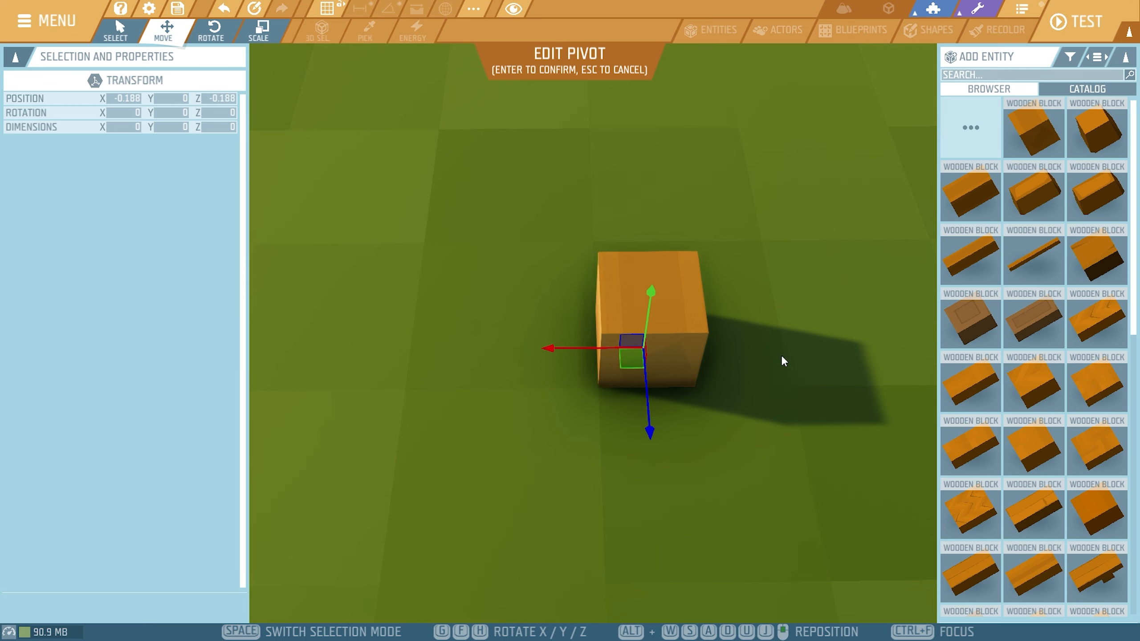
pyautogui.moveTo(783, 359); pyautogui.dragTo(558, 269, button='middle')
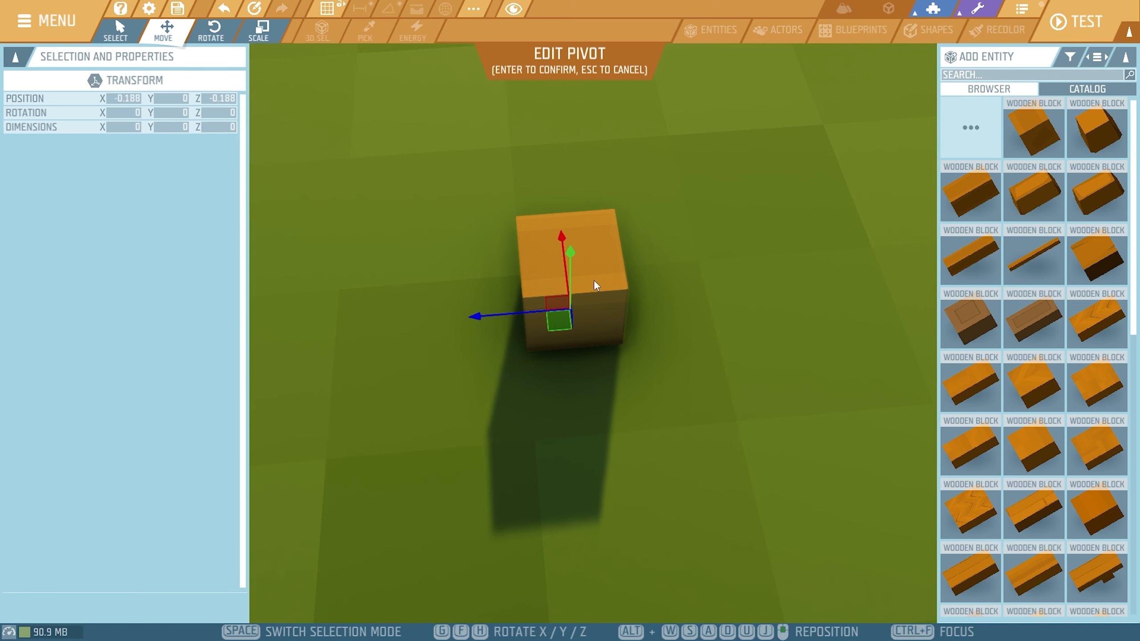
pyautogui.moveTo(672, 309); pyautogui.dragTo(498, 332, button='middle')
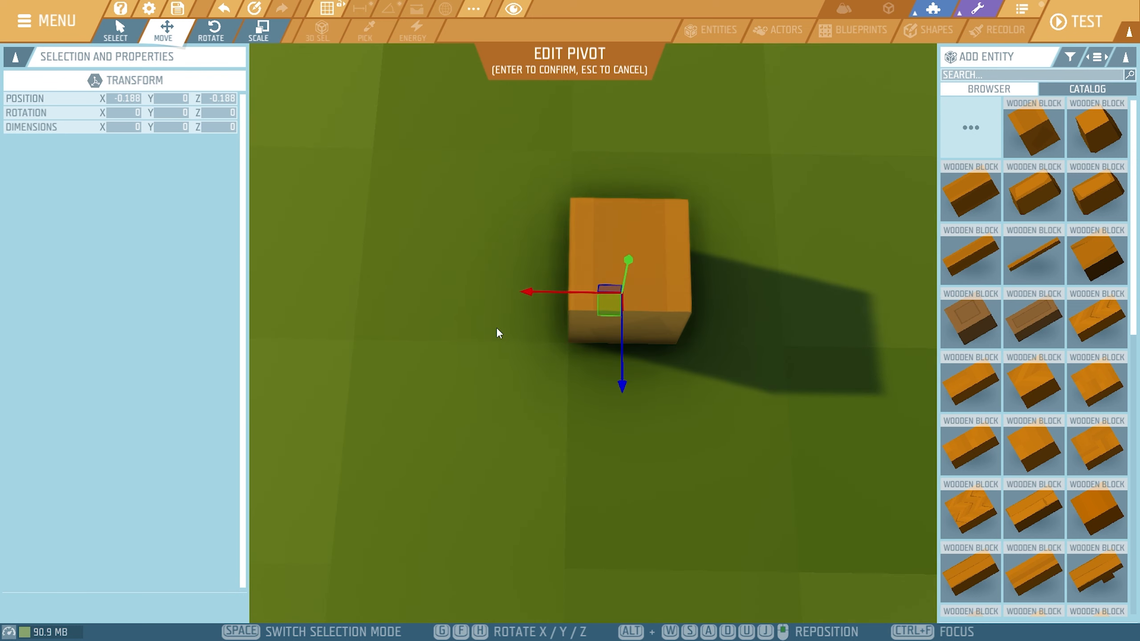
pyautogui.press('Return')
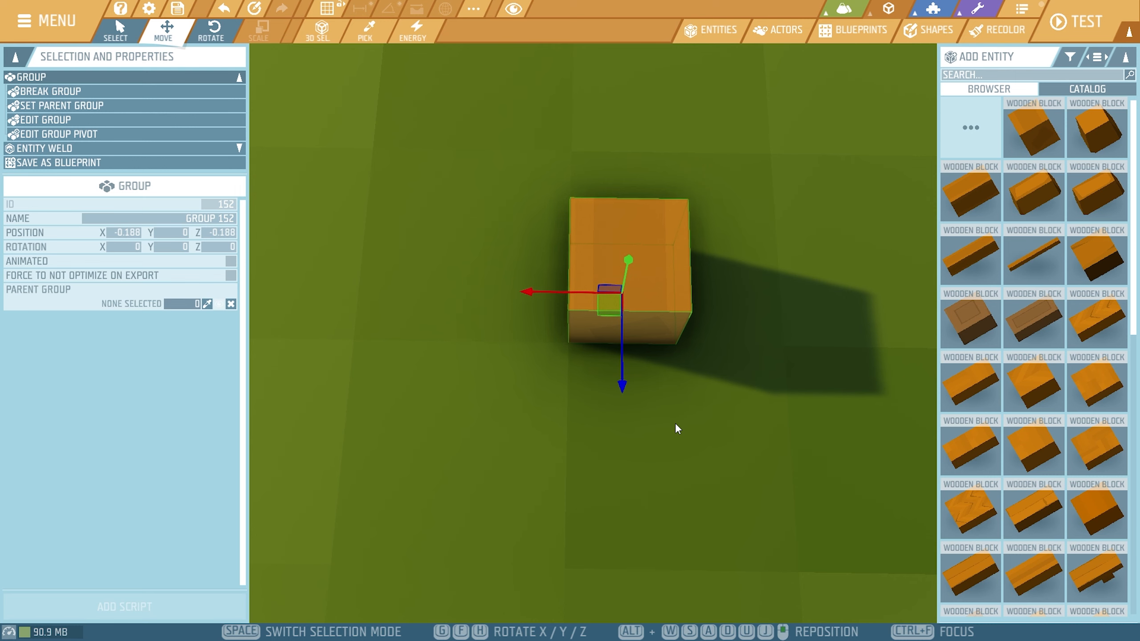
# - Duplicate the cube group and move the copy behind the original to X 0, Z -1.125
pyautogui.scroll(-3, 676, 433)
pyautogui.press('d')
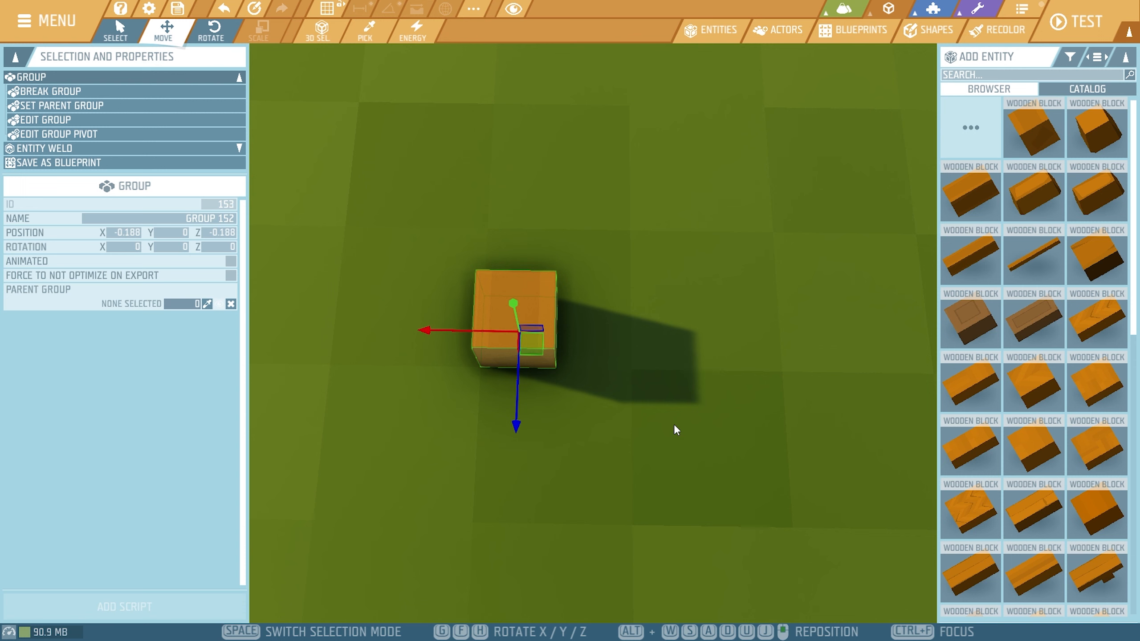
pyautogui.moveTo(520, 430); pyautogui.dragTo(523, 324)
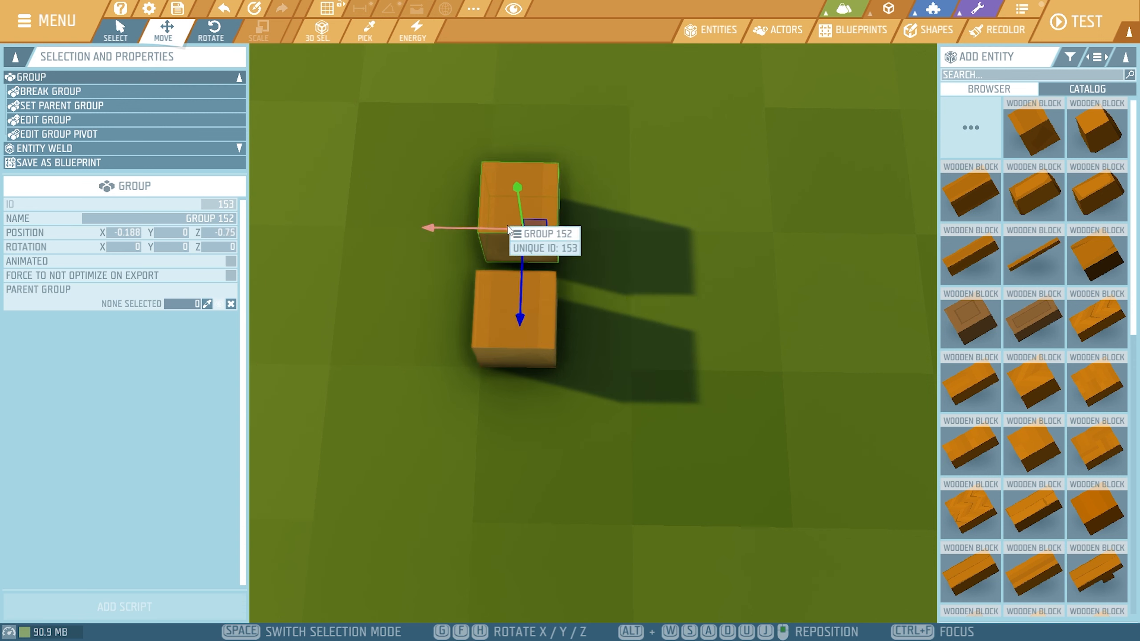
pyautogui.moveTo(526, 234); pyautogui.dragTo(487, 228)
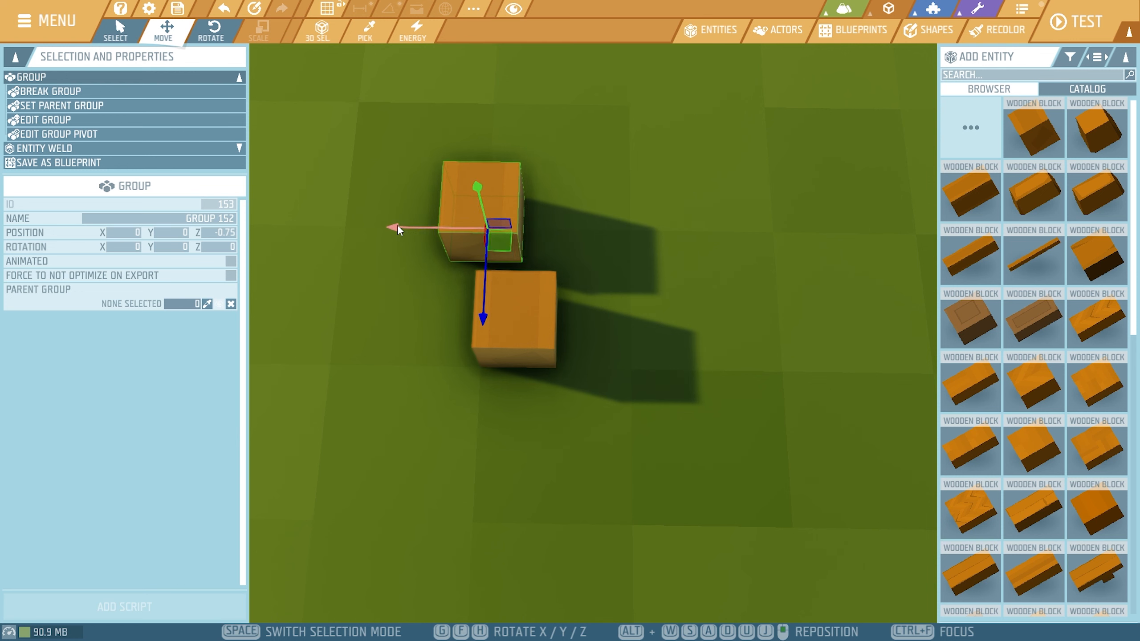
pyautogui.moveTo(397, 229); pyautogui.dragTo(560, 371)
pyautogui.moveTo(491, 295); pyautogui.dragTo(461, 311)
pyautogui.moveTo(478, 387); pyautogui.dragTo(498, 229)
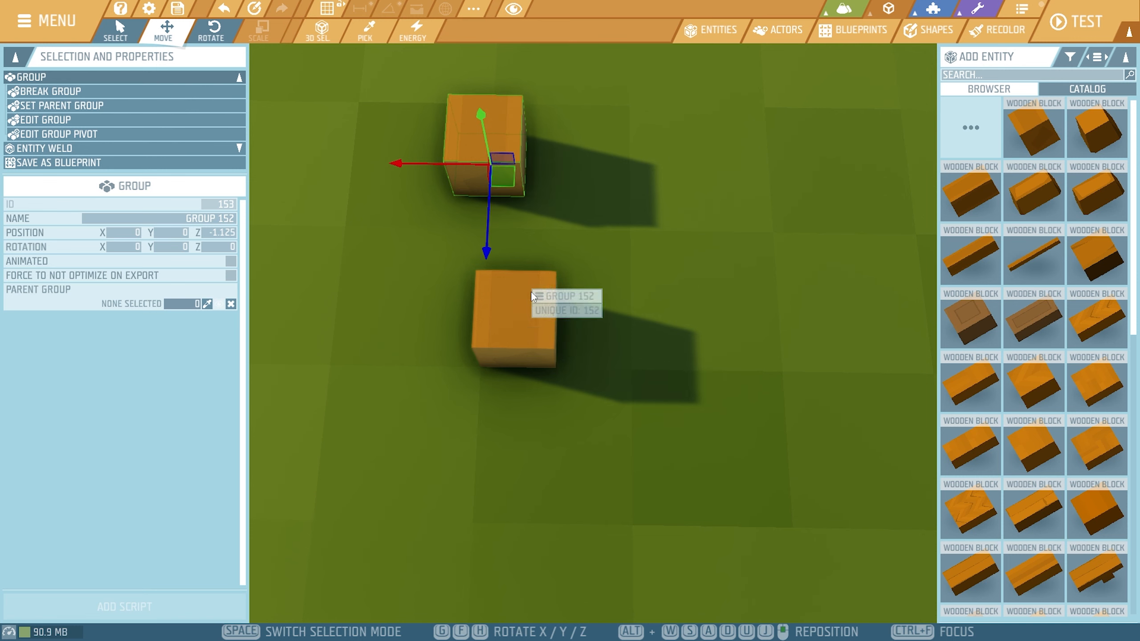
# - Examine from above how the two cube groups sit on the grid and clear the selection
pyautogui.scroll(-5, 532, 296)
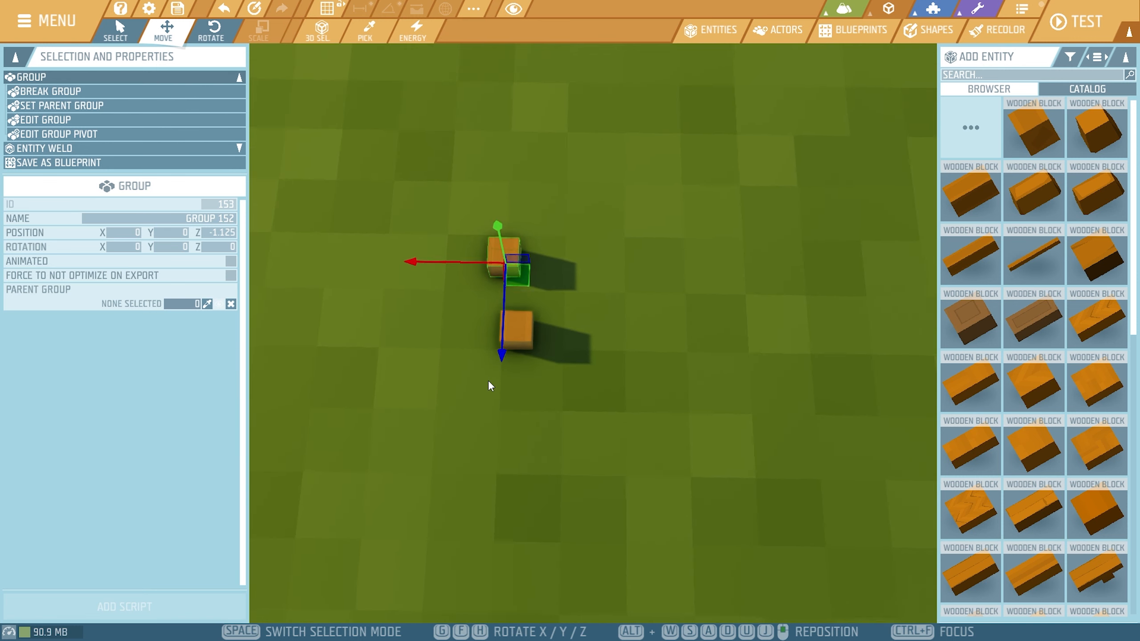
pyautogui.scroll(-1, 489, 382)
pyautogui.scroll(2, 488, 391)
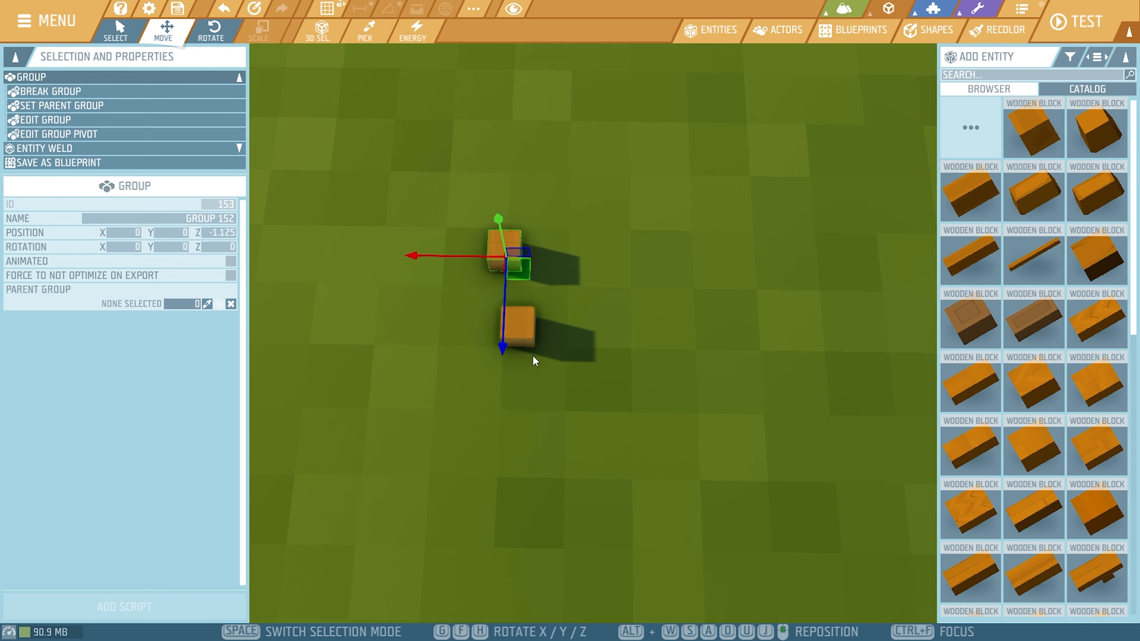
pyautogui.scroll(4, 624, 343)
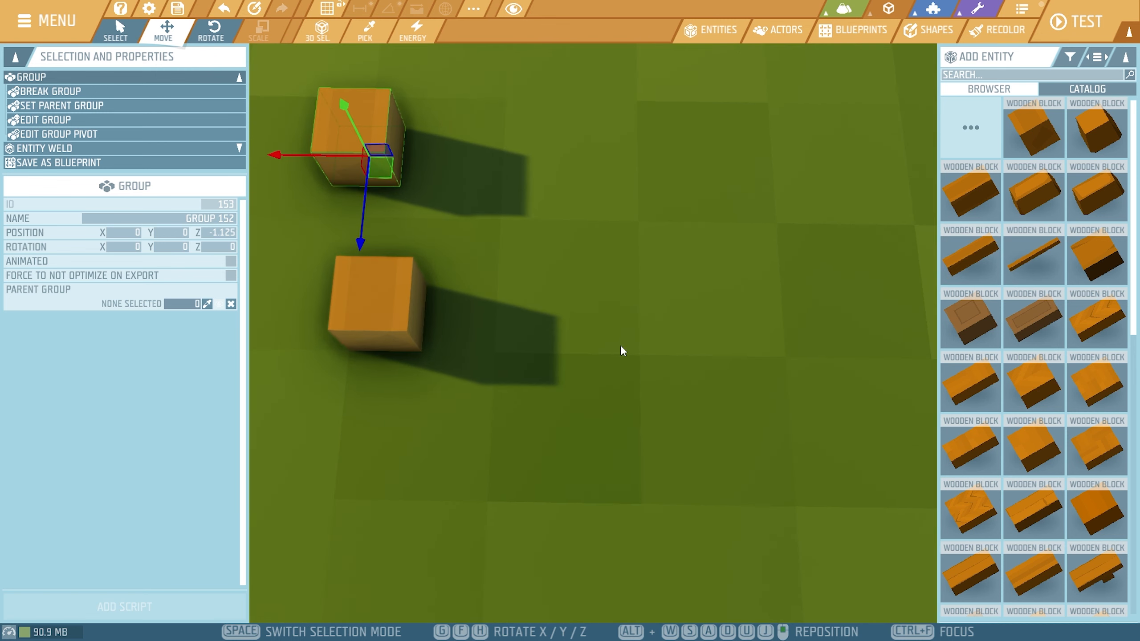
pyautogui.press('a')
pyautogui.press('w')
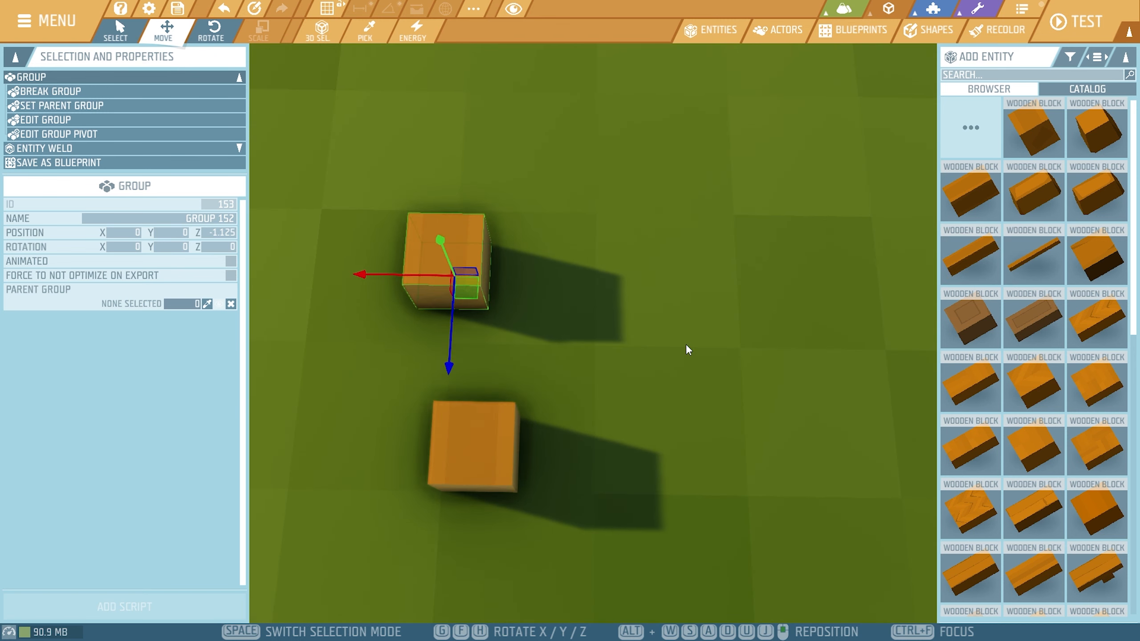
pyautogui.press('s')
pyautogui.press('Escape')
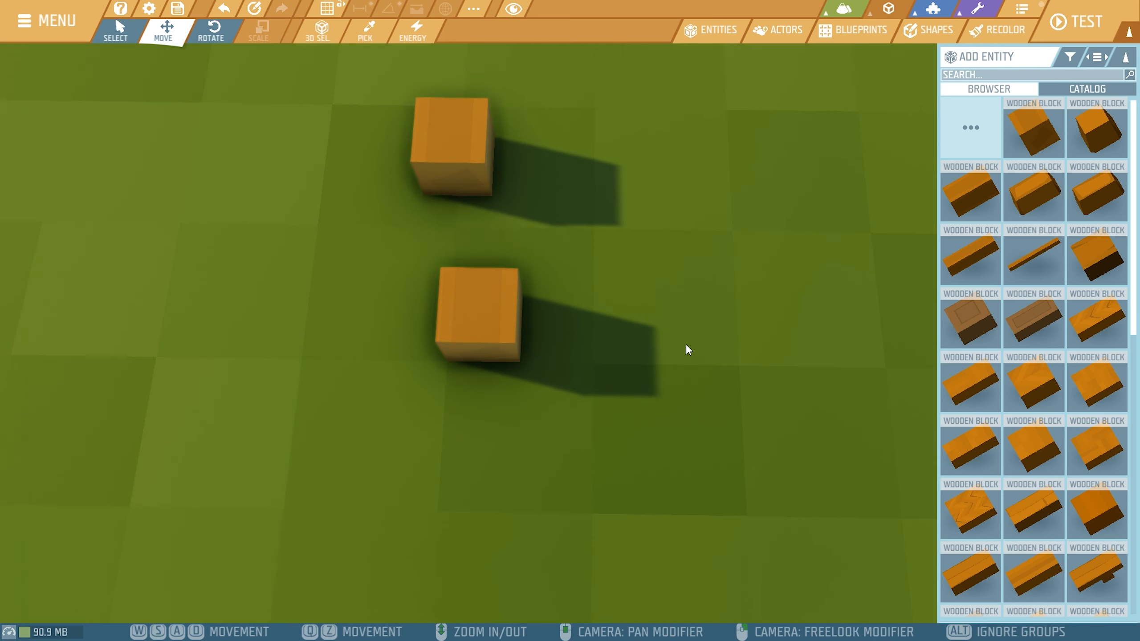
# - Place two long wooden blocks beside the cubes, one at X -0.375, Z -0.375 and one at X -0.375, Z -1.5
pyautogui.click(952, 256)
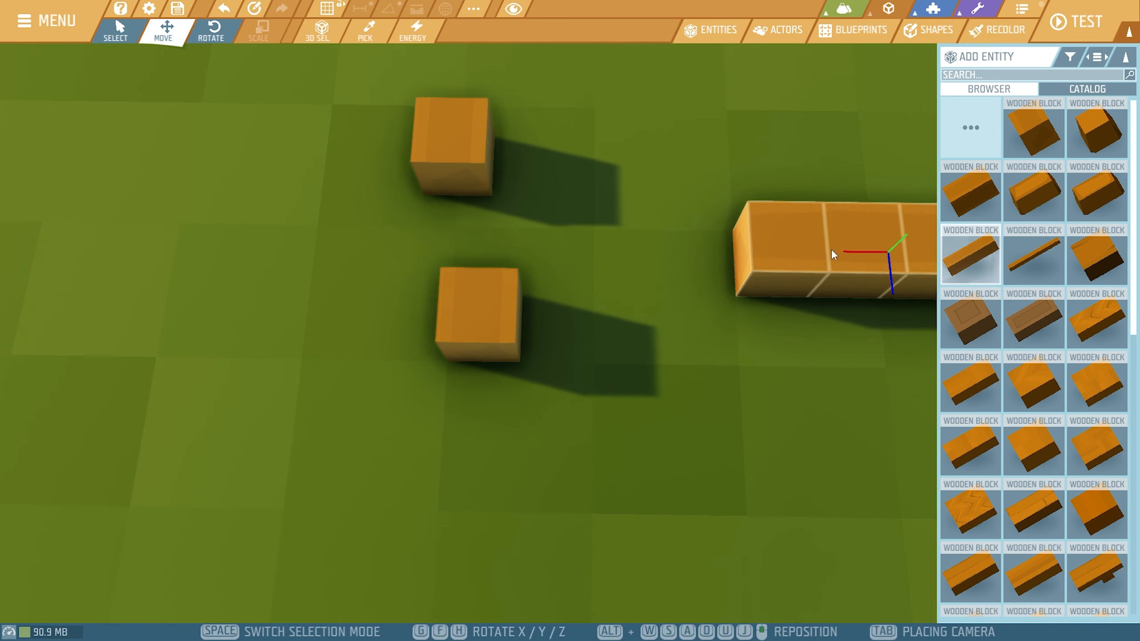
pyautogui.click(671, 323)
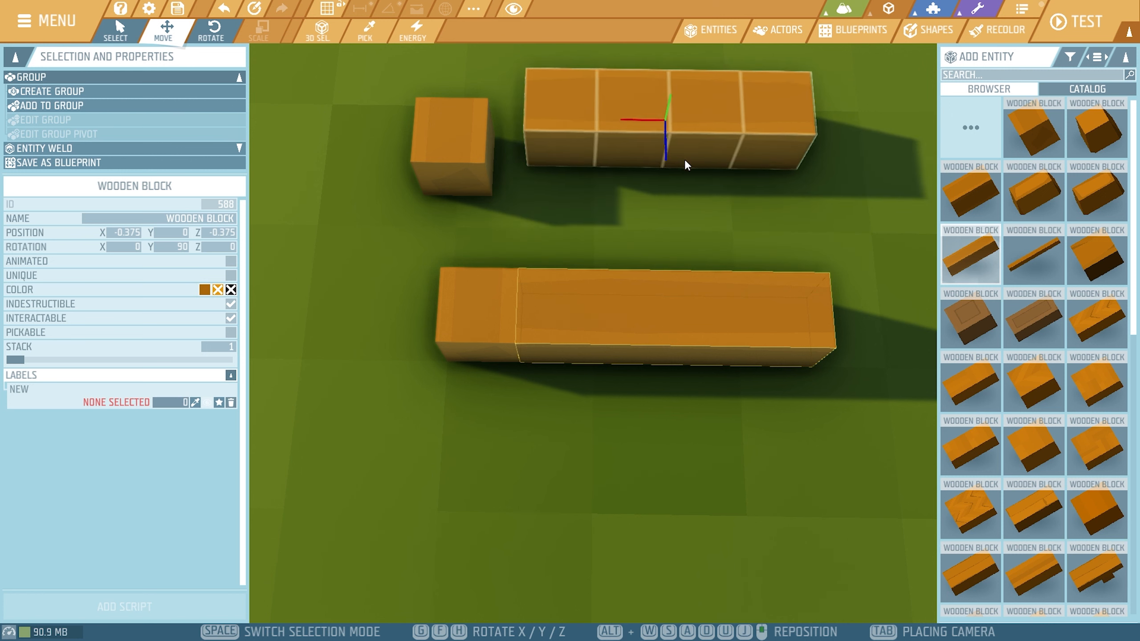
pyautogui.press('w')
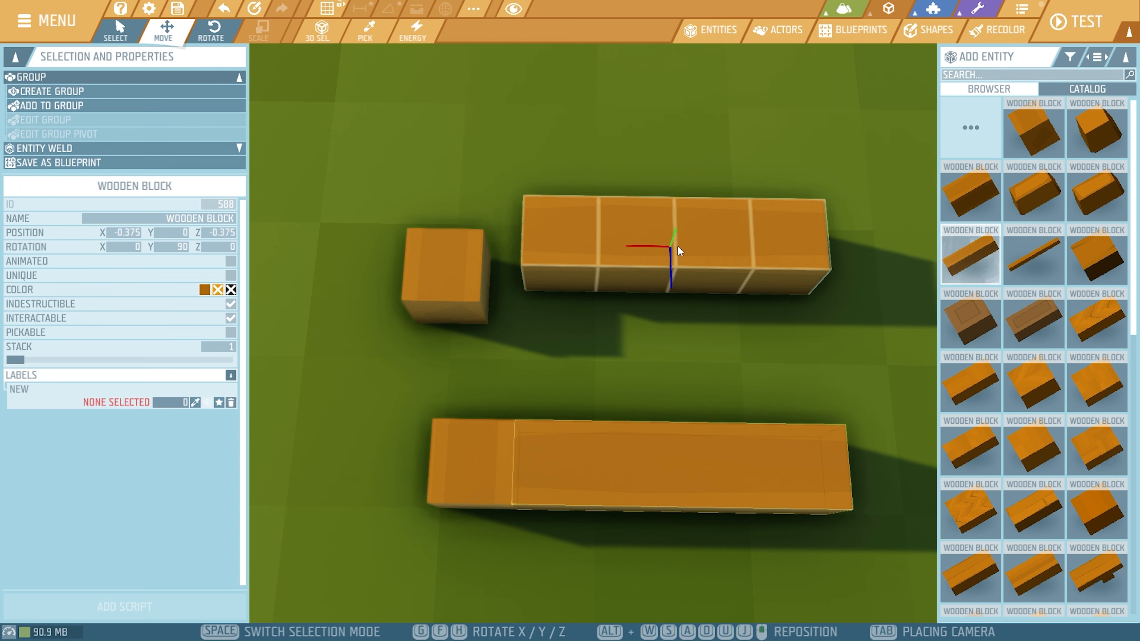
pyautogui.click(690, 185)
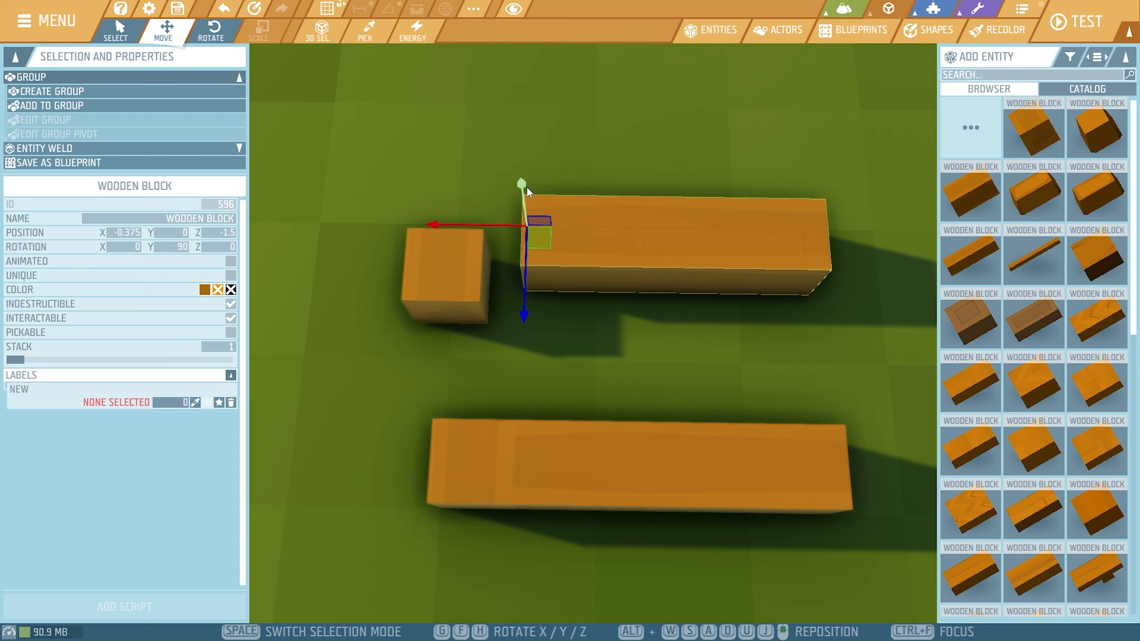
# - Place a shorter wooden block behind the rear long block at X -0.375, Z -1.875, and delete it again
pyautogui.click(1012, 145)
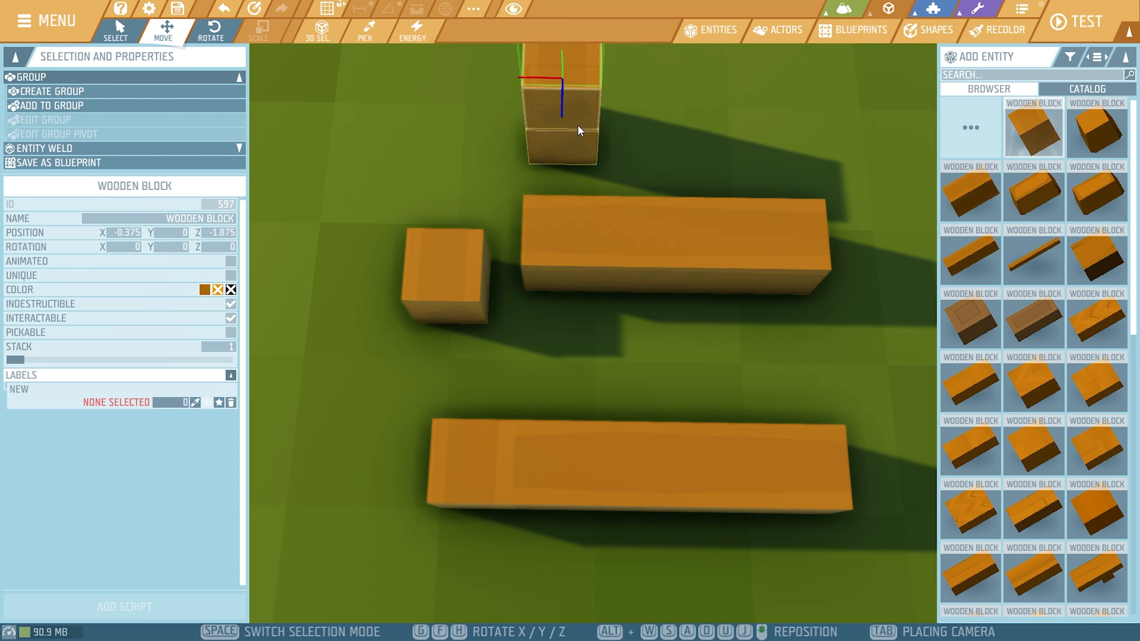
pyautogui.click(577, 125)
pyautogui.press('Escape')
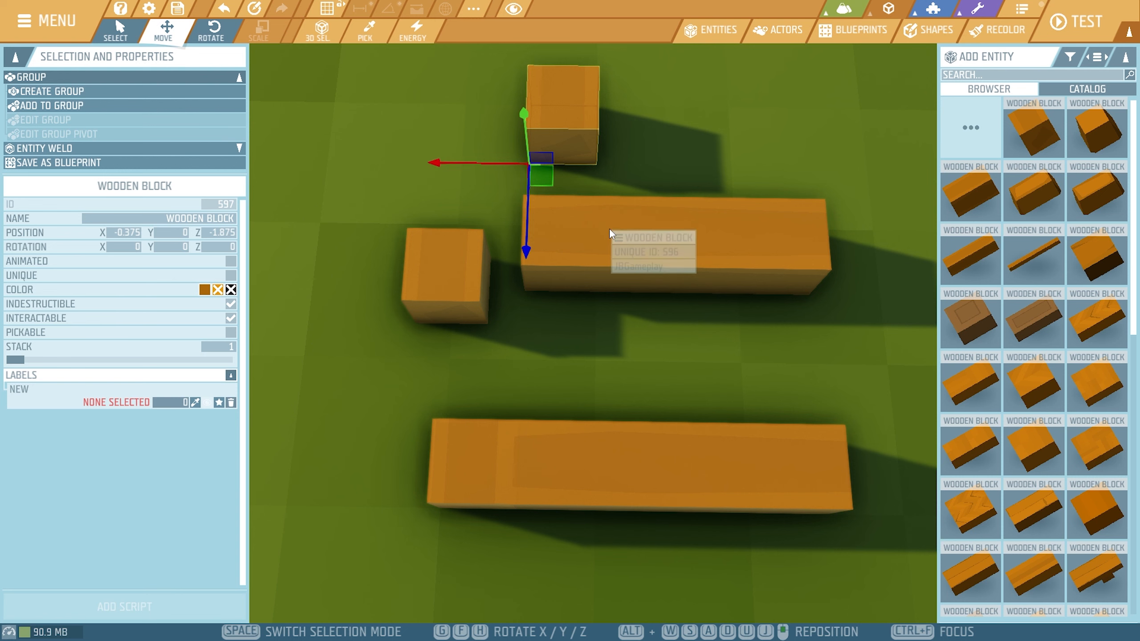
pyautogui.press('Delete')
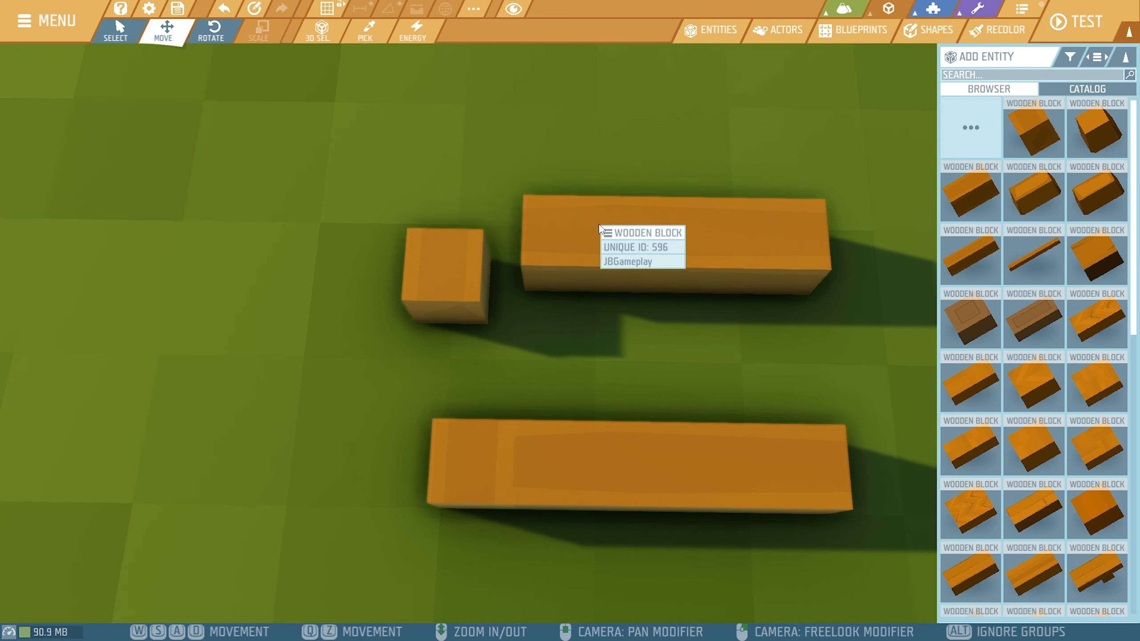
# - Move the rear long block forward onto the front row, to X 0, Z -0.375
pyautogui.click(600, 229)
pyautogui.moveTo(524, 288); pyautogui.dragTo(475, 482)
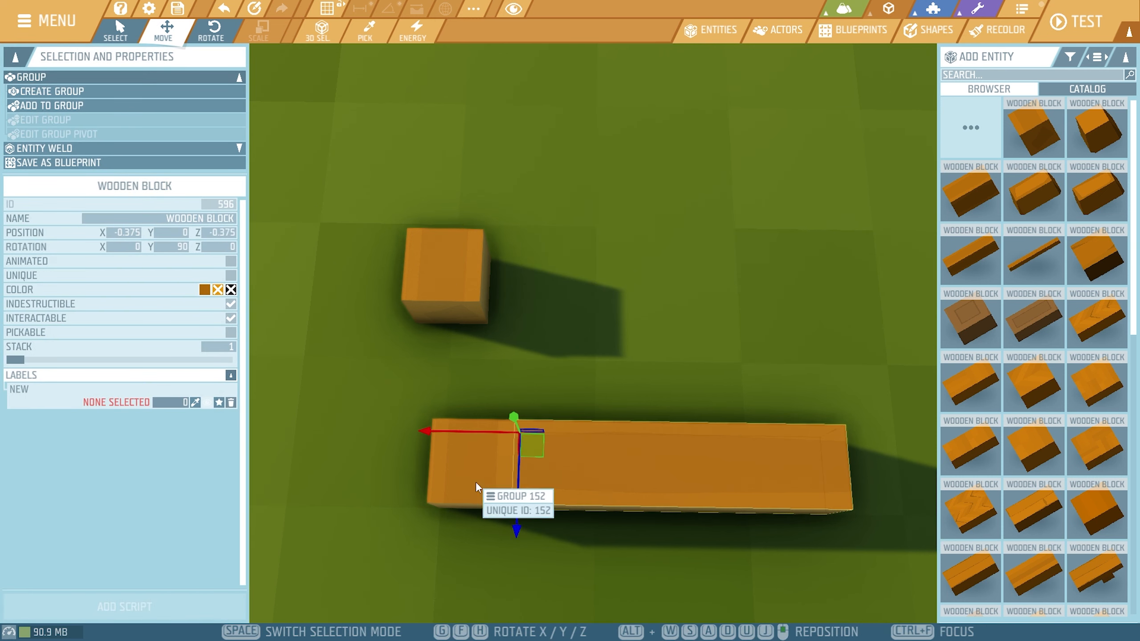
pyautogui.moveTo(420, 431); pyautogui.dragTo(398, 428)
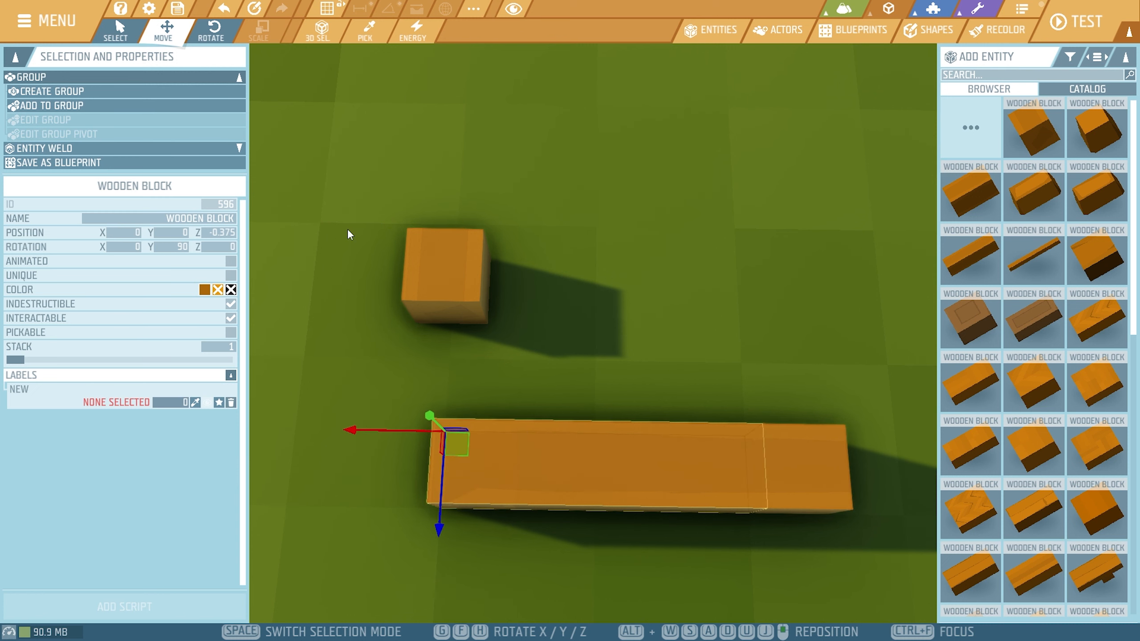
# - Create a group from the moved long block and set its pivot position to X -0.1875, Z -0.1875
pyautogui.click(72, 94)
pyautogui.click(59, 136)
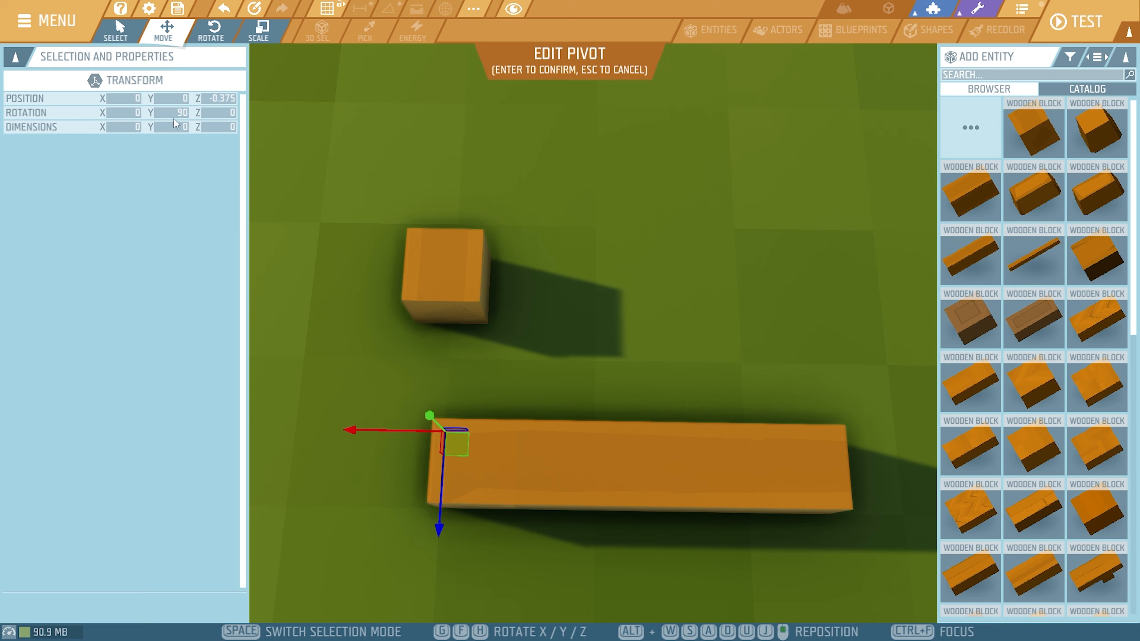
pyautogui.click(138, 101)
pyautogui.write('-0.1875')
pyautogui.click(217, 102)
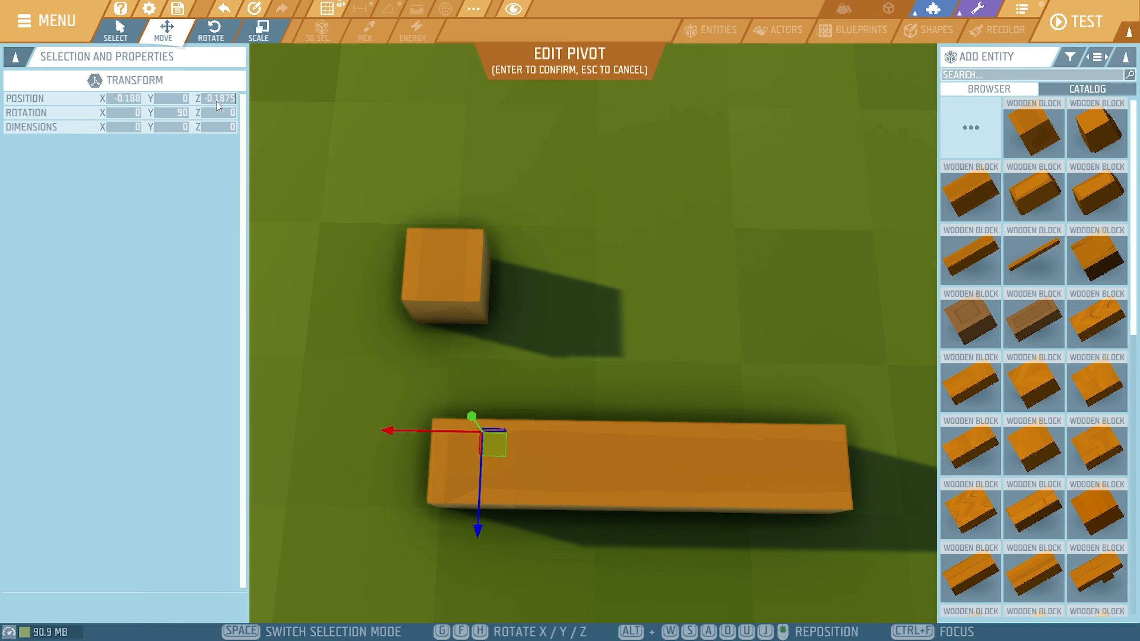
pyautogui.press('Return')
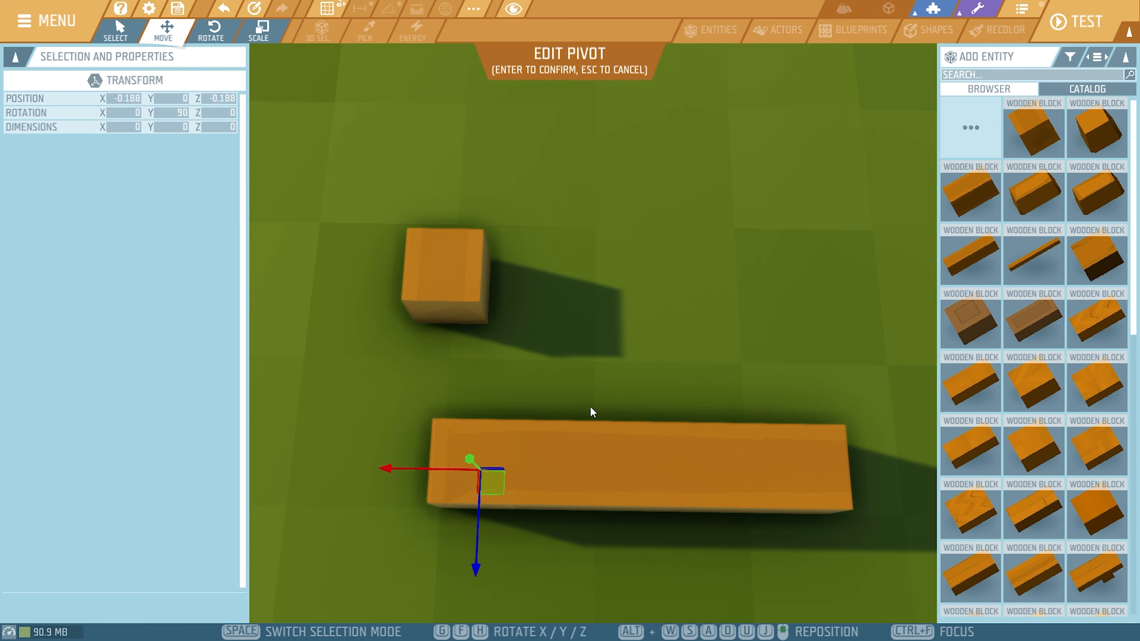
pyautogui.press('Return')
# - Move the long block's group against the rear cube at X -0.375, Z -1.125, and delete it again
pyautogui.moveTo(474, 562); pyautogui.dragTo(487, 361)
pyautogui.moveTo(415, 290); pyautogui.dragTo(450, 290)
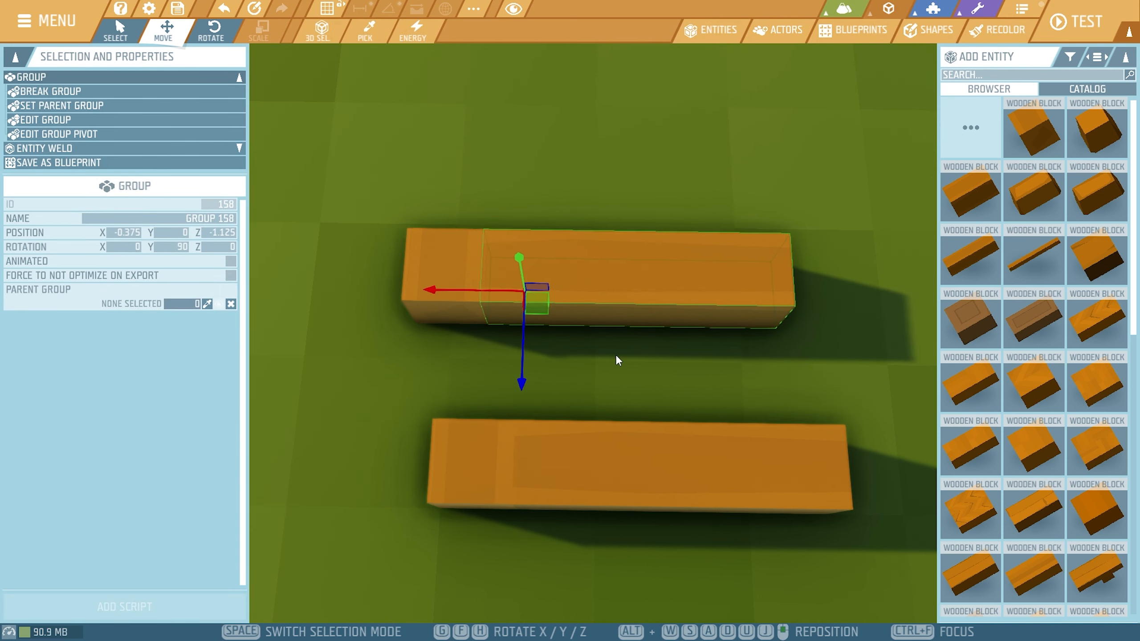
pyautogui.click(615, 355)
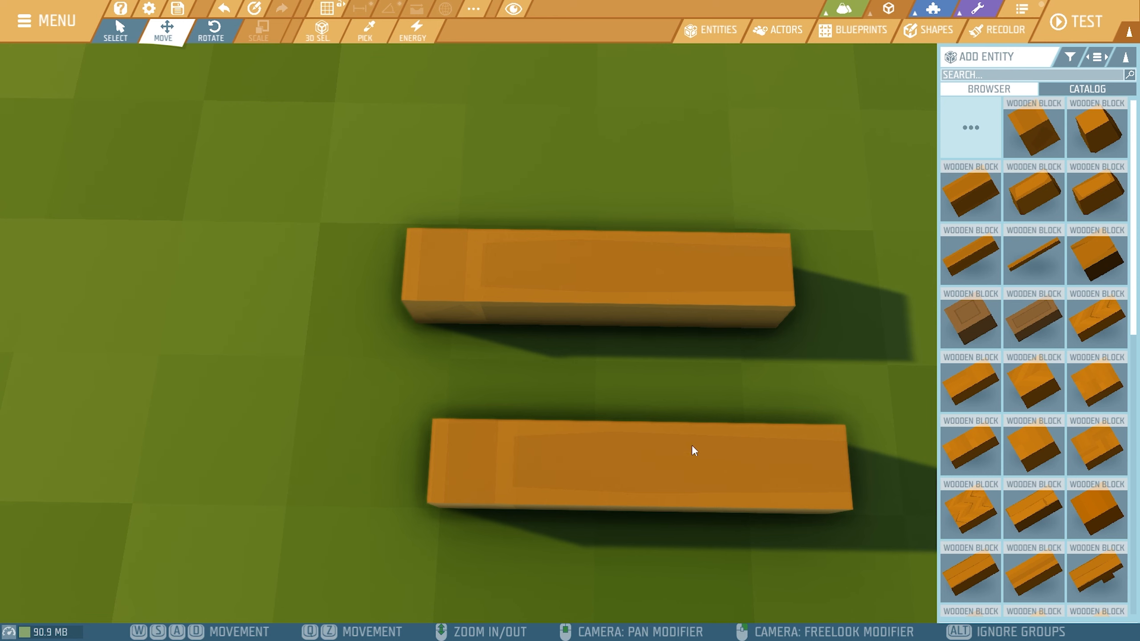
pyautogui.click(574, 300)
pyautogui.press('Delete')
pyautogui.scroll(-3, 579, 321)
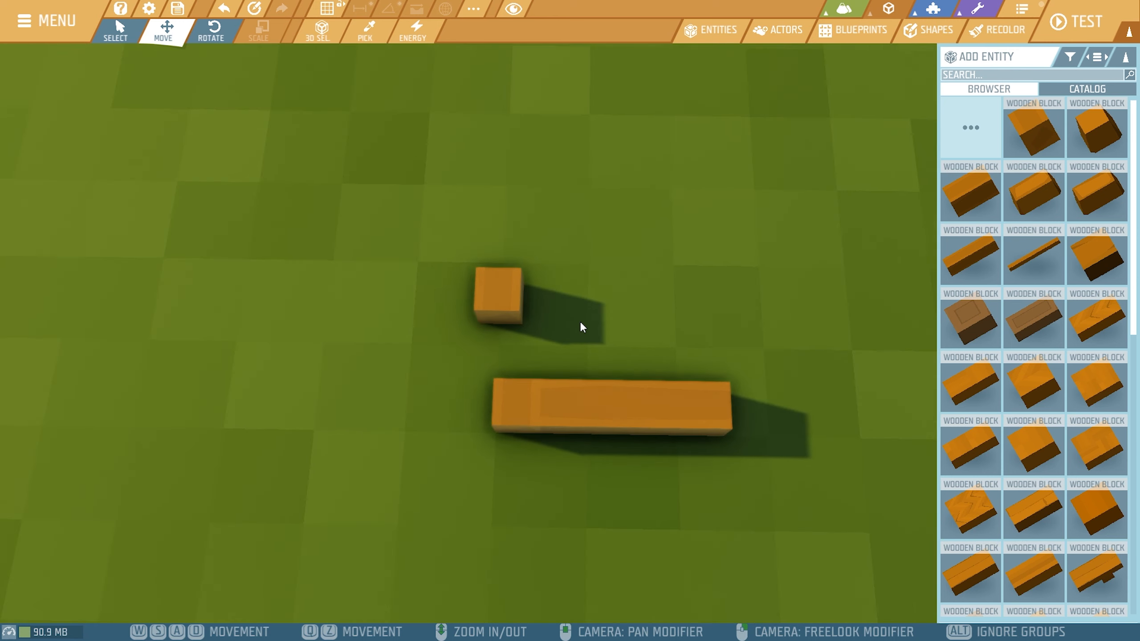
# - Move the rear cube group much farther back along the Z axis and deselect it
pyautogui.click(522, 318)
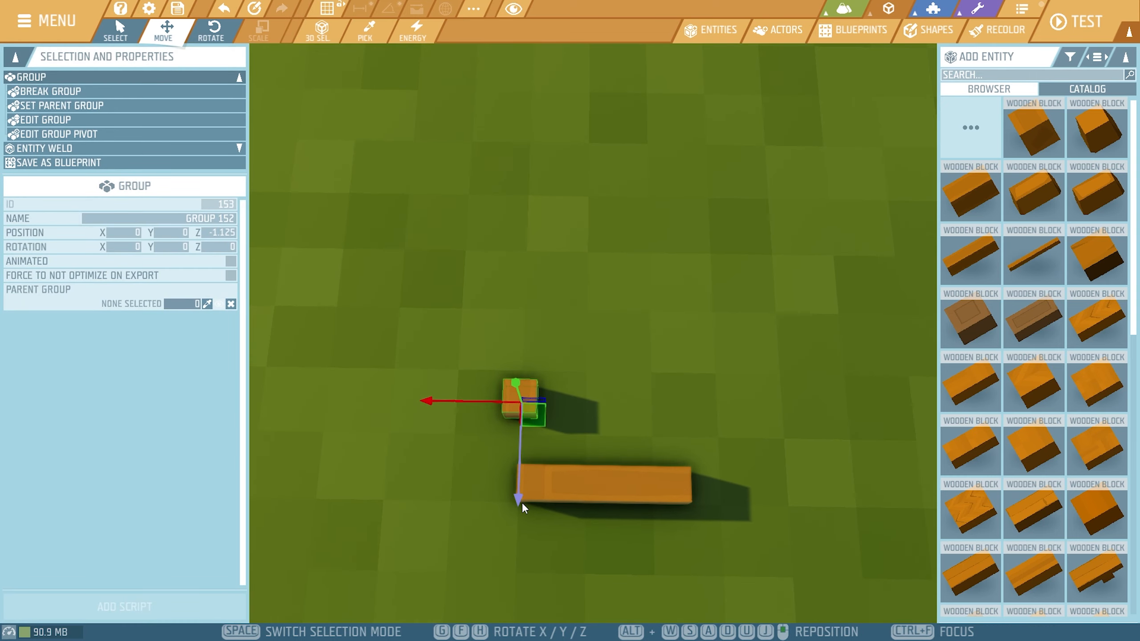
pyautogui.moveTo(522, 502); pyautogui.dragTo(575, 173)
pyautogui.click(682, 353)
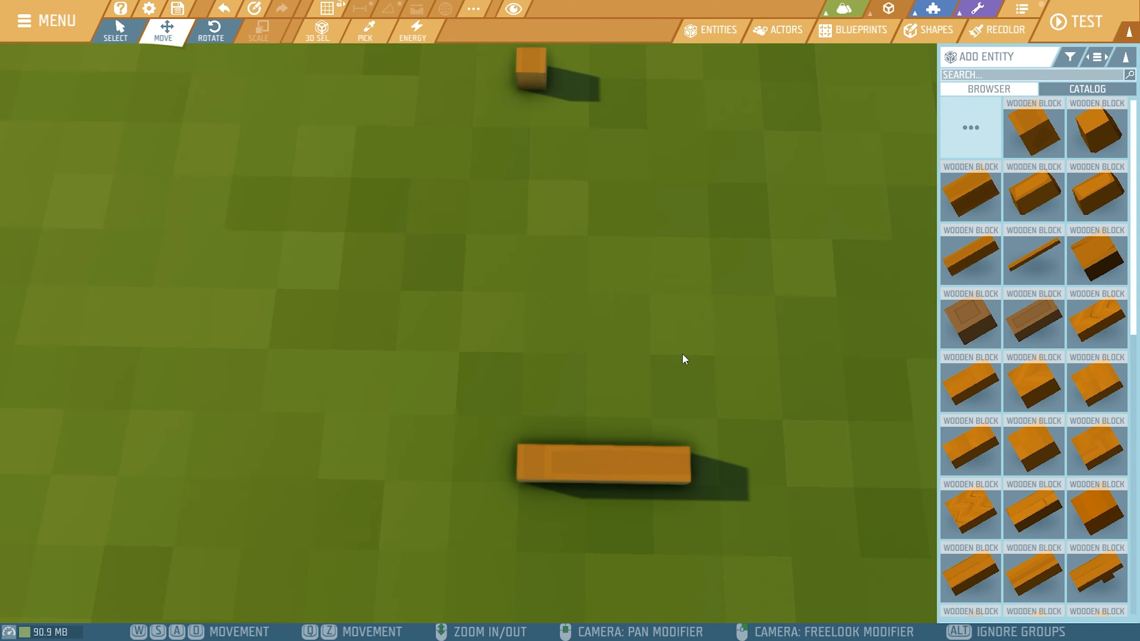
pyautogui.scroll(3, 646, 395)
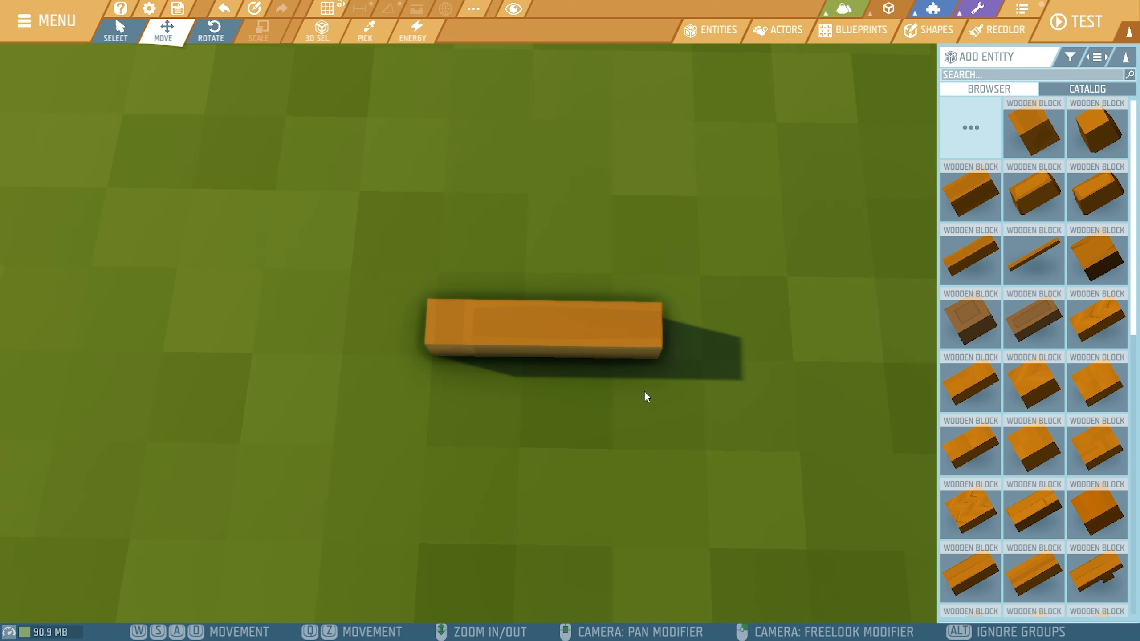
# - Add the remaining long wooden block to the group of the cube next to it
pyautogui.click(635, 339)
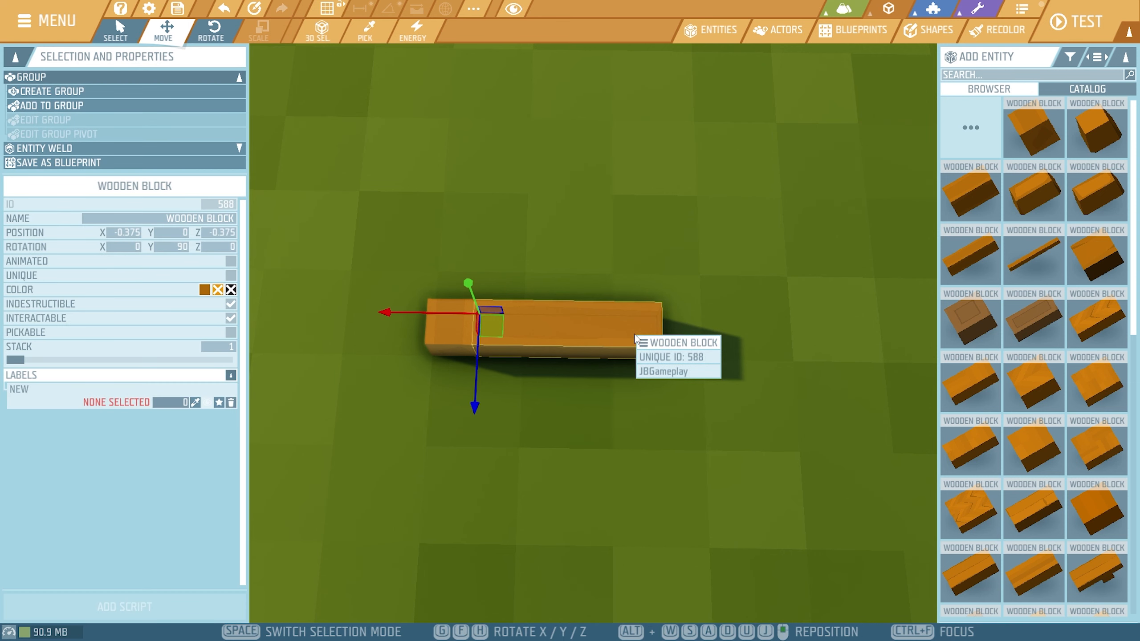
pyautogui.click(465, 339)
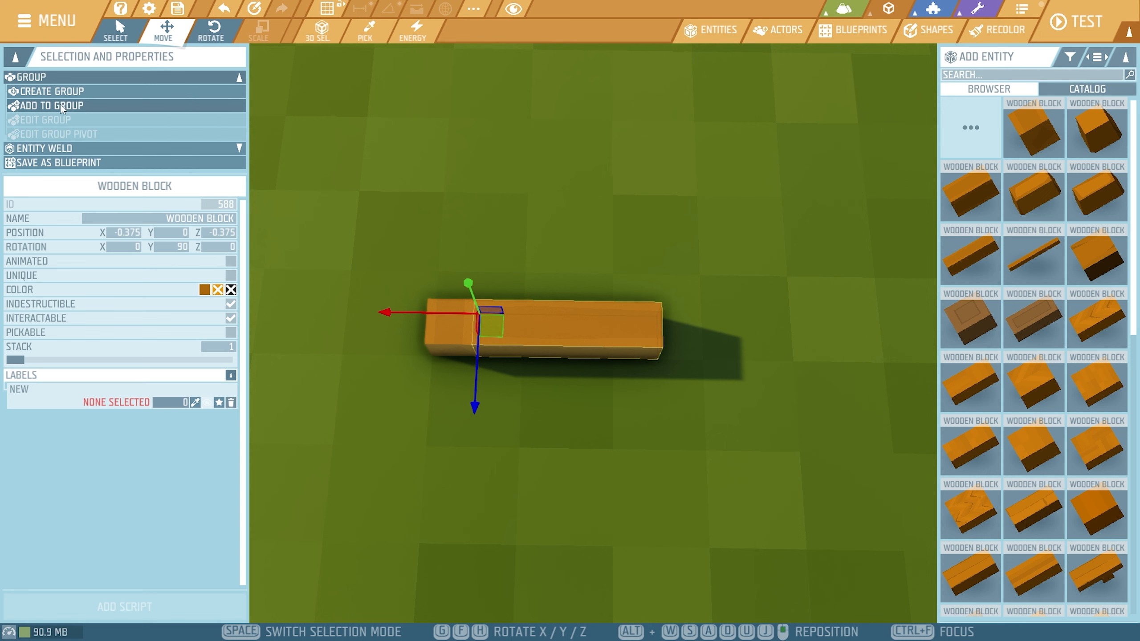
pyautogui.click(117, 105)
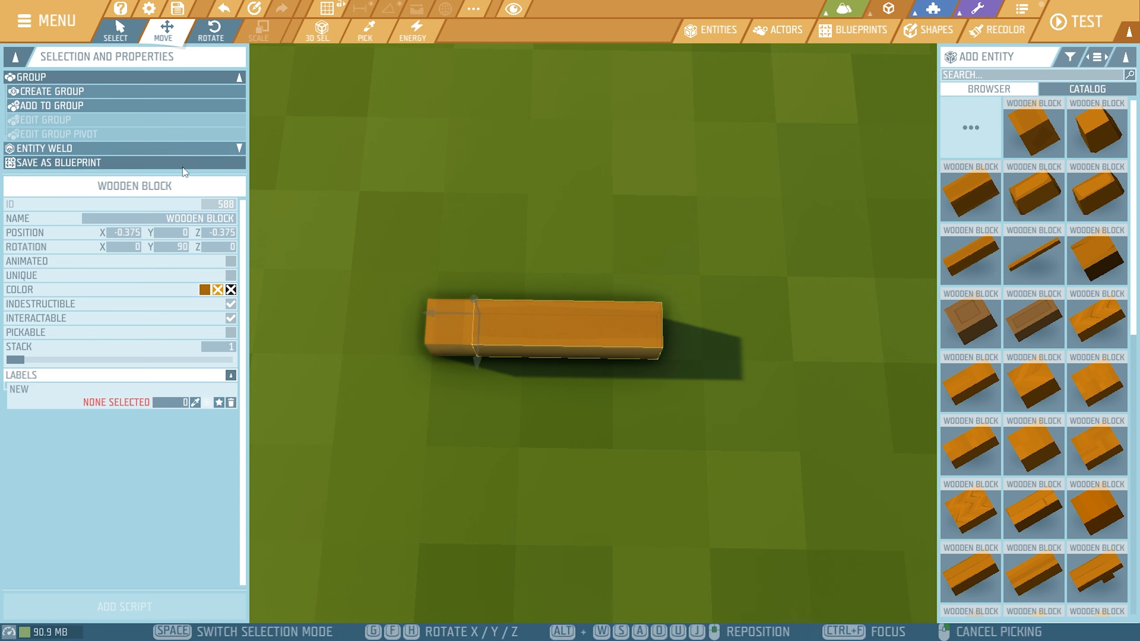
pyautogui.click(442, 332)
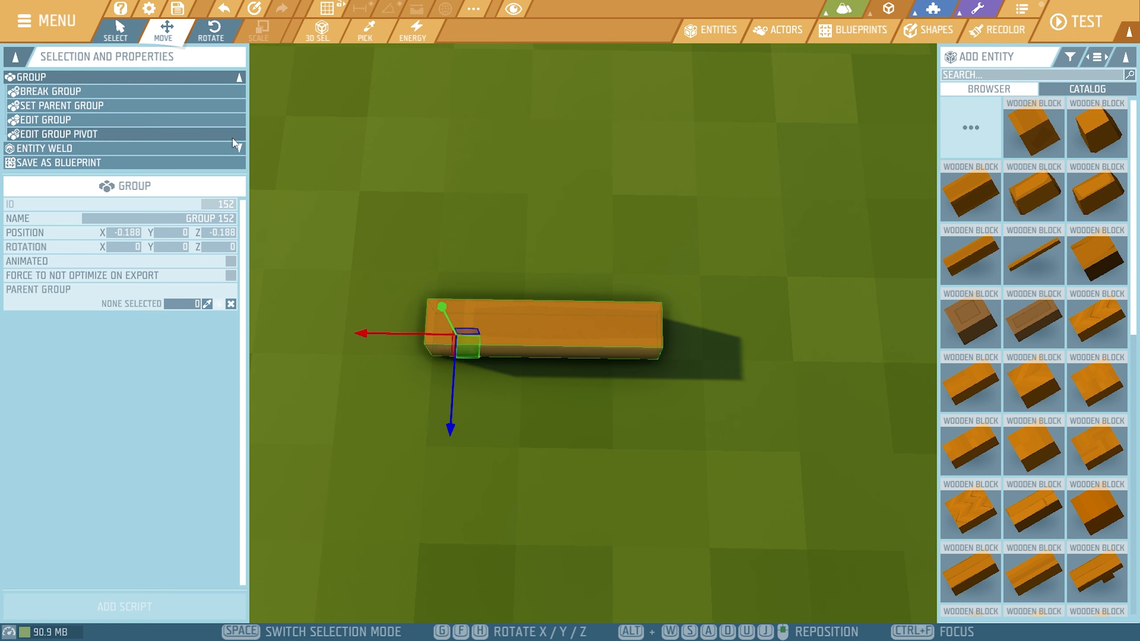
# - Open the combined group for editing and select its cube and long block individually
pyautogui.click(124, 120)
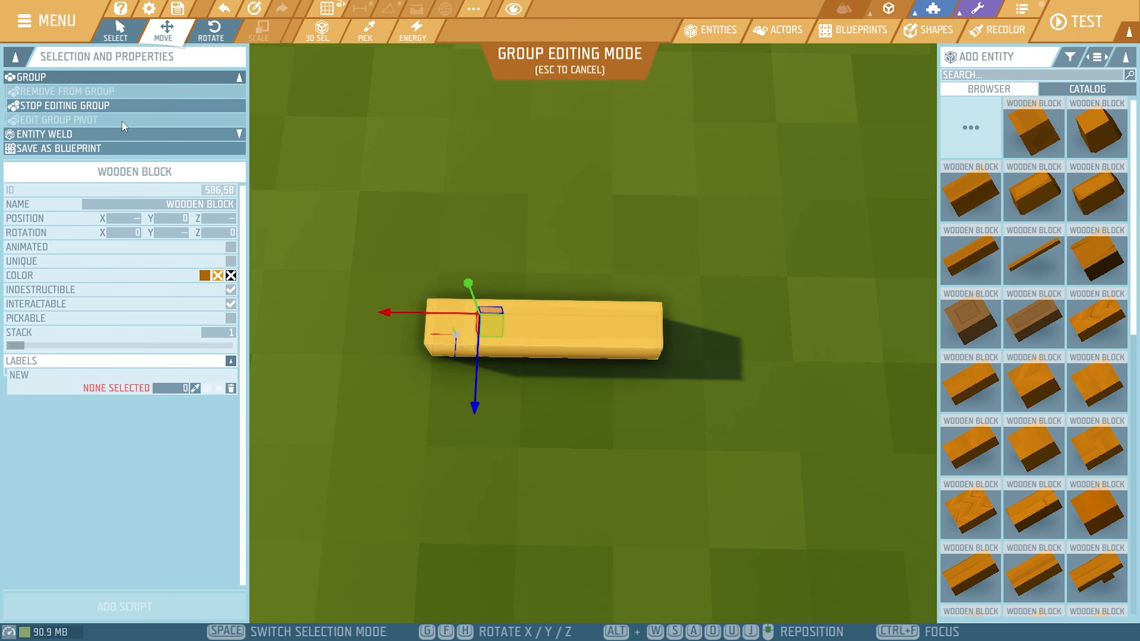
pyautogui.click(522, 415)
pyautogui.click(457, 307)
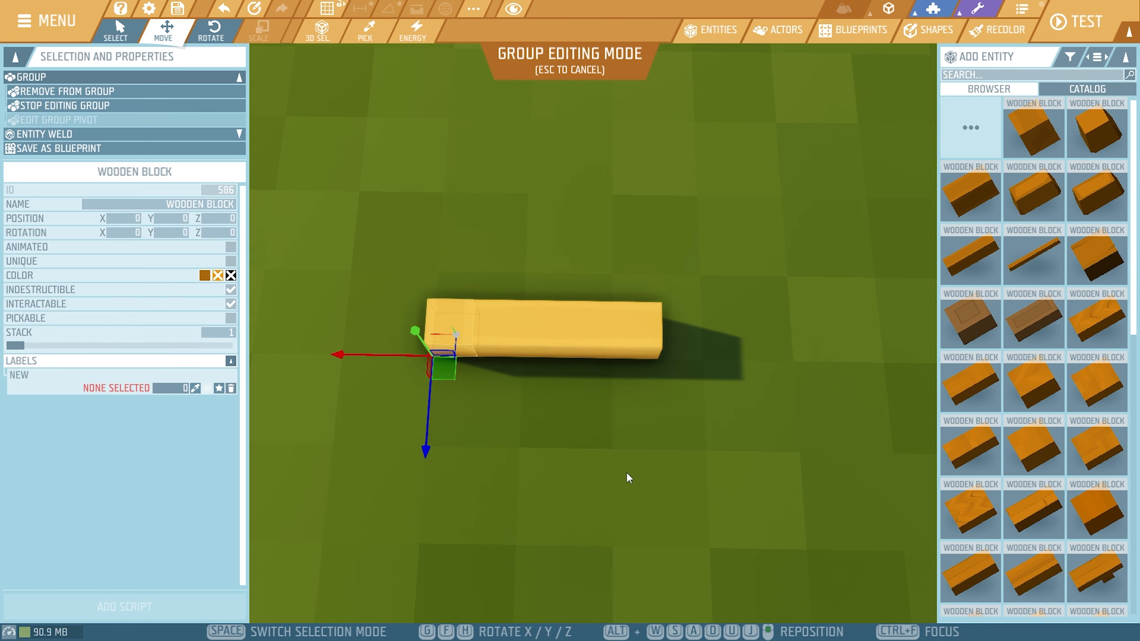
pyautogui.click(584, 346)
pyautogui.click(654, 540)
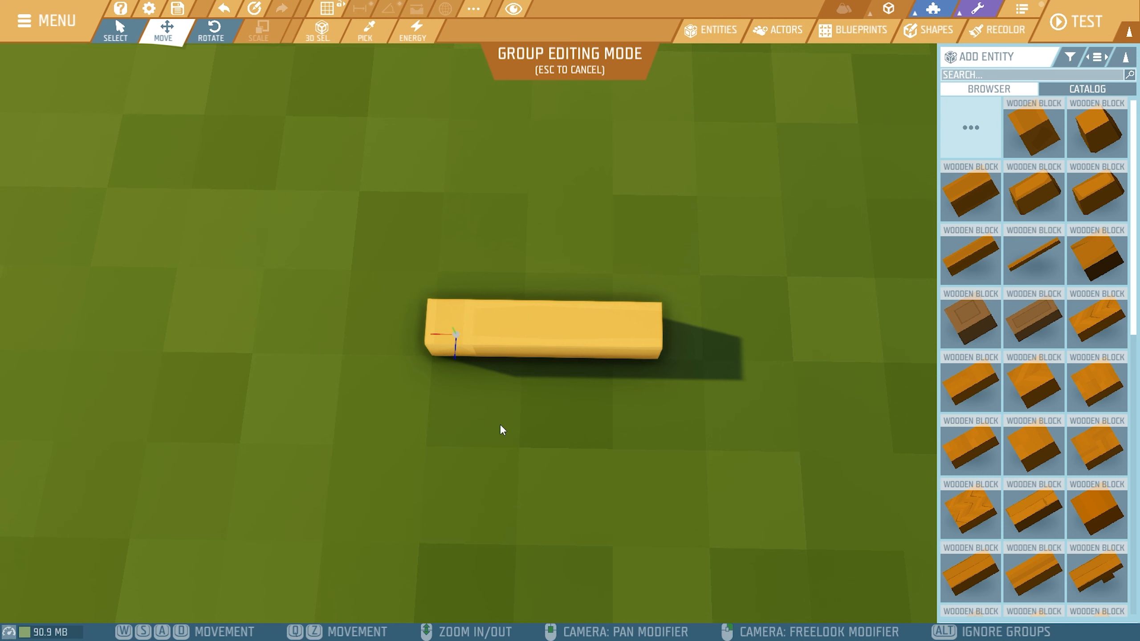
# - Delete the cube from the group, leaving the long block, and stop editing the group
pyautogui.click(456, 317)
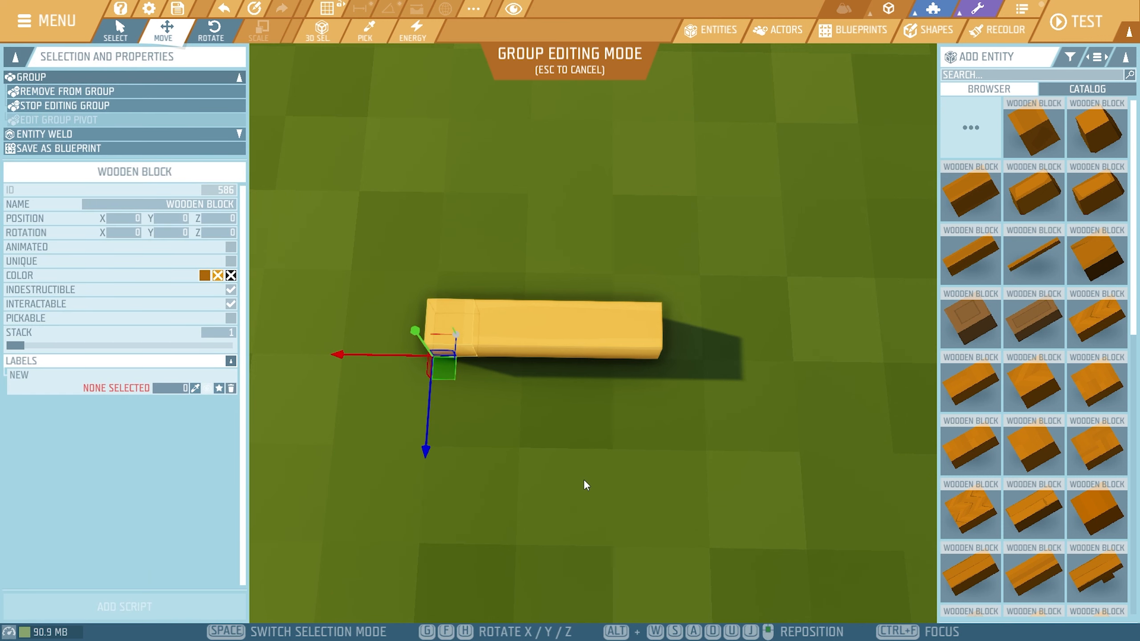
pyautogui.press('Delete')
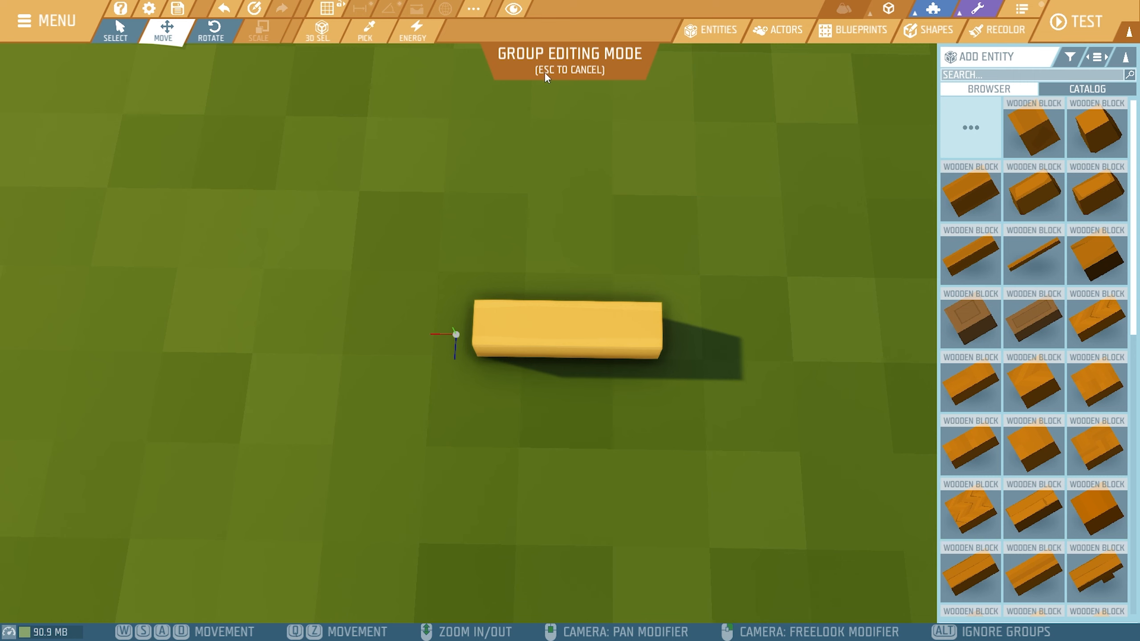
pyautogui.click(557, 336)
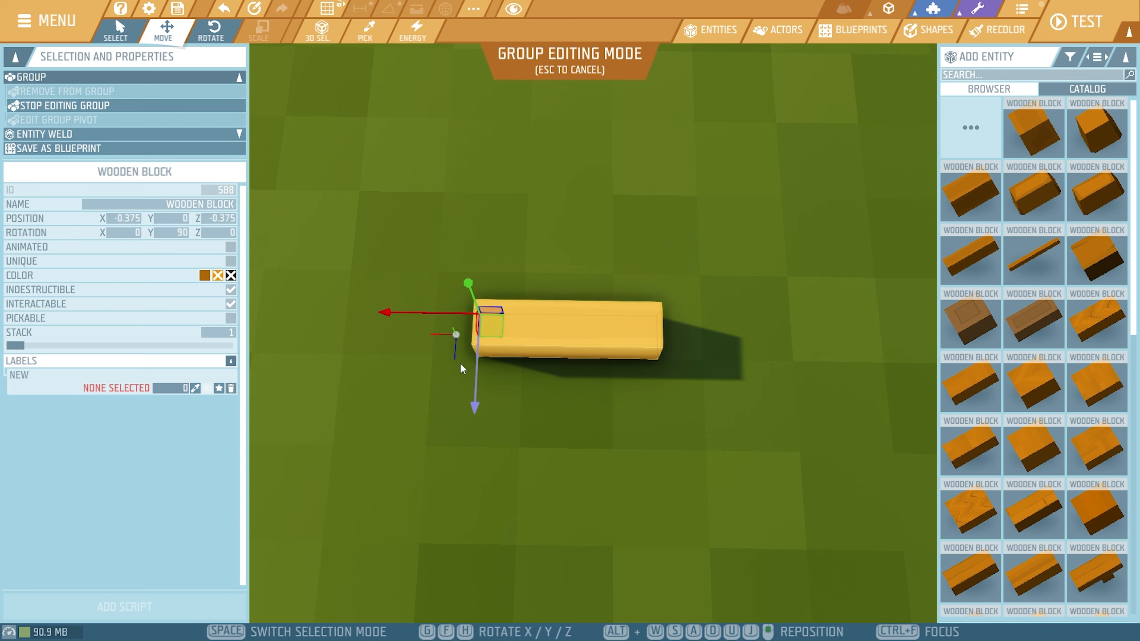
pyautogui.click(50, 107)
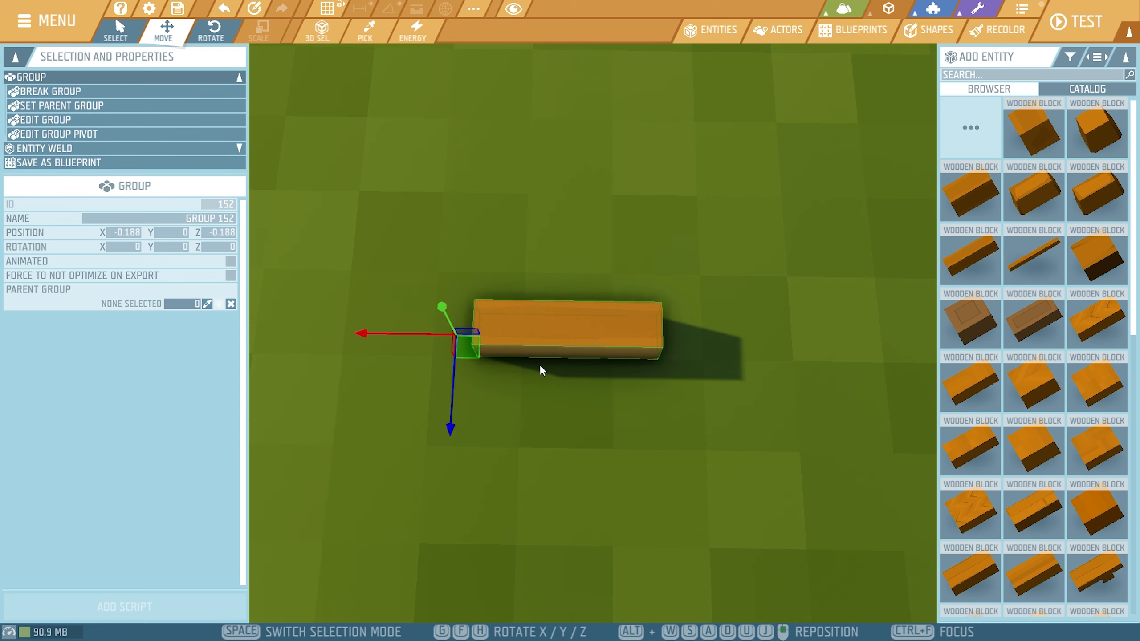
pyautogui.press('a')
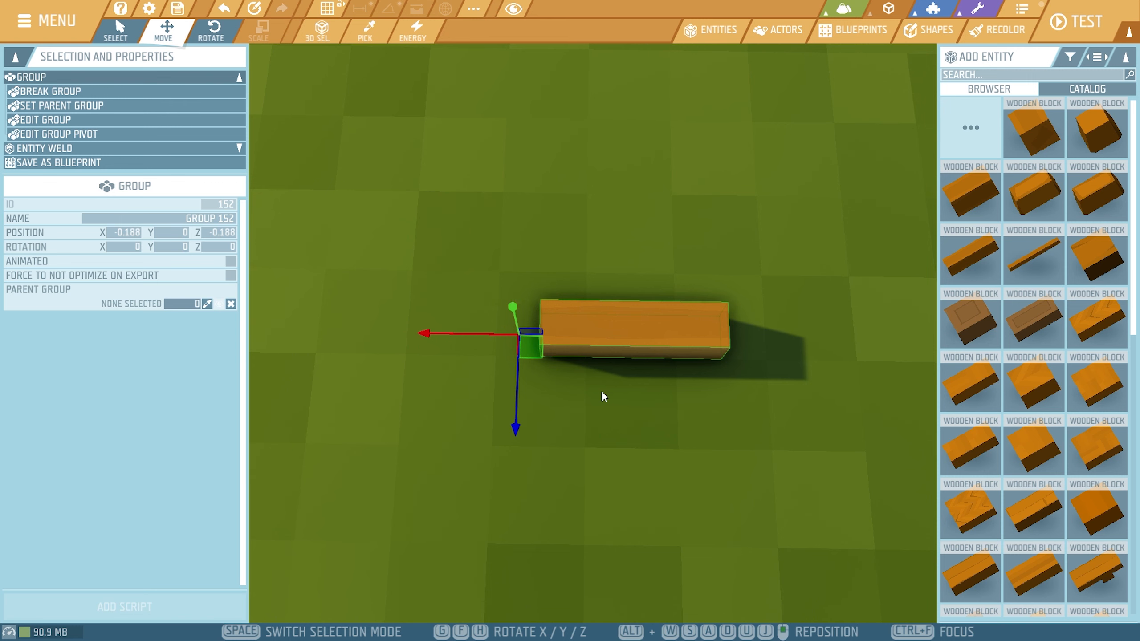
# - Duplicate the long block's group, rotate the copy 90° about the Y axis, and undo a further free rotation
pyautogui.press('a')
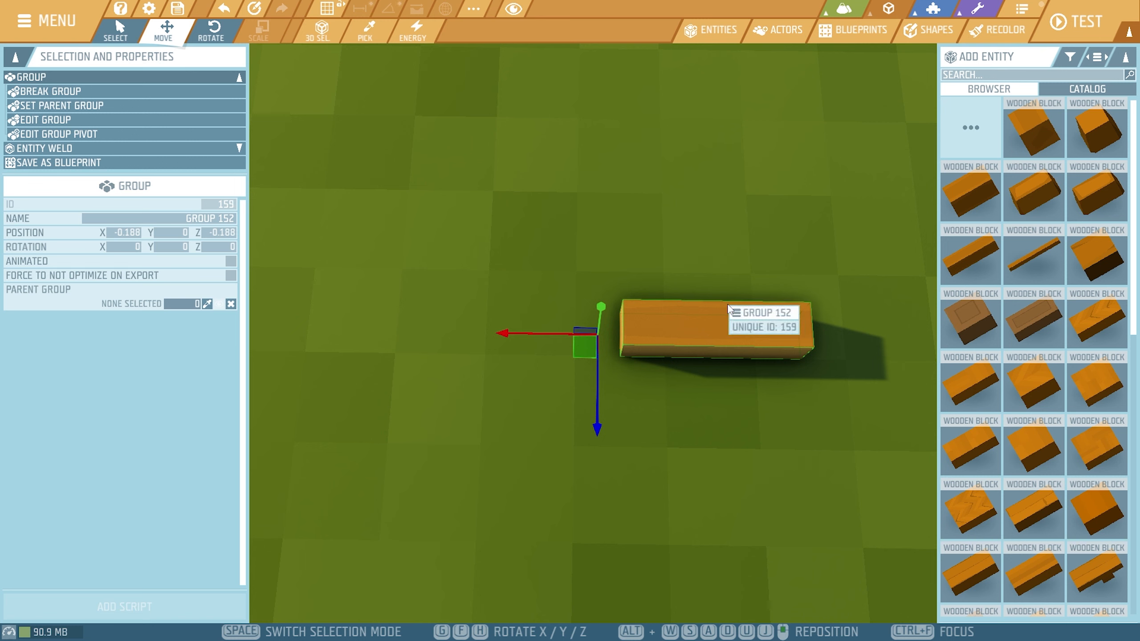
pyautogui.press('e')
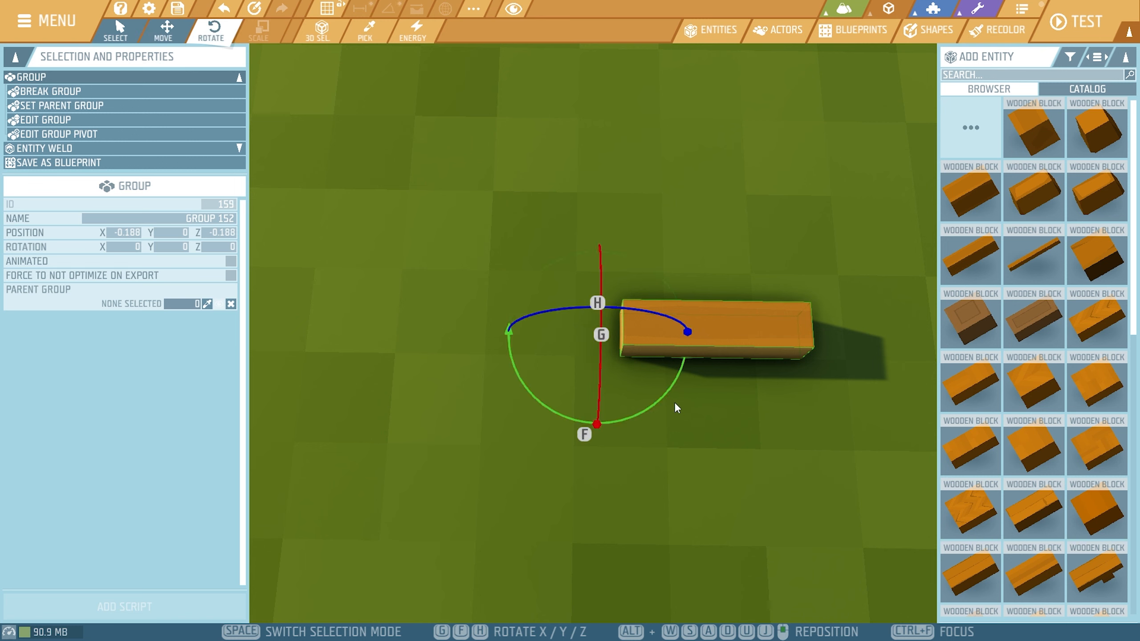
pyautogui.moveTo(668, 392); pyautogui.dragTo(564, 463)
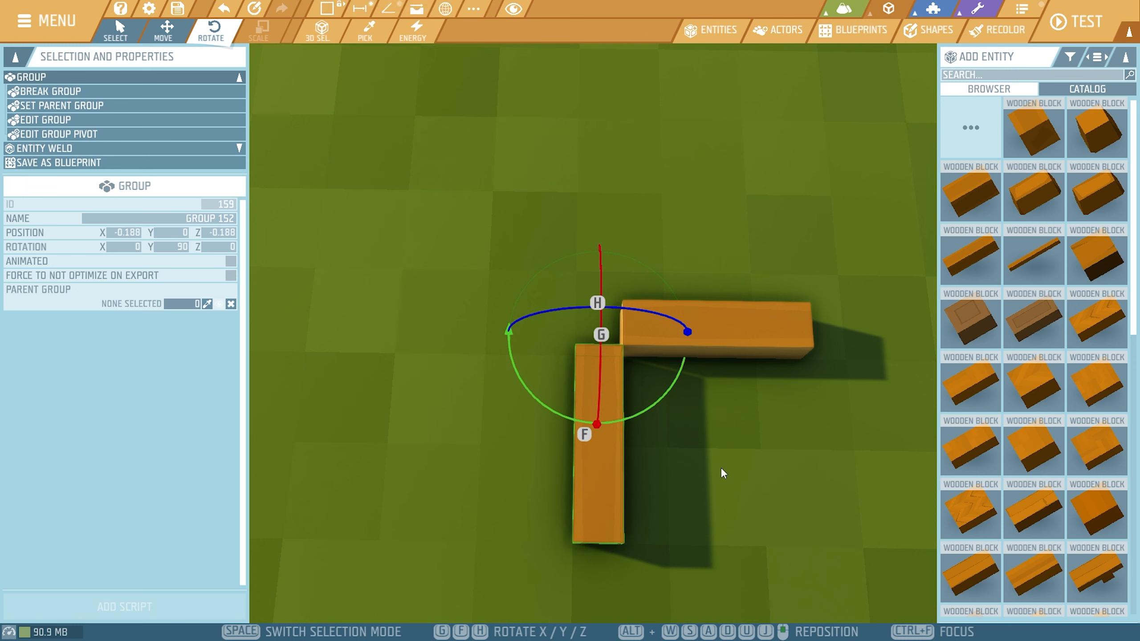
pyautogui.moveTo(655, 406)
pyautogui.mouseDown()
pyautogui.moveTo(701, 353)
pyautogui.moveTo(651, 393)
pyautogui.moveTo(708, 343)
pyautogui.moveTo(658, 398)
pyautogui.mouseUp()
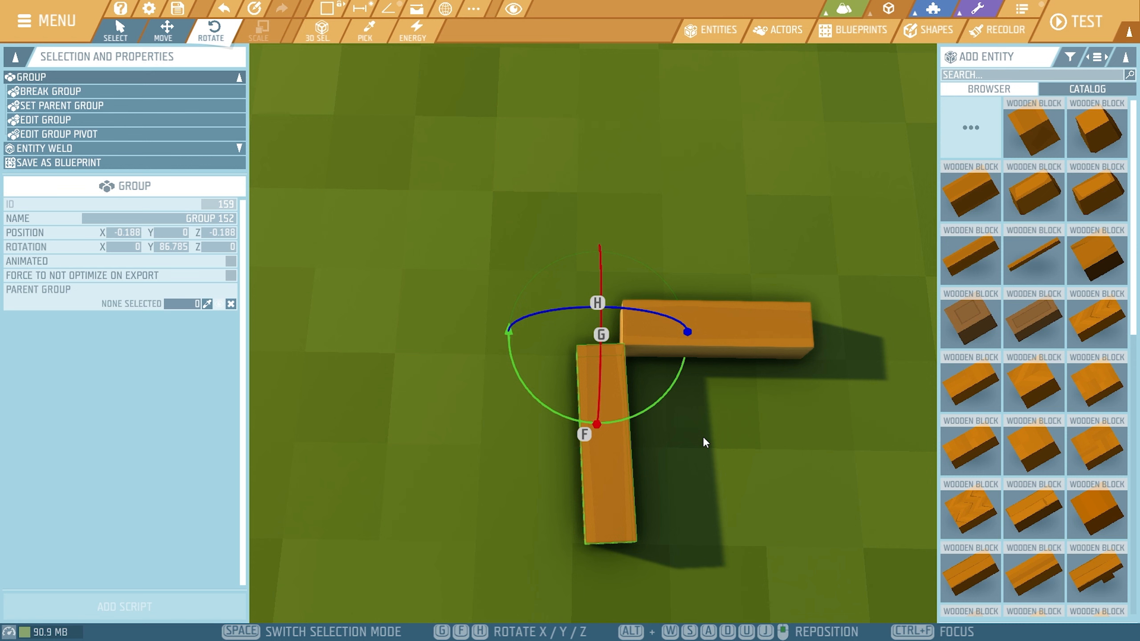
pyautogui.hotkey('ctrl', 'z')
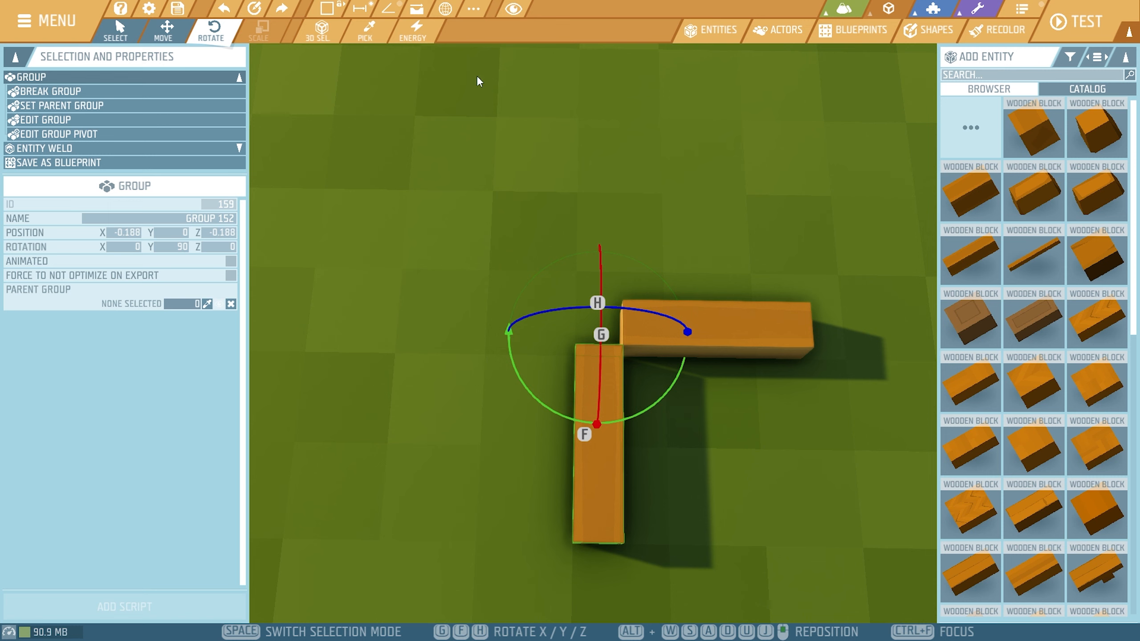
# - Rotate the copied group to 45° about the Y axis using an angle step of 45° in the constraints settings
pyautogui.click(390, 13)
pyautogui.moveTo(649, 406); pyautogui.dragTo(750, 471)
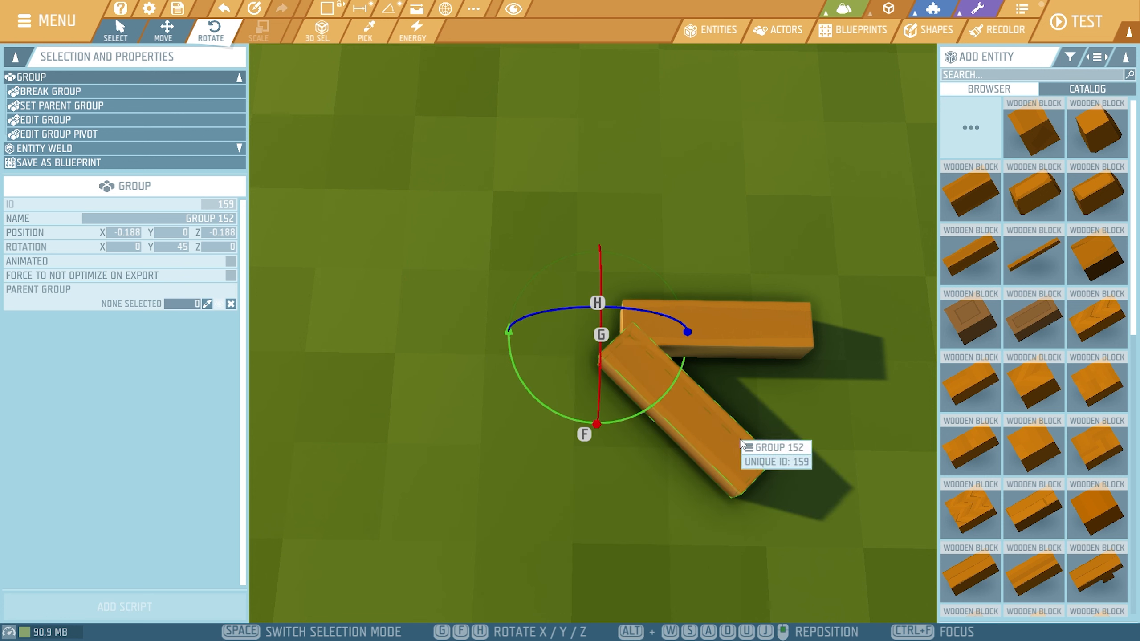
pyautogui.click(473, 9)
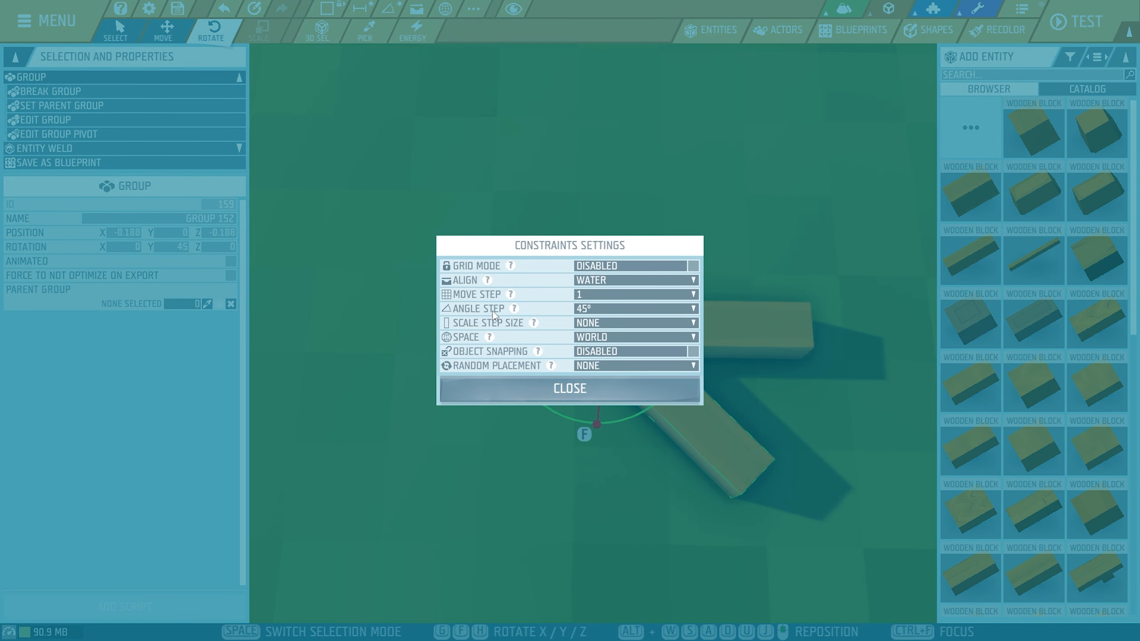
pyautogui.click(583, 311)
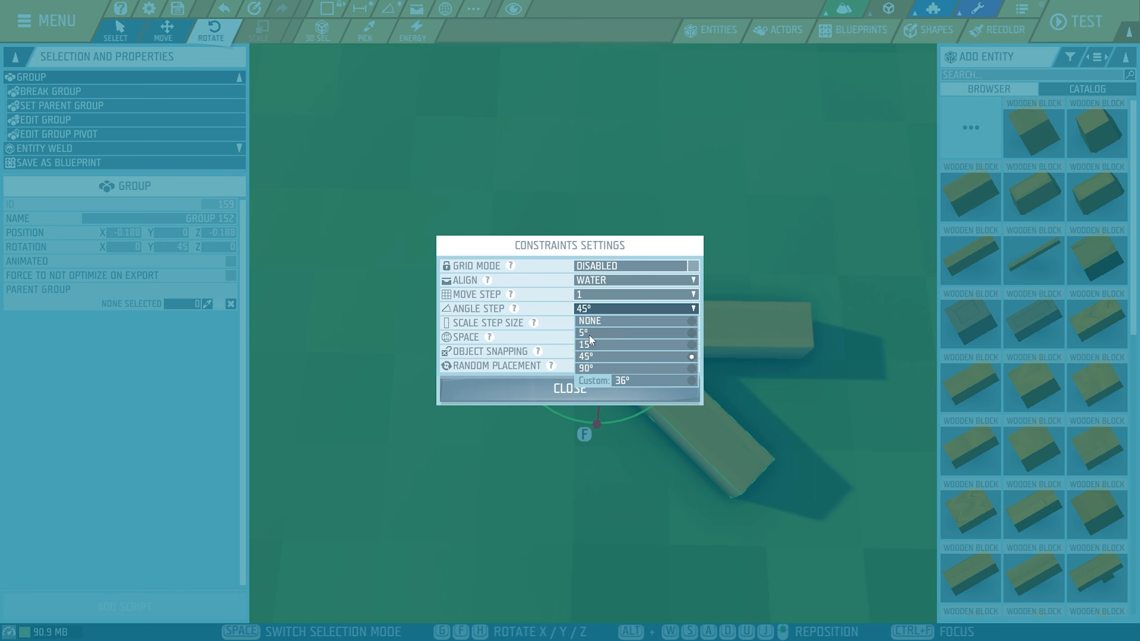
pyautogui.click(587, 357)
pyautogui.click(578, 395)
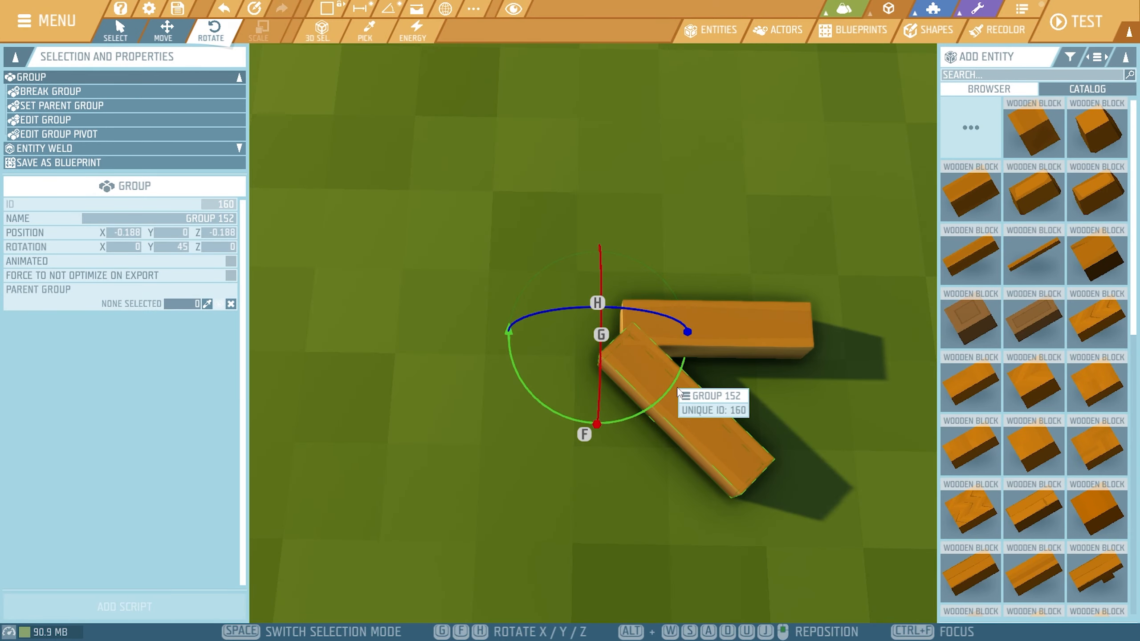
# - Create further copies of the group rotated about its pivot in 45° increments to form an eight-spoke star, and deselect
pyautogui.moveTo(659, 398); pyautogui.dragTo(625, 424)
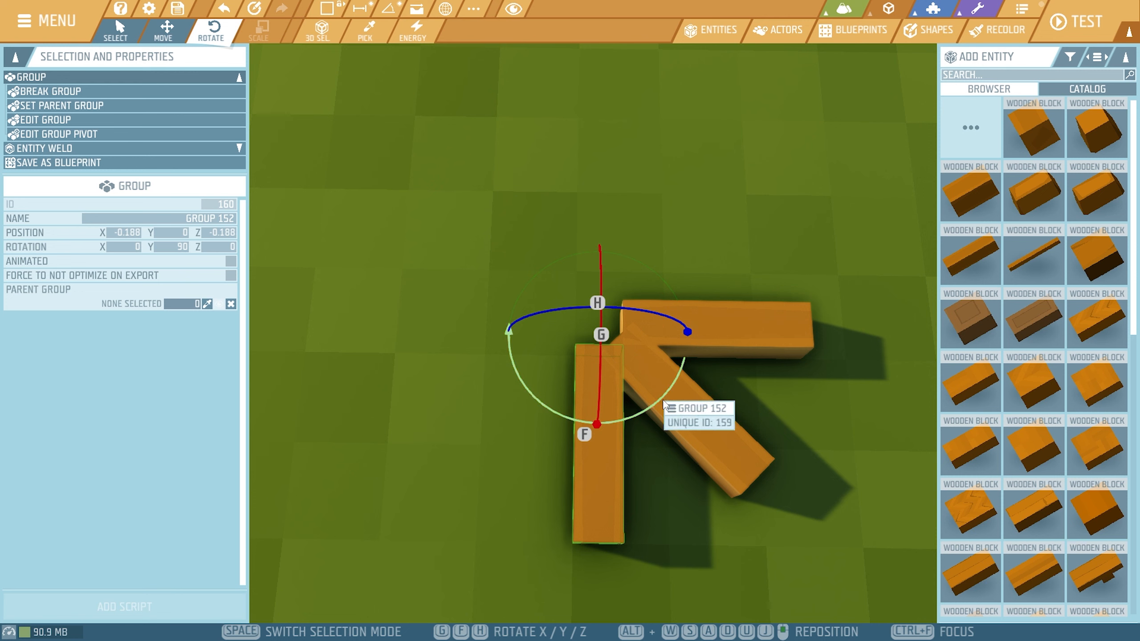
pyautogui.keyDown('shift'); pyautogui.moveTo(649, 404); pyautogui.dragTo(571, 416); pyautogui.keyUp('shift')
pyautogui.keyDown('shift'); pyautogui.moveTo(639, 408); pyautogui.dragTo(563, 395); pyautogui.keyUp('shift')
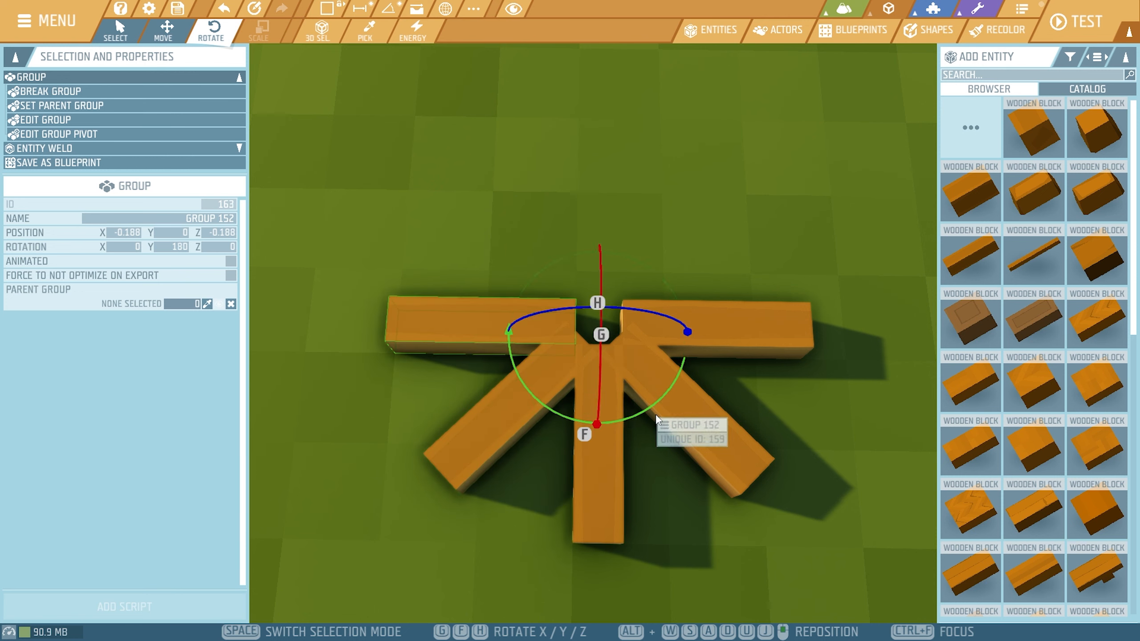
pyautogui.keyDown('shift'); pyautogui.moveTo(653, 411); pyautogui.dragTo(586, 417); pyautogui.keyUp('shift')
pyautogui.click(823, 437)
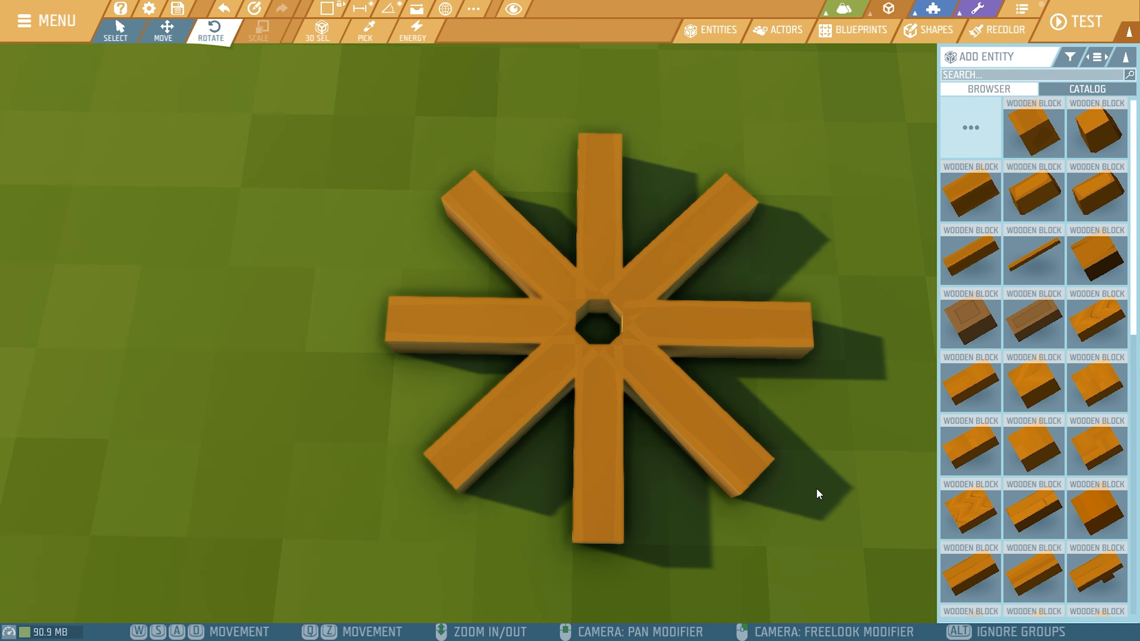
# - Open the original, unrotated long block's group for editing
pyautogui.moveTo(815, 488); pyautogui.dragTo(851, 489, button='right')
pyautogui.press('w')
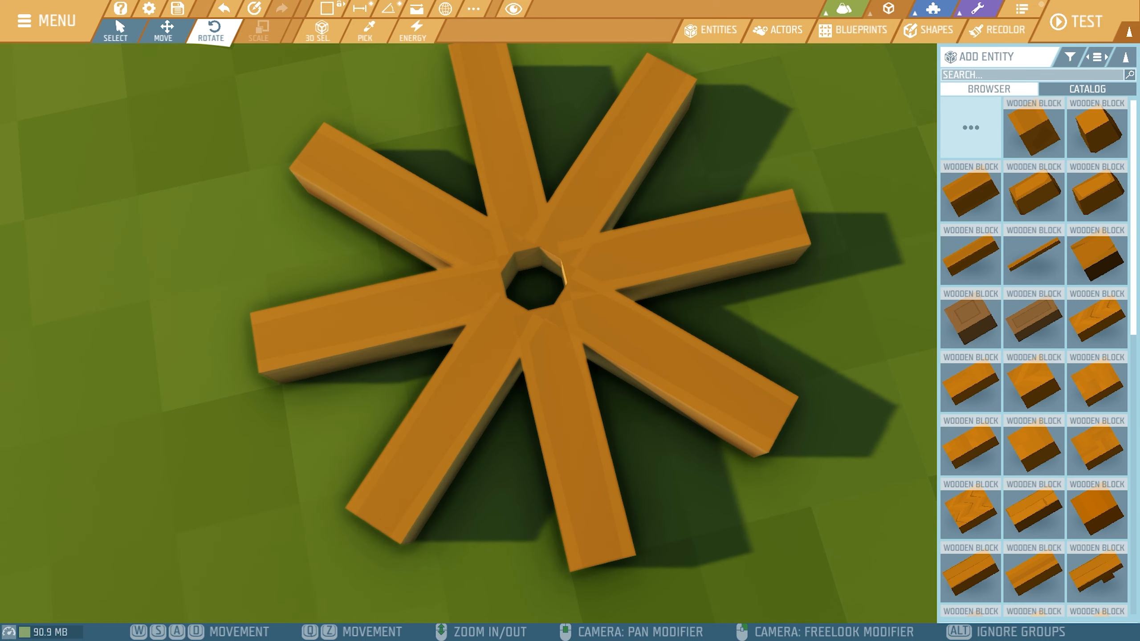
pyautogui.scroll(5, 800, 427)
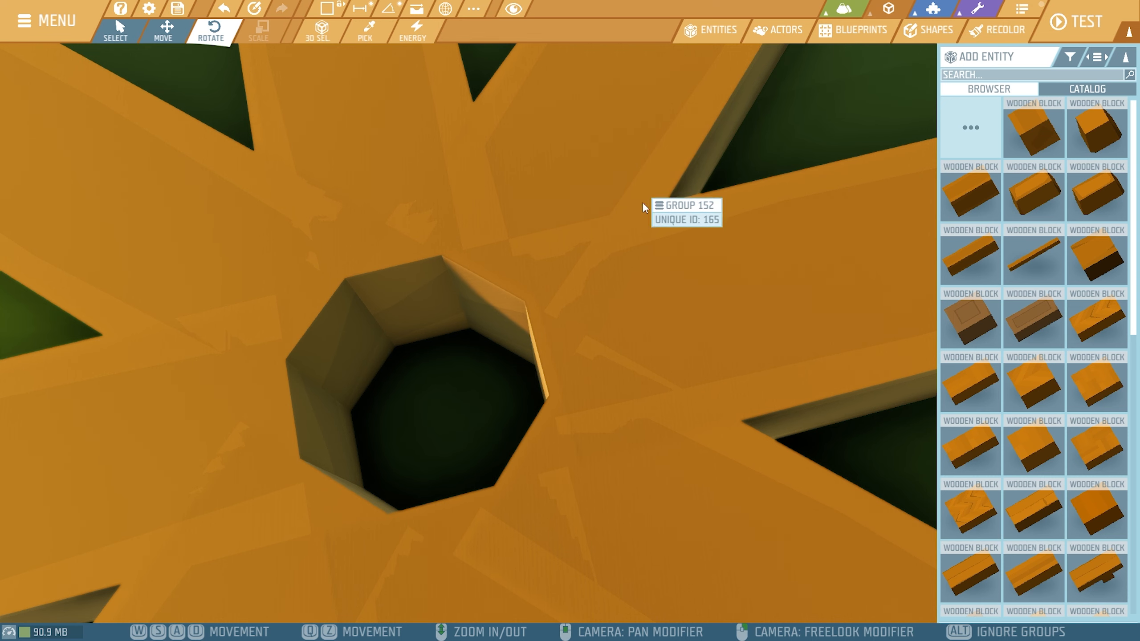
pyautogui.scroll(-5, 650, 200)
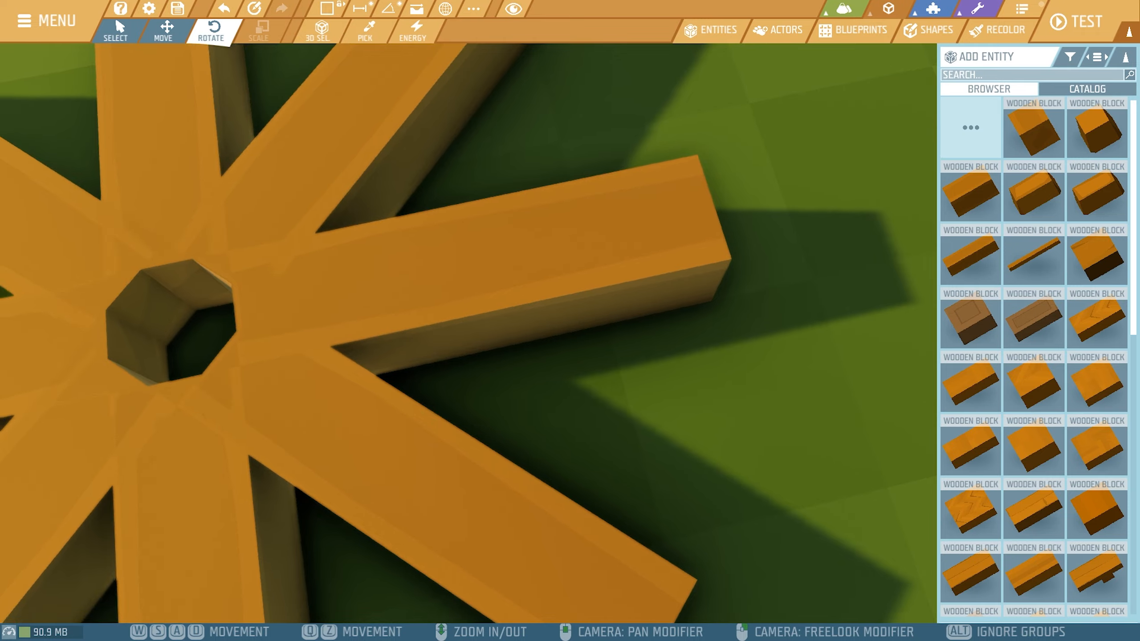
pyautogui.moveTo(719, 292); pyautogui.dragTo(696, 294, button='right')
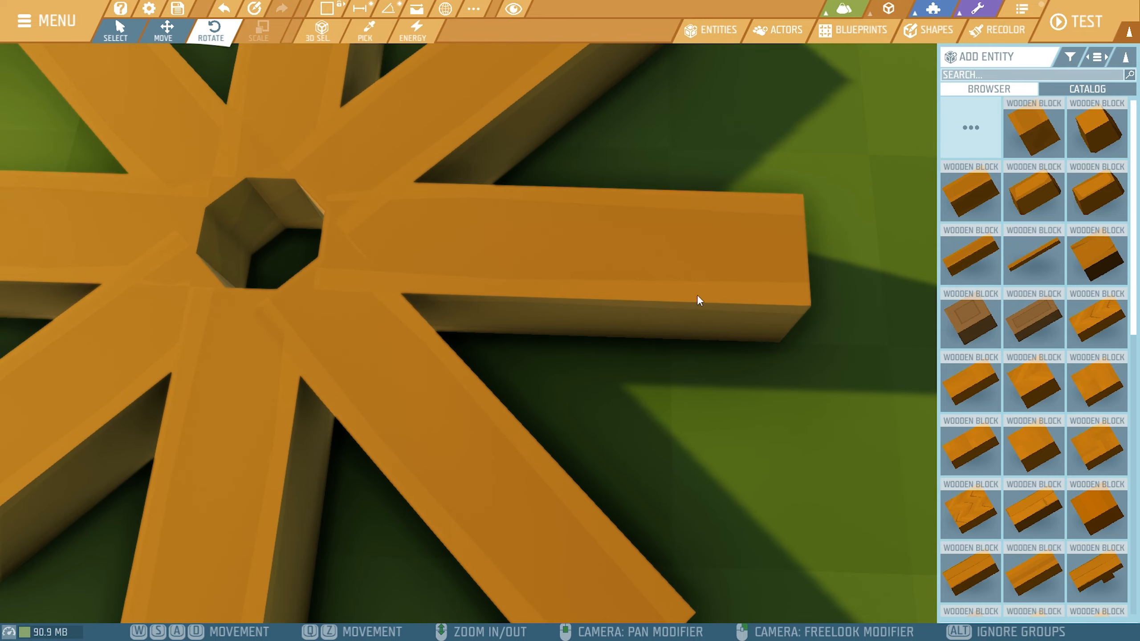
pyautogui.click(696, 294)
pyautogui.press('a')
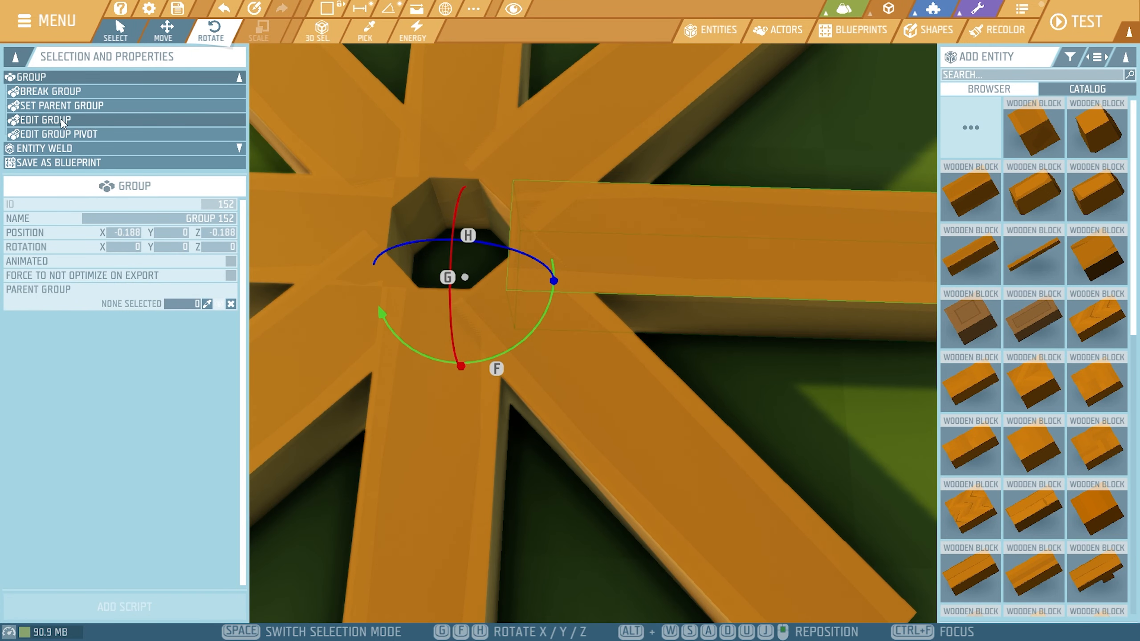
pyautogui.click(46, 120)
# - Move the block outward along the X axis to -0.555 with the move step off, and stop editing the group
pyautogui.press('q')
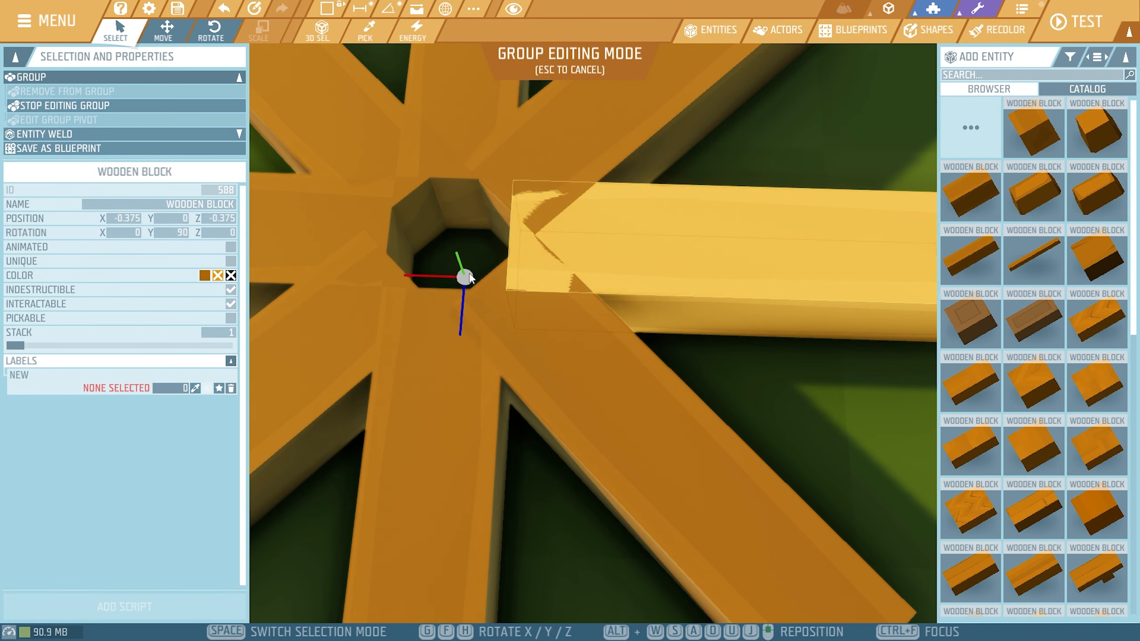
pyautogui.press('w')
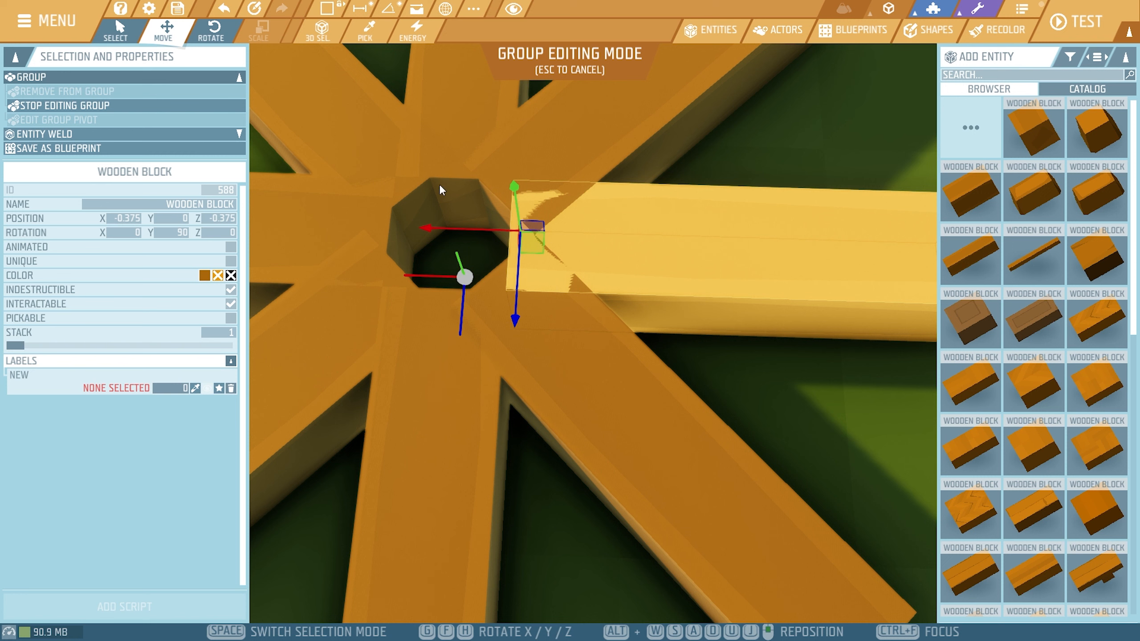
pyautogui.click(363, 12)
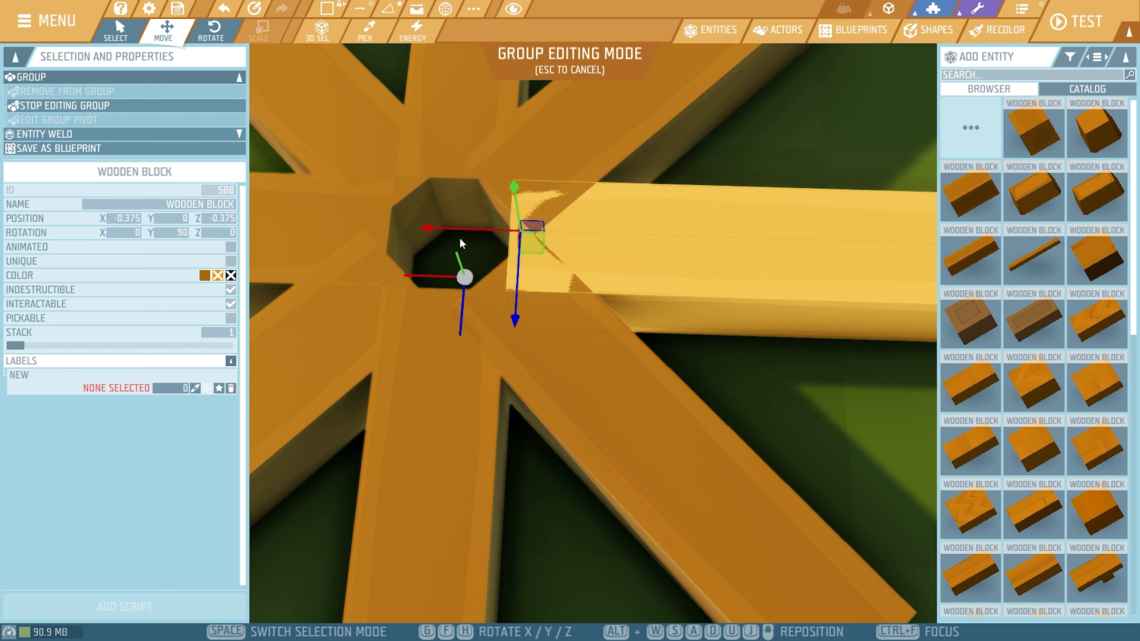
pyautogui.moveTo(450, 228); pyautogui.dragTo(501, 241)
pyautogui.scroll(3, 646, 377)
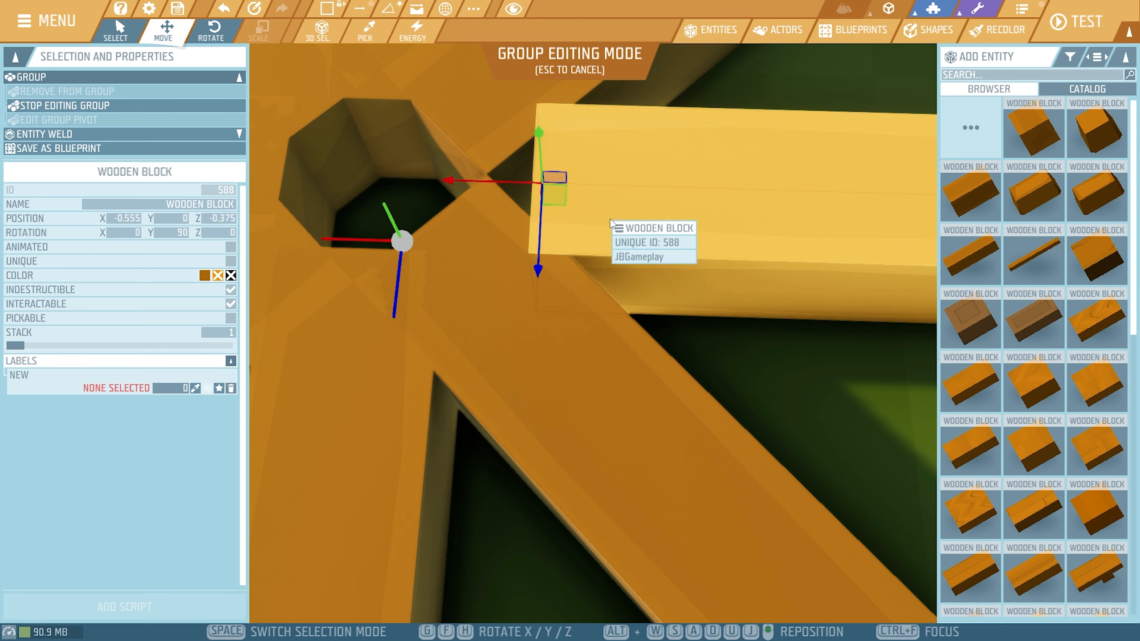
pyautogui.click(59, 106)
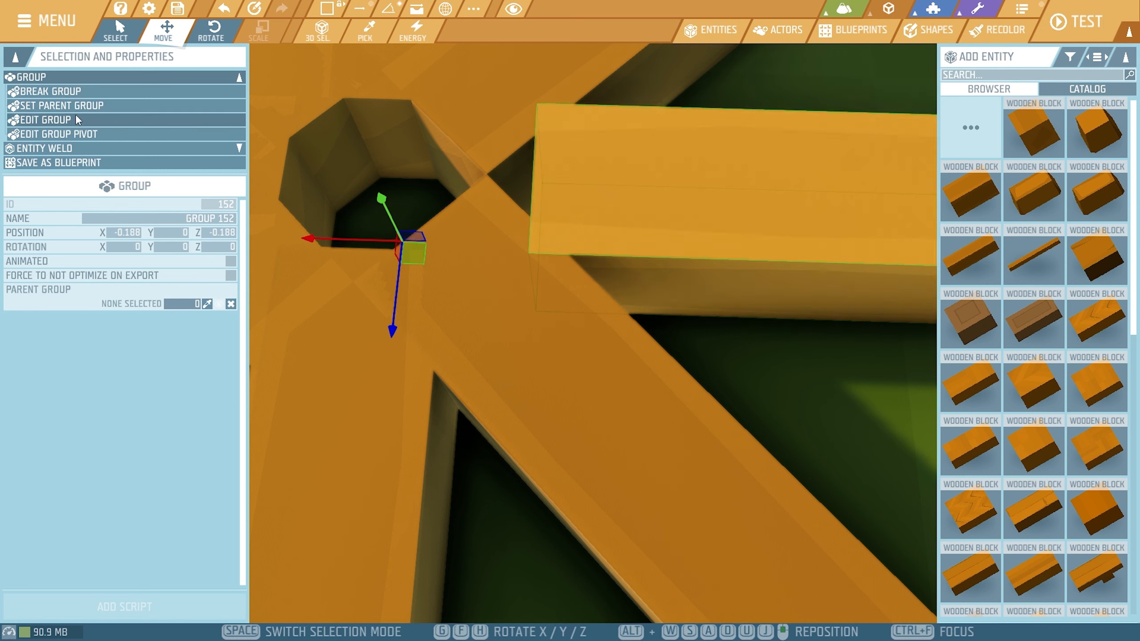
pyautogui.click(781, 387)
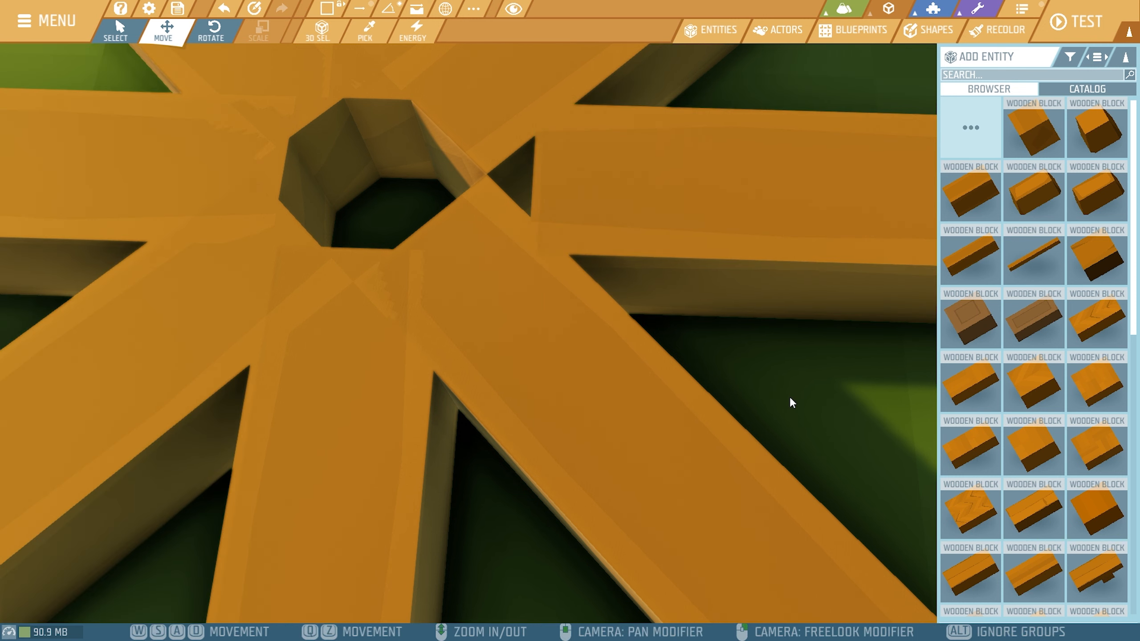
# - Delete all the rotated copies, keeping only the original group with the shifted block
pyautogui.moveTo(789, 397)
pyautogui.mouseDown(button='right')
pyautogui.moveTo(803, 404)
pyautogui.moveTo(765, 405)
pyautogui.moveTo(792, 403)
pyautogui.moveTo(785, 413)
pyautogui.mouseUp(button='right')
pyautogui.moveTo(762, 344)
pyautogui.mouseDown(button='right')
pyautogui.moveTo(775, 348)
pyautogui.moveTo(732, 334)
pyautogui.moveTo(736, 323)
pyautogui.moveTo(761, 341)
pyautogui.moveTo(758, 327)
pyautogui.moveTo(751, 338)
pyautogui.mouseUp(button='right')
pyautogui.scroll(-6, 643, 269)
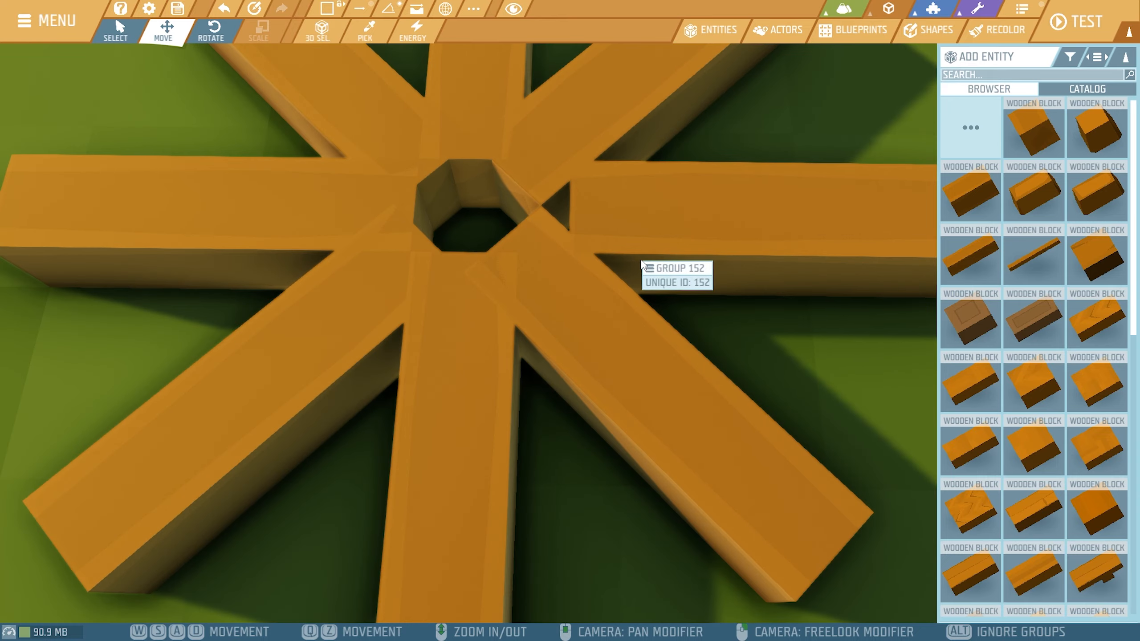
pyautogui.moveTo(319, 134); pyautogui.dragTo(534, 425)
pyautogui.press('Delete')
pyautogui.click(654, 384)
pyautogui.press('Delete')
pyautogui.click(621, 196)
pyautogui.press('Delete')
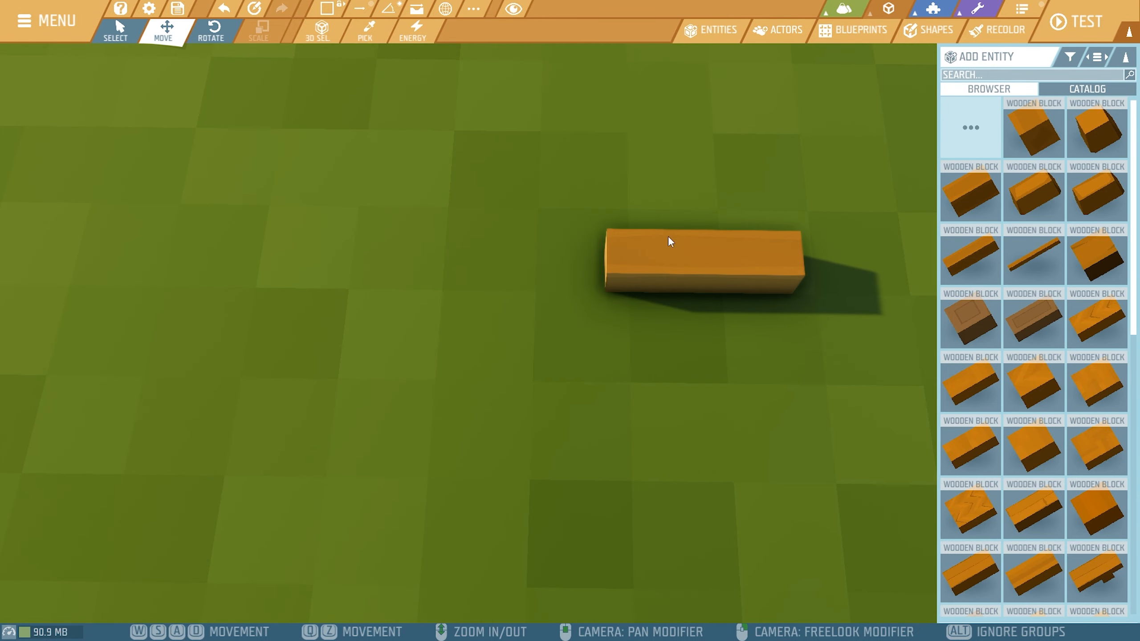
# - Duplicate the shifted block's group around its pivot in 45° rotations about Y to form eight evenly spaced spokes, and deselect
pyautogui.click(695, 276)
pyautogui.hotkey('ctrl', 'd')
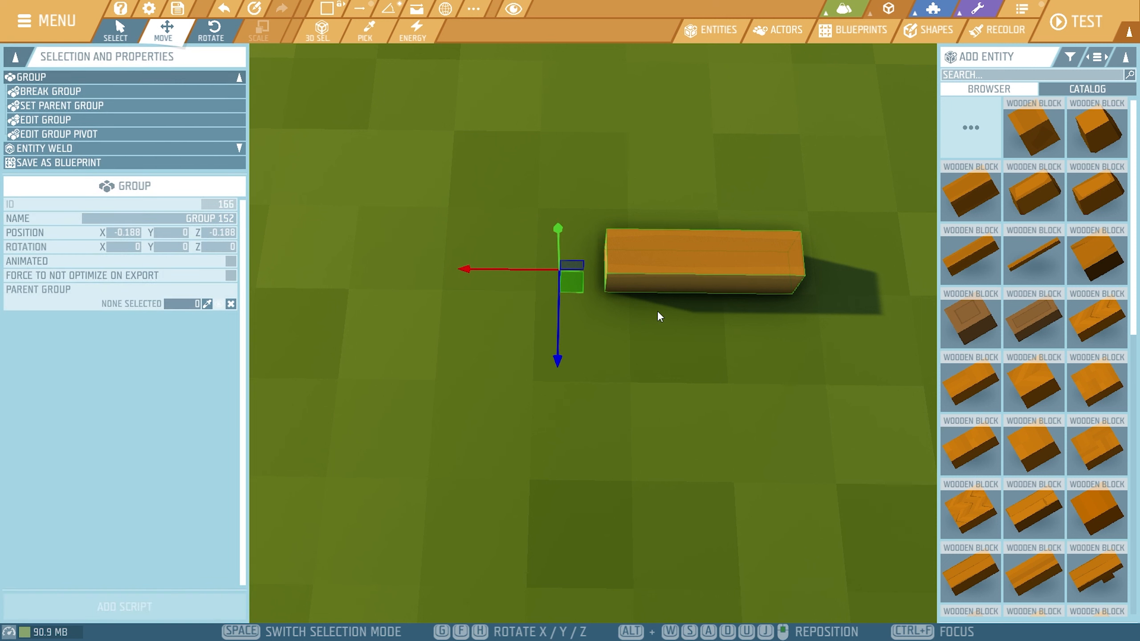
pyautogui.press('3')
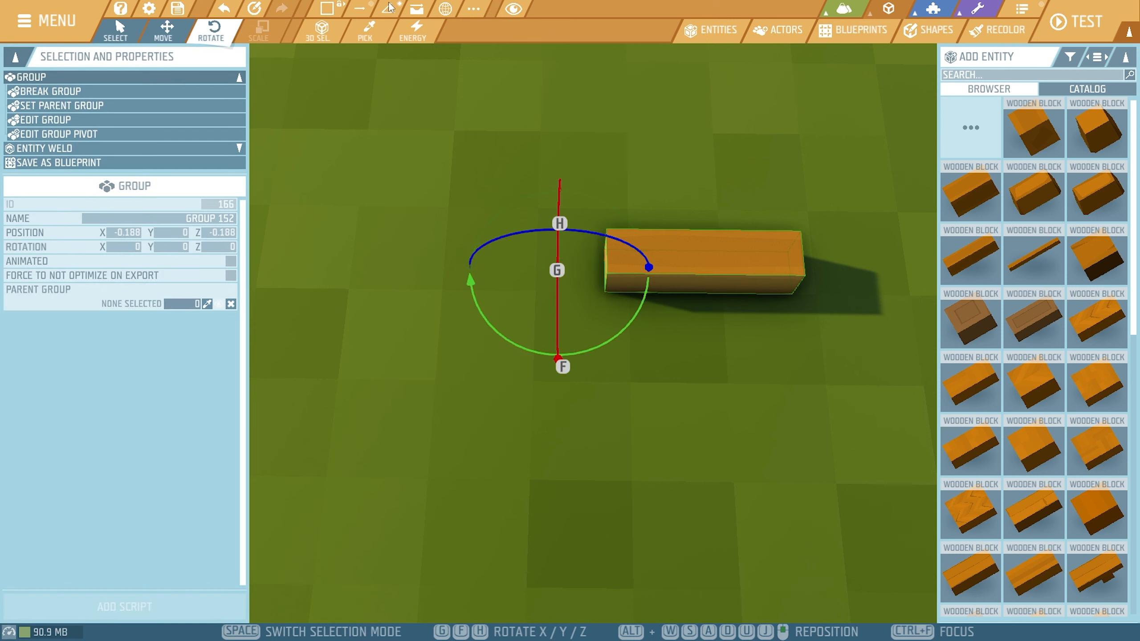
pyautogui.moveTo(634, 331); pyautogui.dragTo(547, 347)
pyautogui.hotkey('ctrl', 'd')
pyautogui.hotkey('ctrl', 'd')
pyautogui.hotkey('ctrl', 'd')
pyautogui.moveTo(600, 345); pyautogui.dragTo(549, 349)
pyautogui.hotkey('ctrl', 'd')
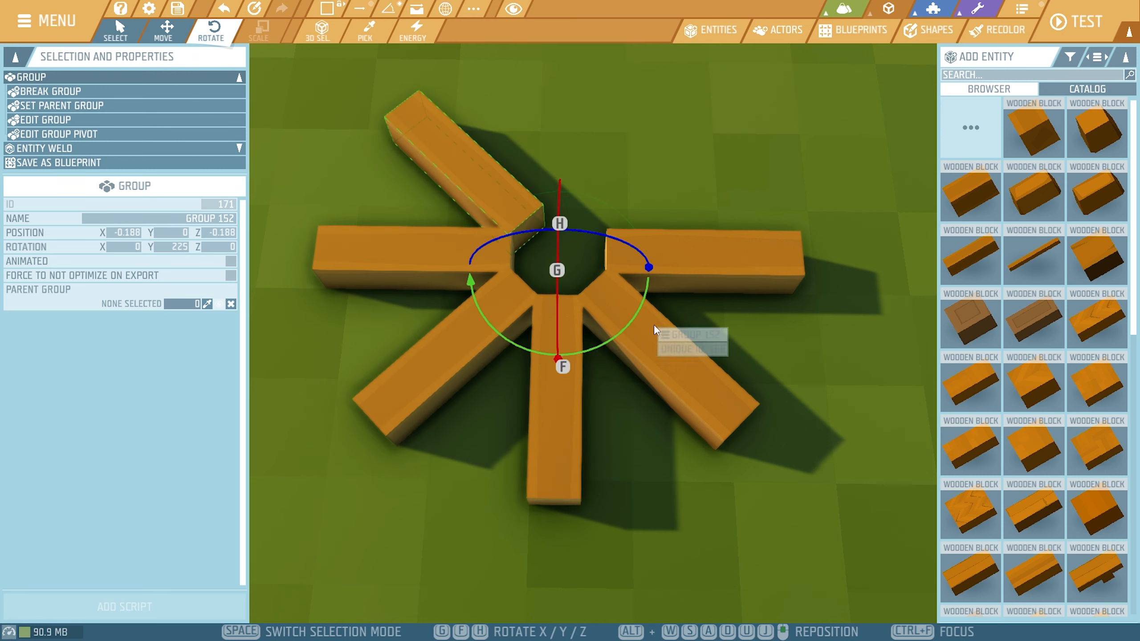
pyautogui.moveTo(650, 325); pyautogui.dragTo(557, 350)
pyautogui.hotkey('ctrl', 'd')
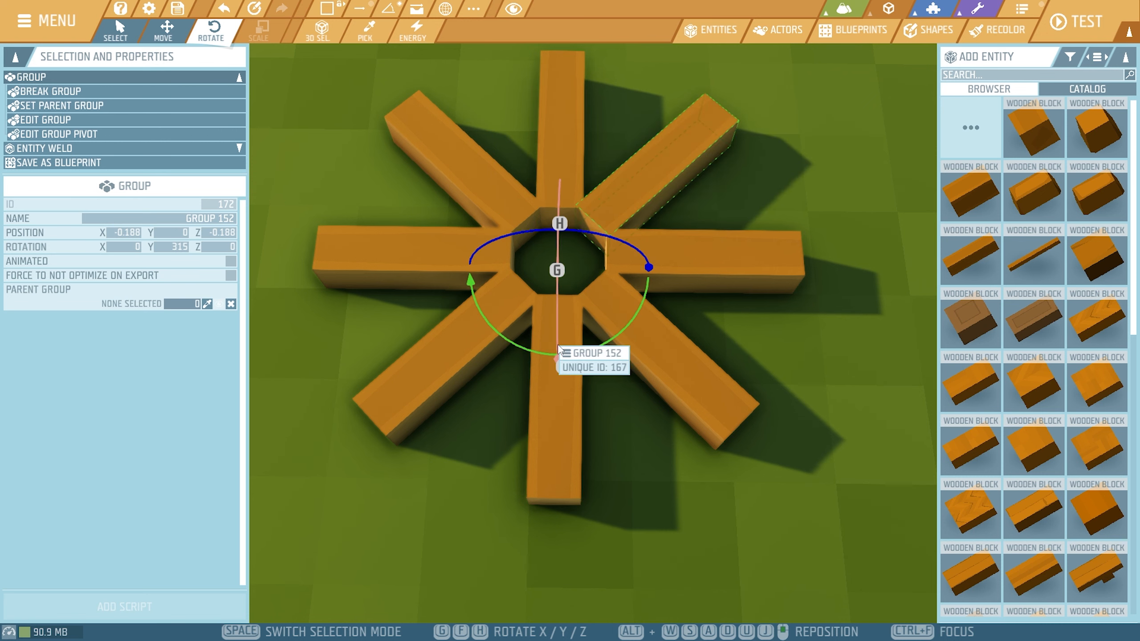
pyautogui.click(781, 367)
# - Examine up close how the spokes' inner corners meet around the central octagonal opening
pyautogui.scroll(4, 764, 373)
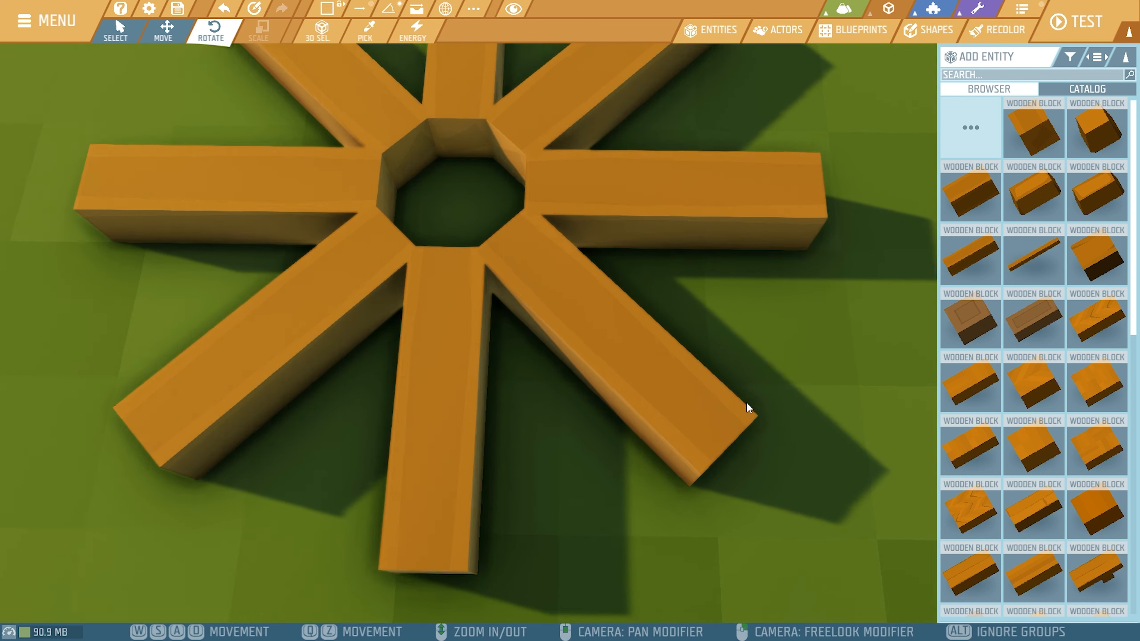
pyautogui.scroll(5, 747, 402)
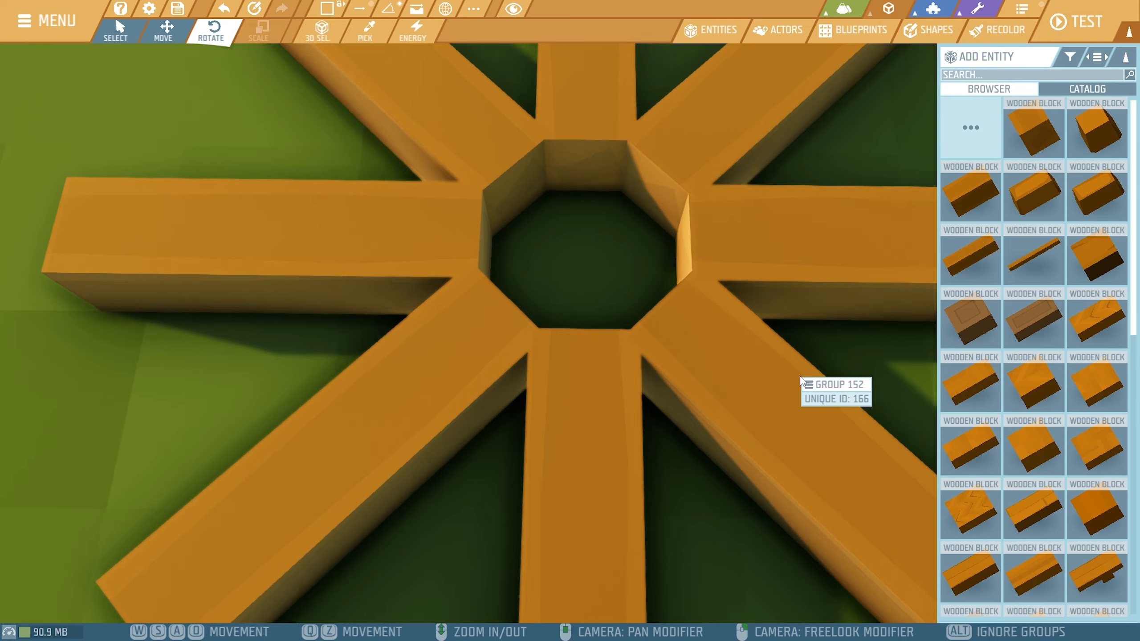
pyautogui.scroll(2, 740, 351)
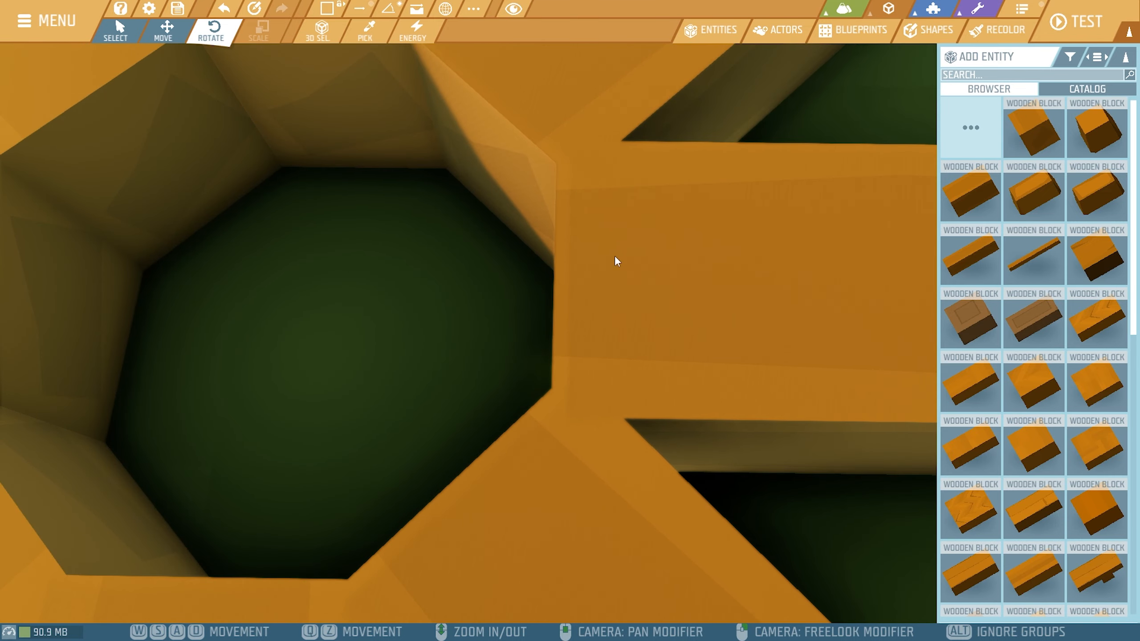
pyautogui.scroll(-7, 628, 314)
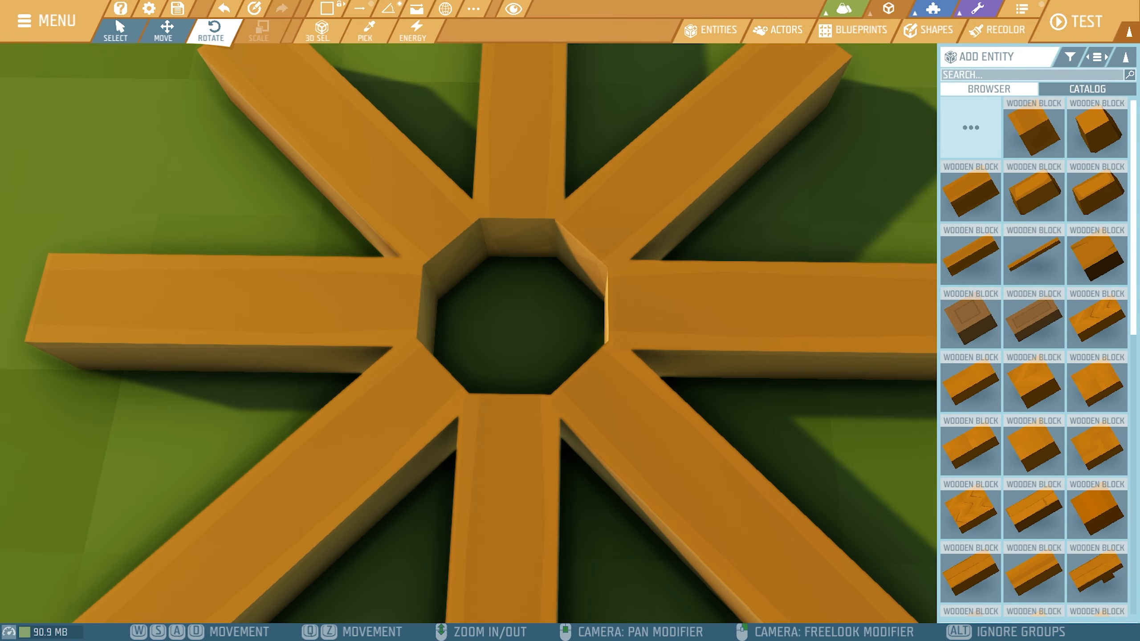
pyautogui.press('w')
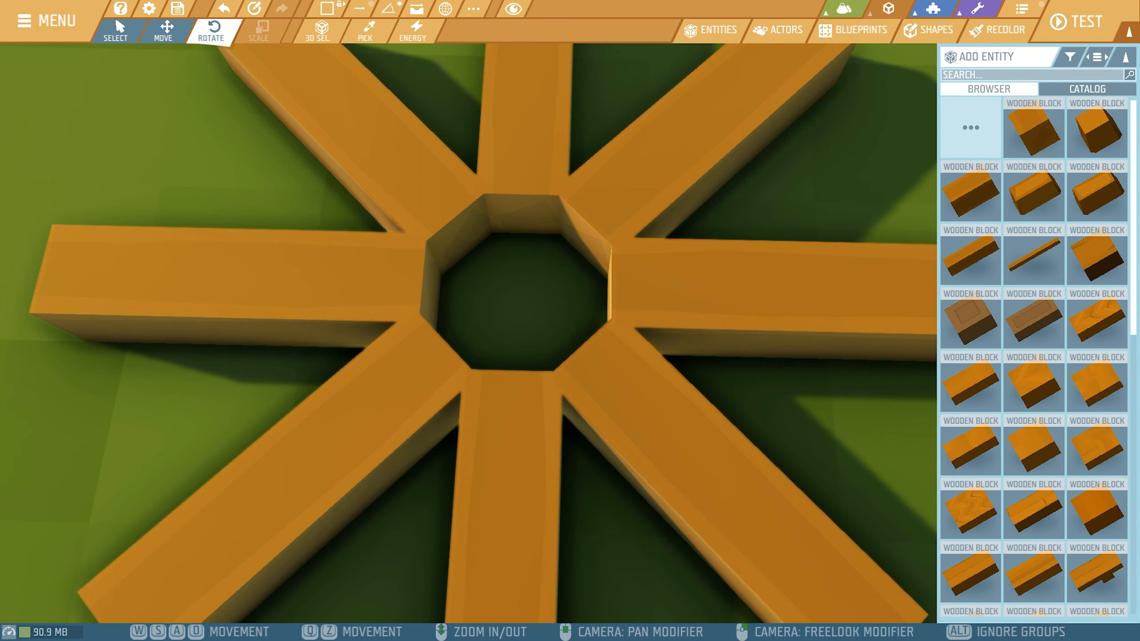
pyautogui.press('s')
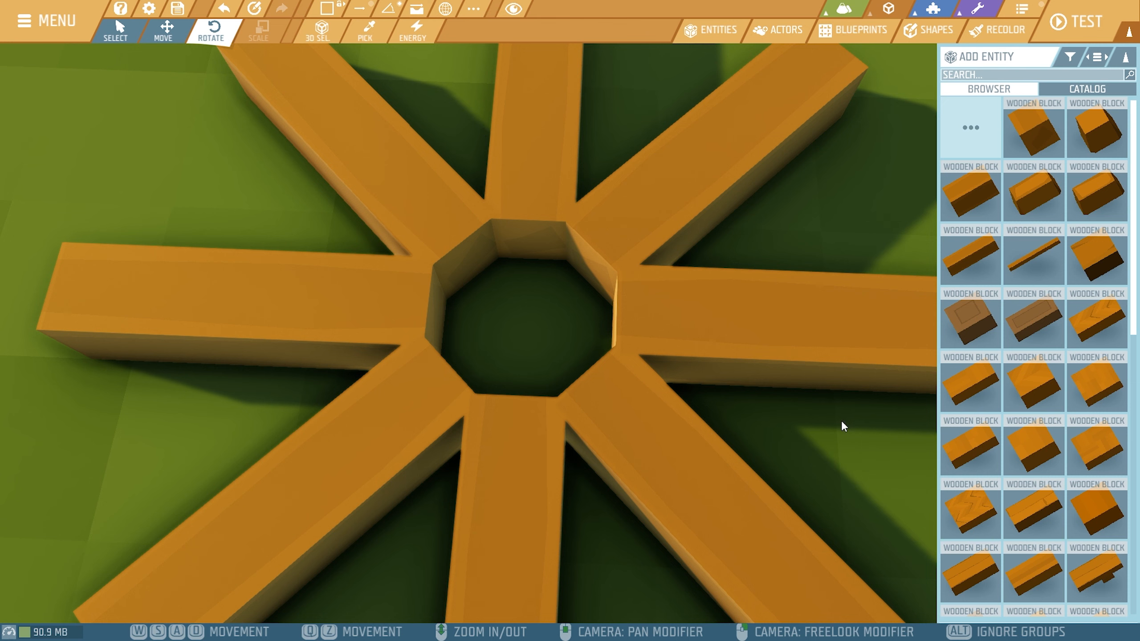
# - Place an octagonal wooden pillar block over the spokes' centre at position 0, 0.375, 0
pyautogui.scroll(-4, 529, 177)
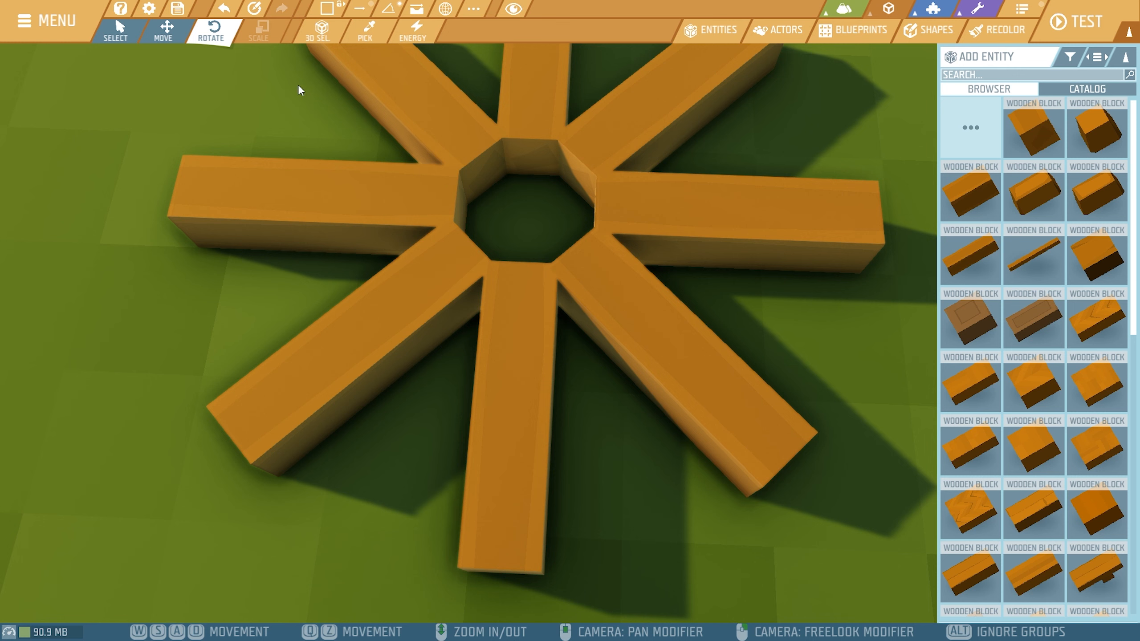
pyautogui.click(967, 117)
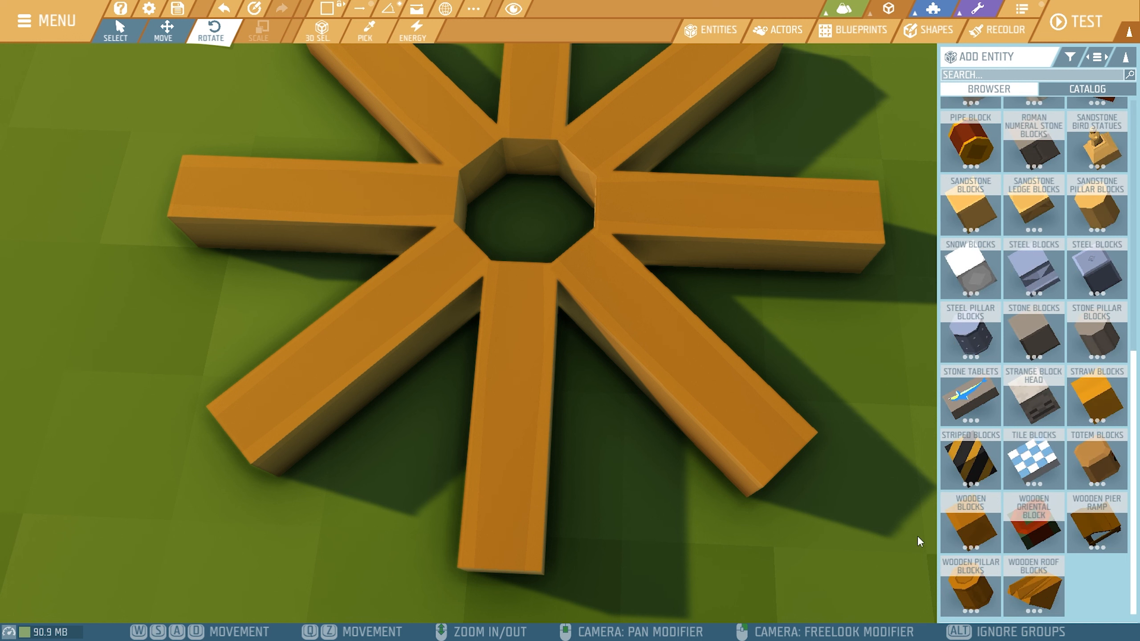
pyautogui.click(985, 586)
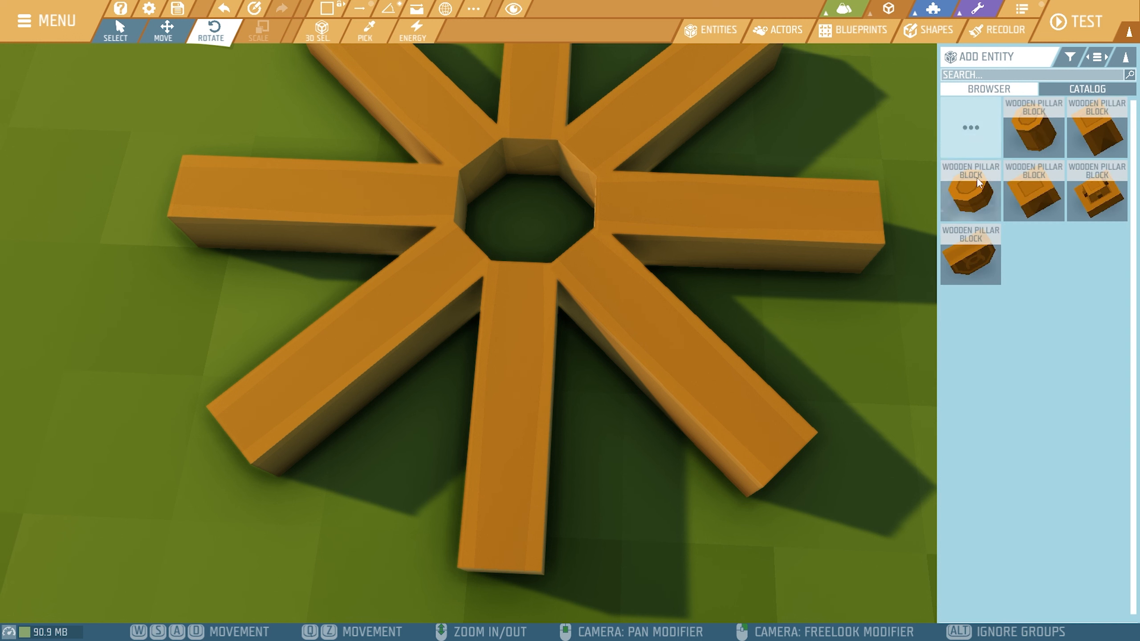
pyautogui.click(952, 193)
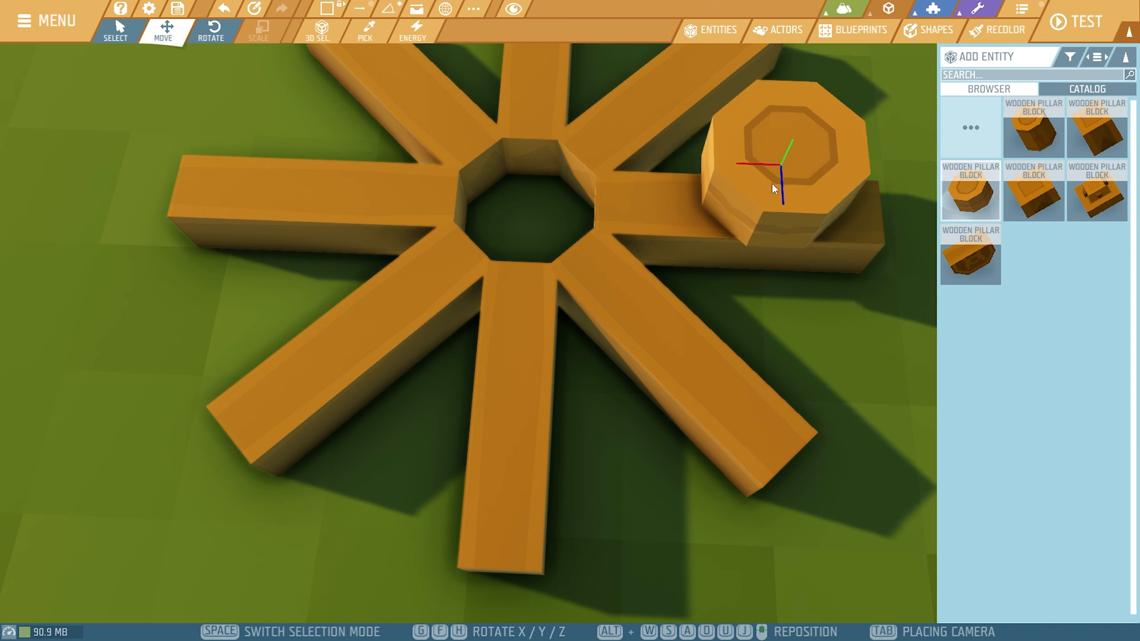
pyautogui.moveTo(772, 183); pyautogui.dragTo(571, 317)
pyautogui.scroll(2, 522, 174)
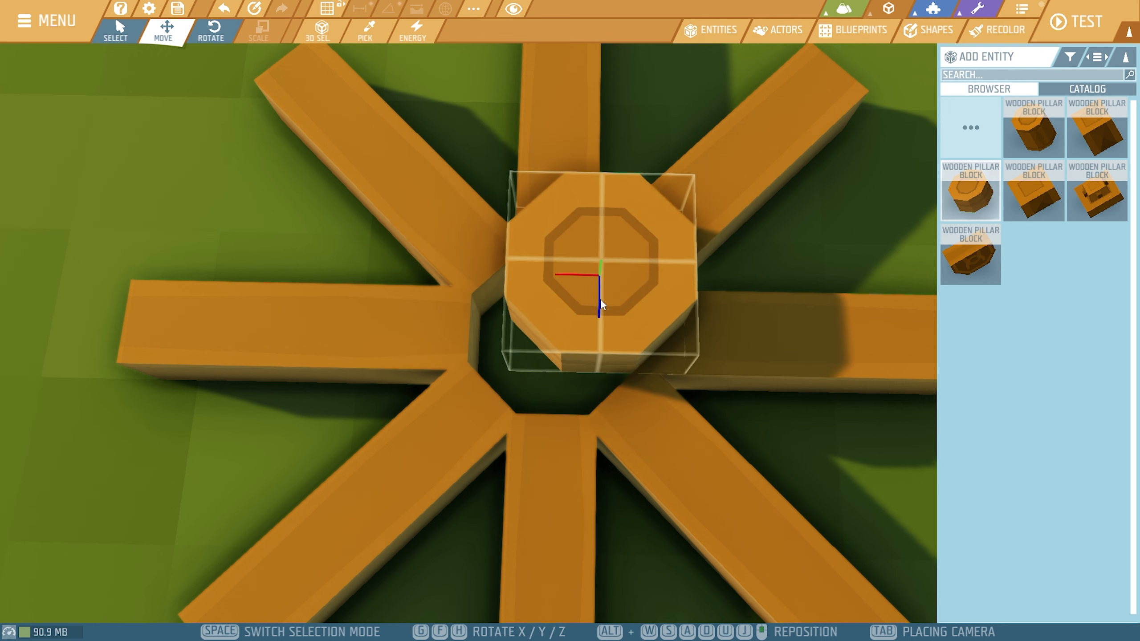
pyautogui.moveTo(600, 299); pyautogui.dragTo(772, 347)
pyautogui.hotkey('ctrl', 'z')
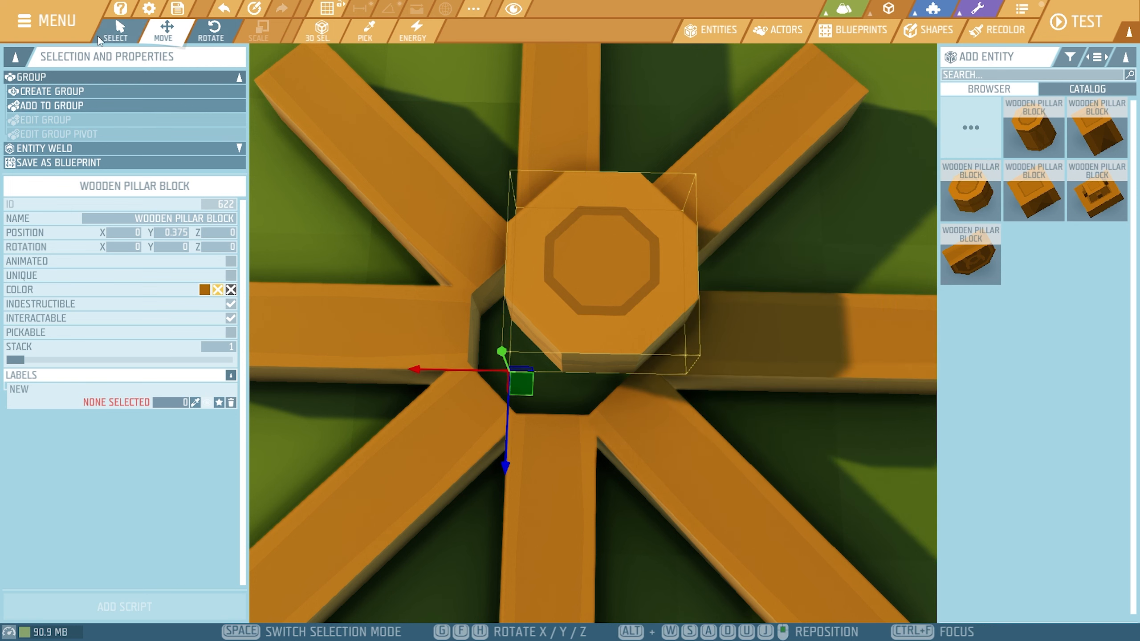
# - Group the pillar block and centre the group's pivot horizontally at X -0.375, Z -0.375
pyautogui.click(74, 91)
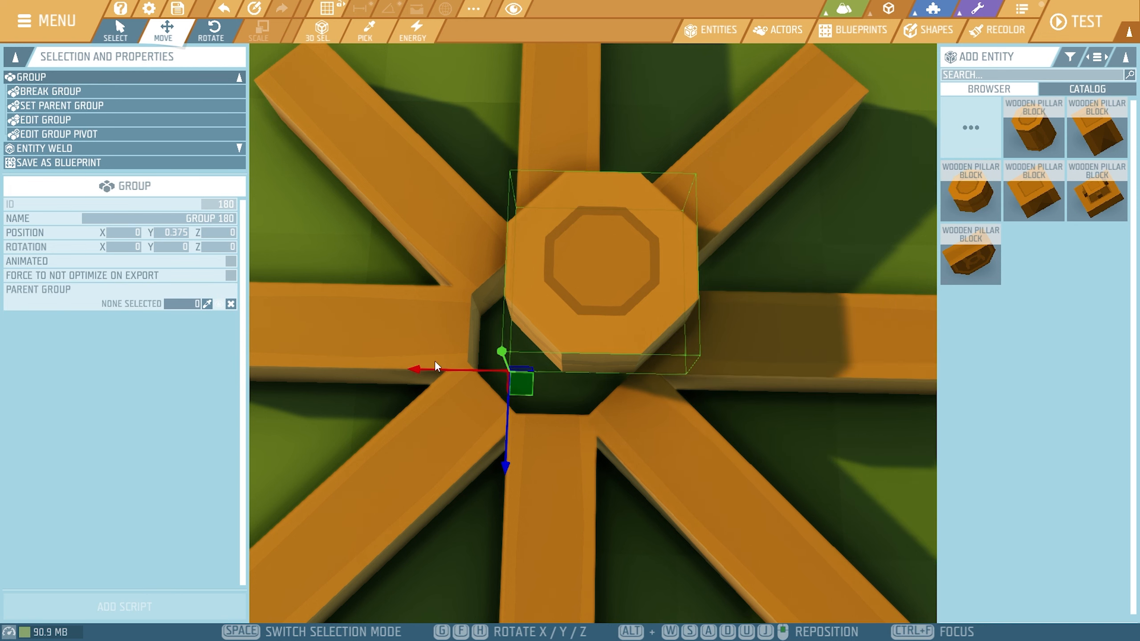
pyautogui.click(30, 134)
pyautogui.moveTo(423, 369); pyautogui.dragTo(485, 382)
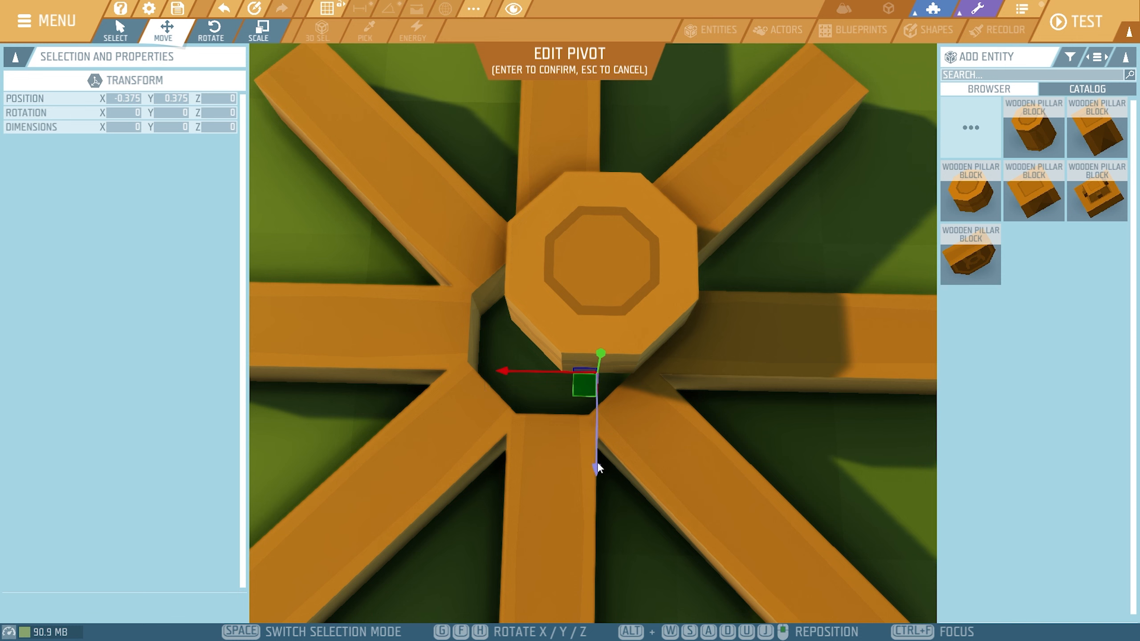
pyautogui.moveTo(524, 375); pyautogui.dragTo(693, 355)
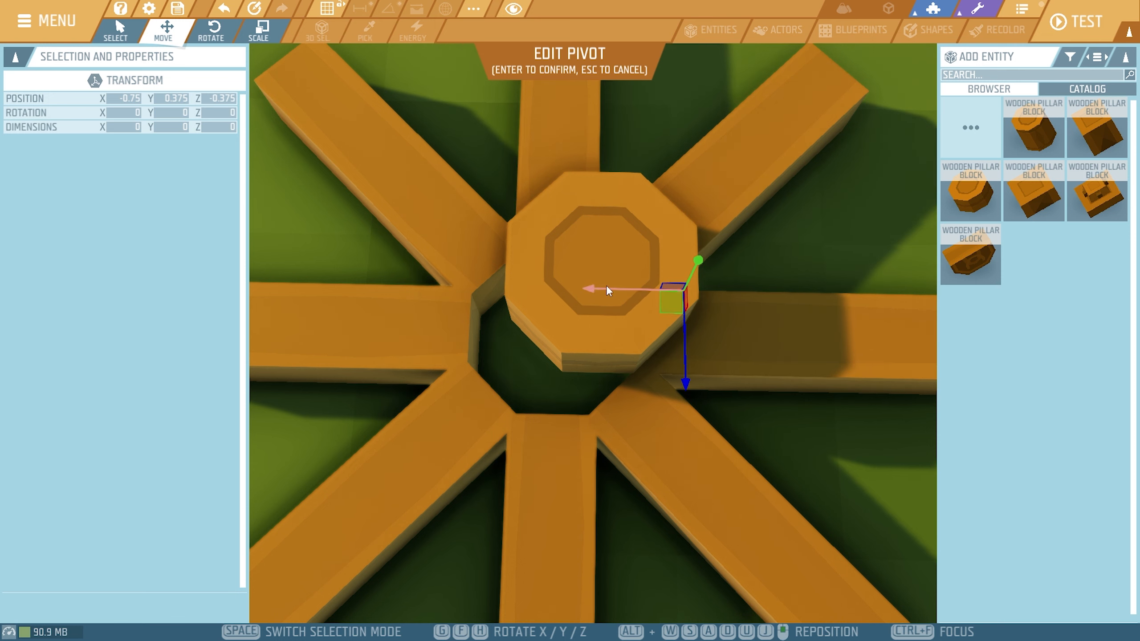
pyautogui.moveTo(605, 290); pyautogui.dragTo(521, 289)
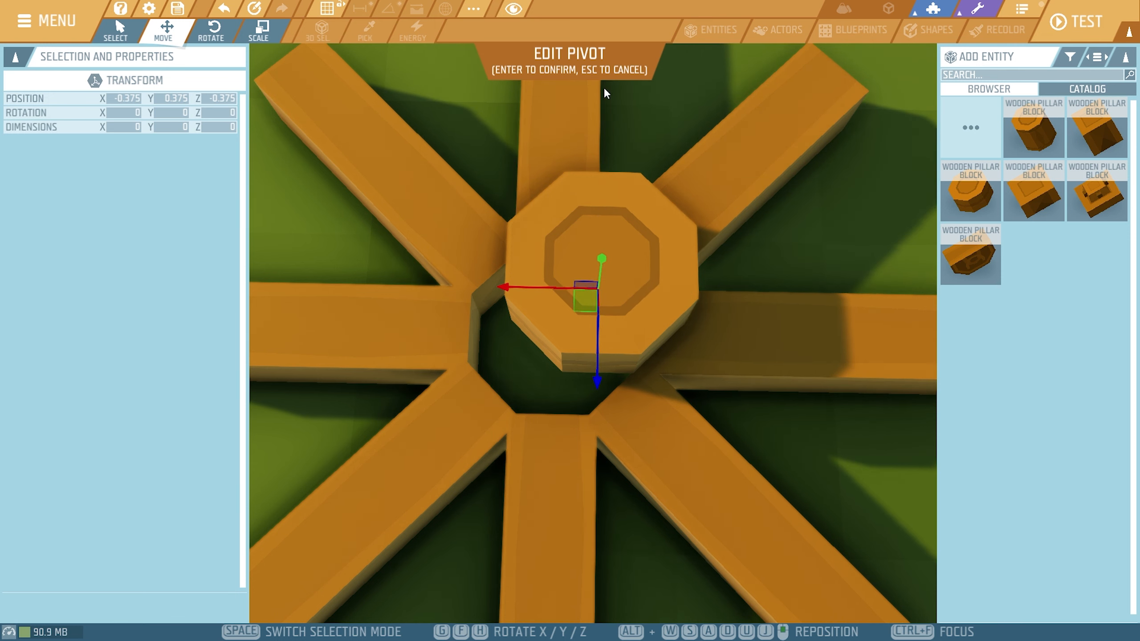
pyautogui.press('Return')
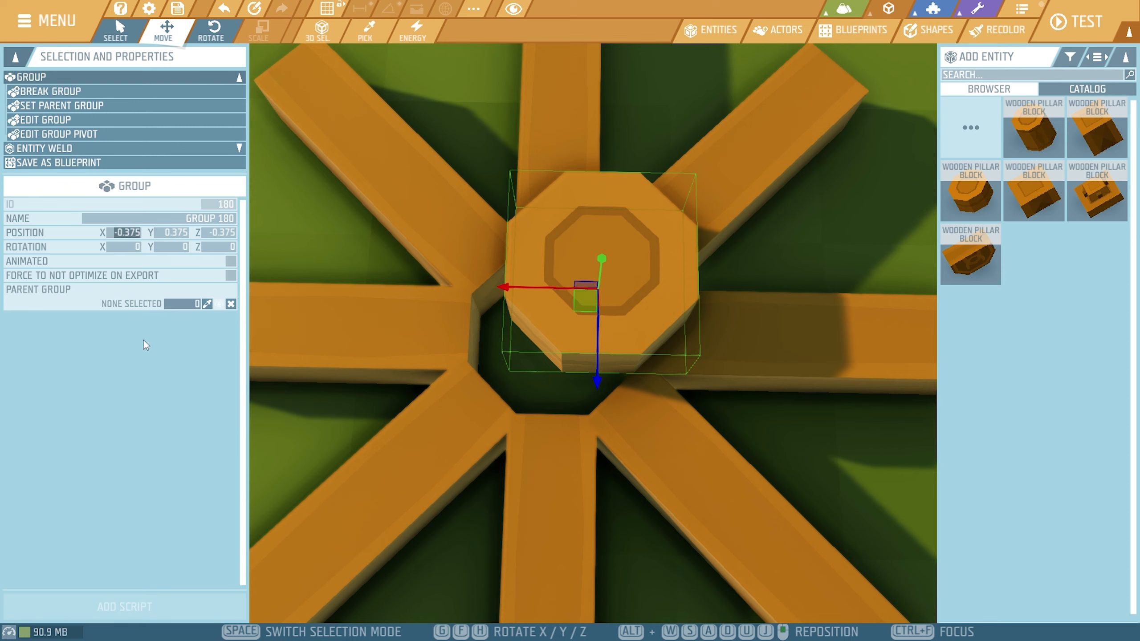
# - Set the pillar group's X and Z positions to -0.1875 to centre it over the octagonal opening
pyautogui.write('-0.1875')
pyautogui.press('Return')
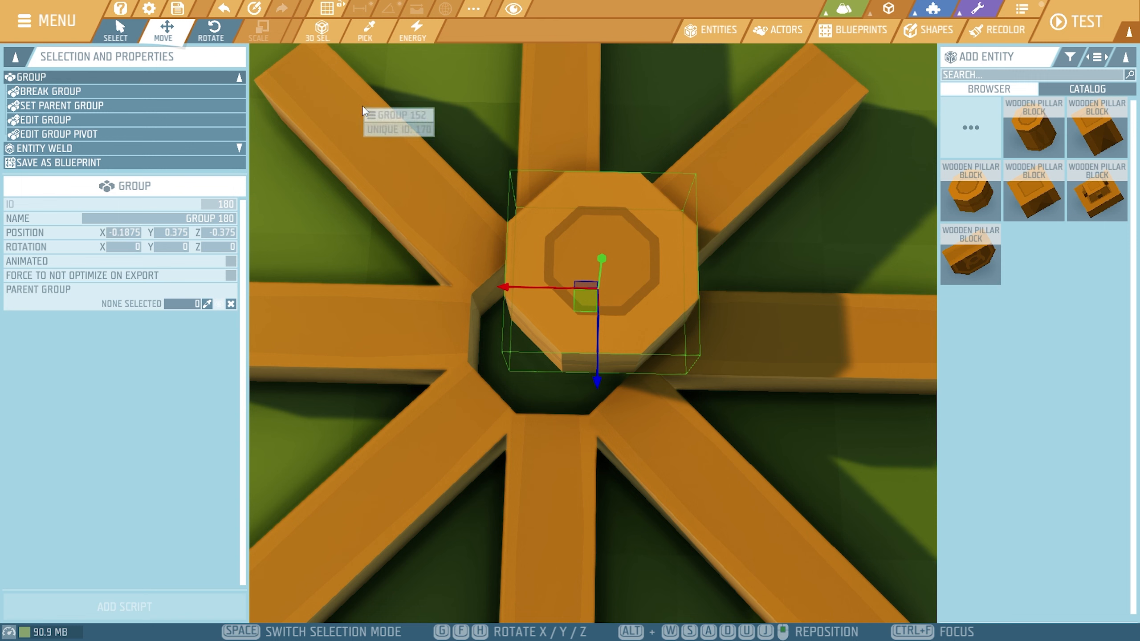
pyautogui.click(227, 233)
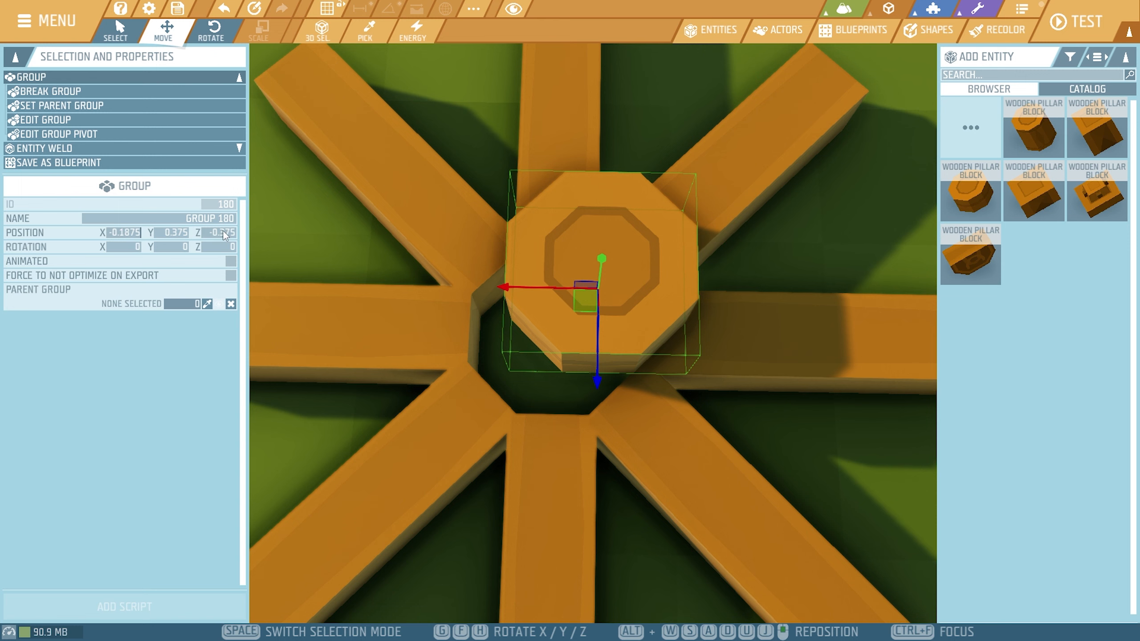
pyautogui.write('-0.1875')
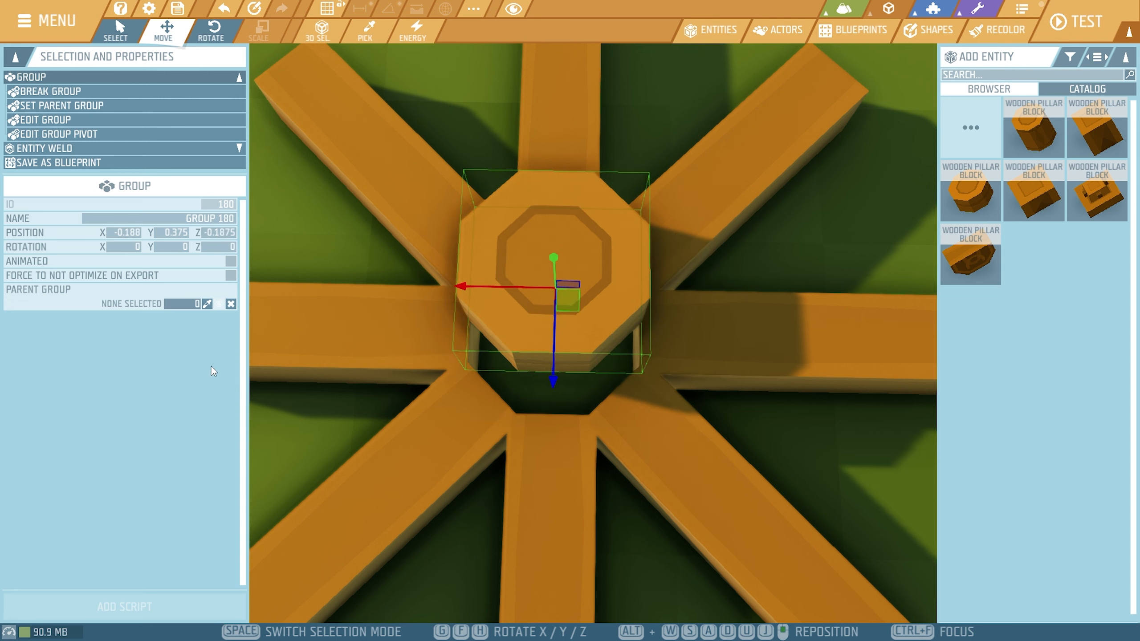
pyautogui.press('Return')
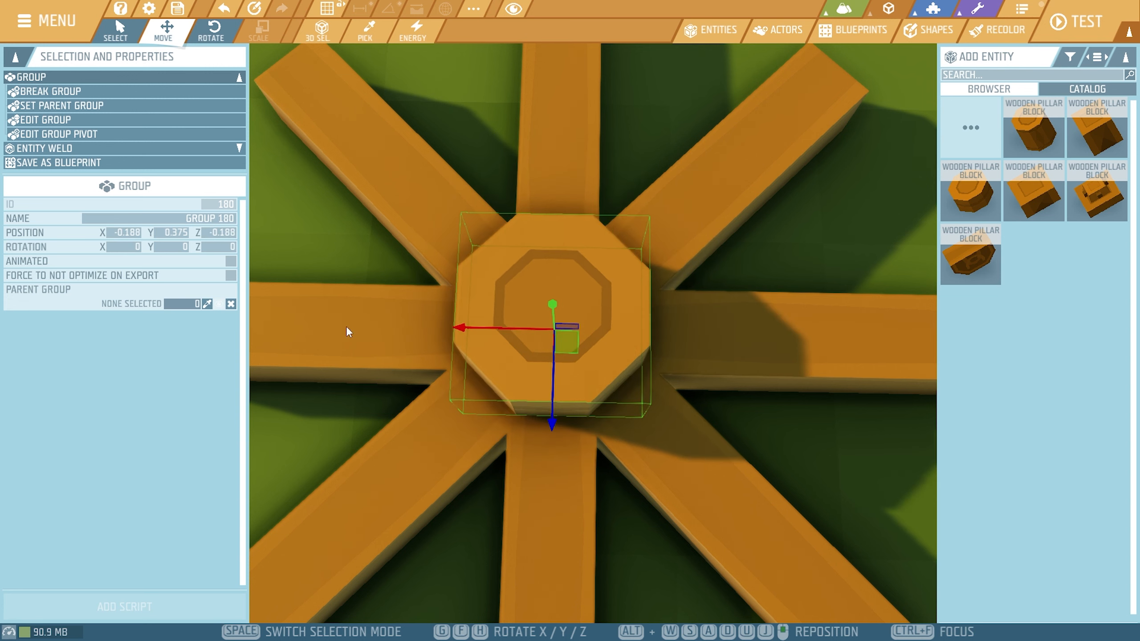
# - Lower the pillar group along the Y axis until its top is level with the spokes, and deselect it
pyautogui.press('d')
pyautogui.moveTo(734, 425); pyautogui.dragTo(705, 419, button='right')
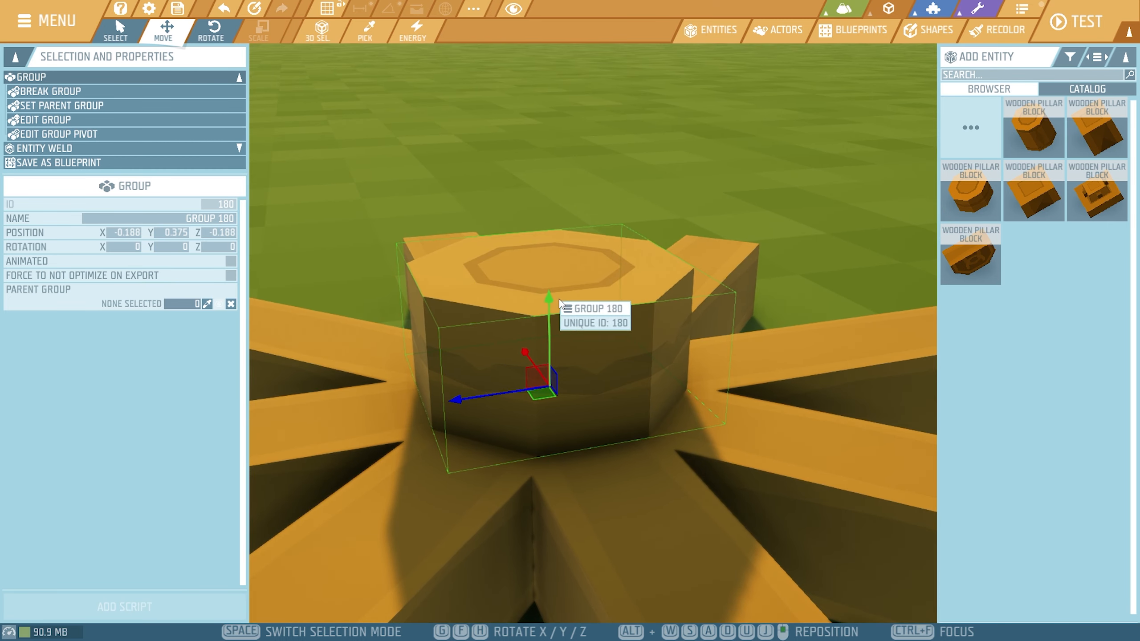
pyautogui.moveTo(551, 308); pyautogui.dragTo(547, 346)
pyautogui.click(576, 258)
pyautogui.moveTo(664, 297); pyautogui.dragTo(675, 370, button='right')
pyautogui.press('s')
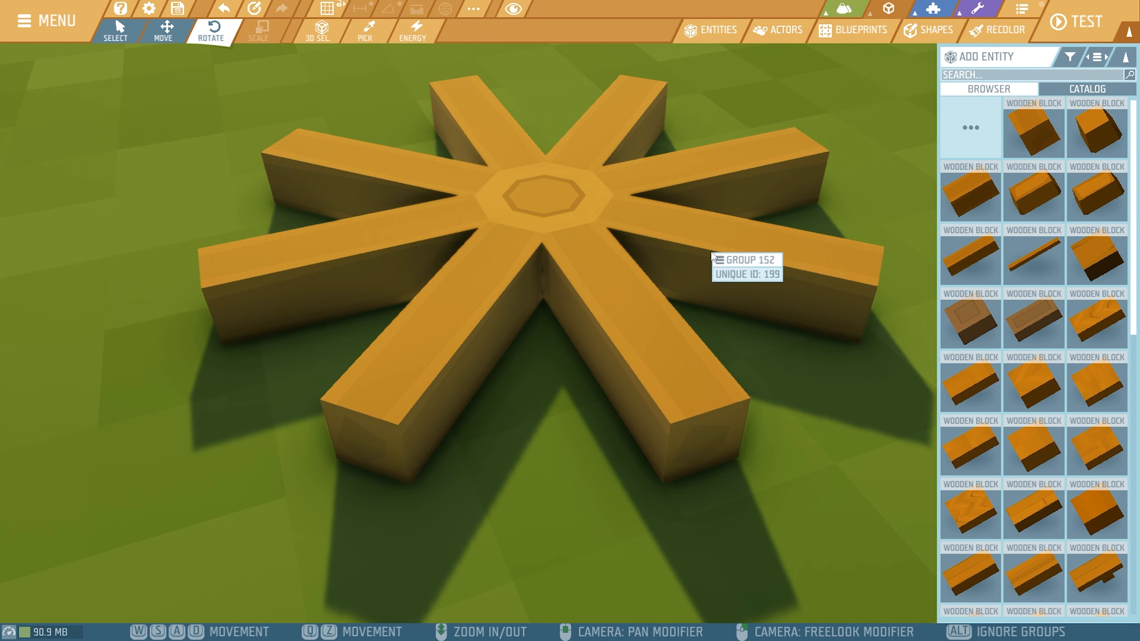
# - Delete six of the spokes, keeping the hub and two adjacent spokes
pyautogui.press('Delete')
pyautogui.press('Delete')
pyautogui.press('Delete')
pyautogui.press('Delete')
pyautogui.press('Delete')
pyautogui.press('Delete')
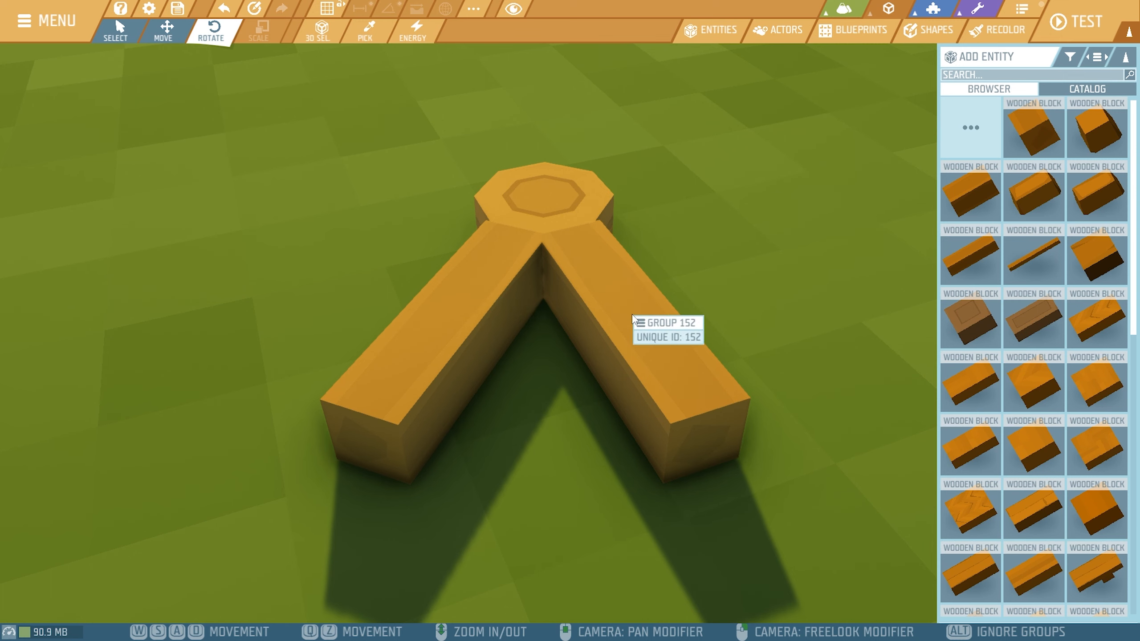
# - Place a short wooden block between the two spokes' outer ends at position -1.875, 0, 0.75
pyautogui.scroll(3, 768, 442)
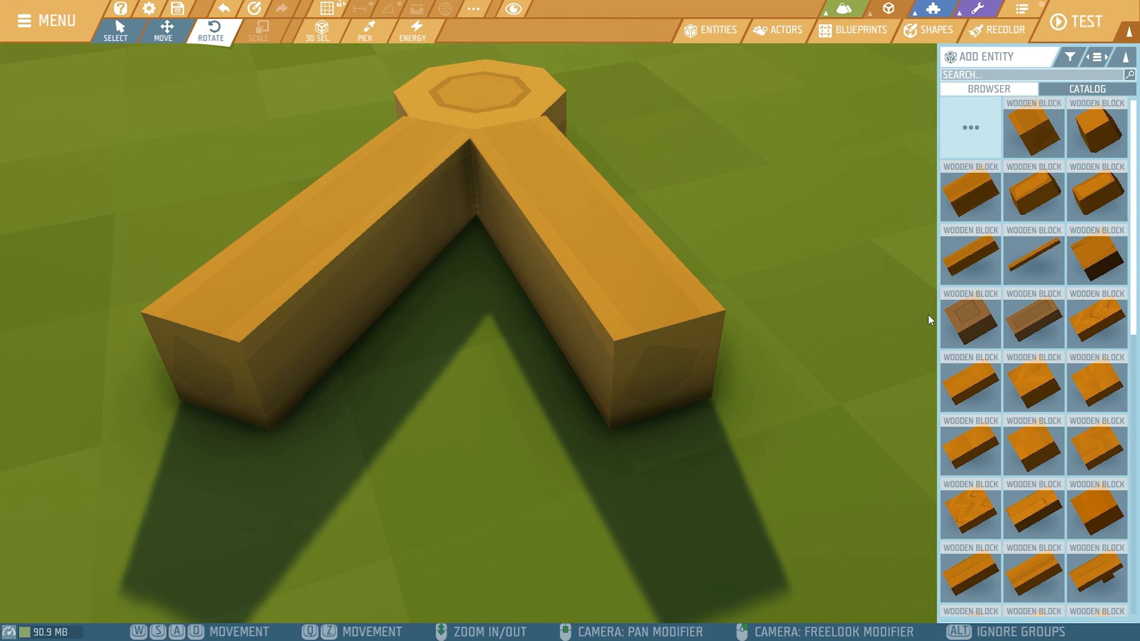
pyautogui.click(965, 259)
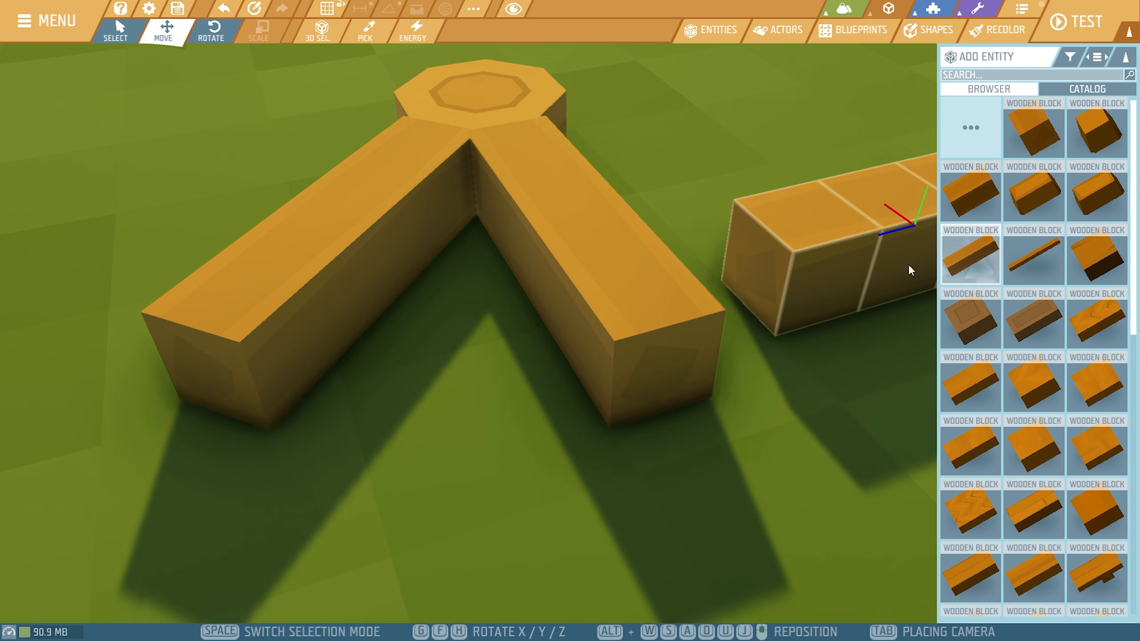
pyautogui.click(974, 218)
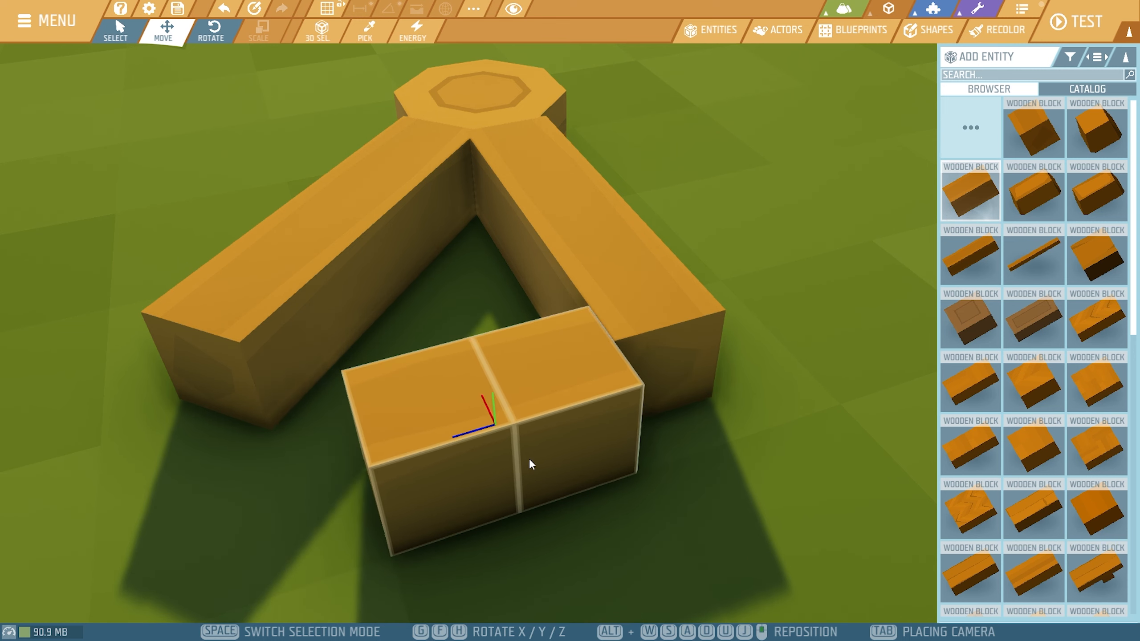
pyautogui.click(577, 452)
# - Rotate the short block 180° about Y and move it along Z to 0, against the original spoke's side
pyautogui.press('e')
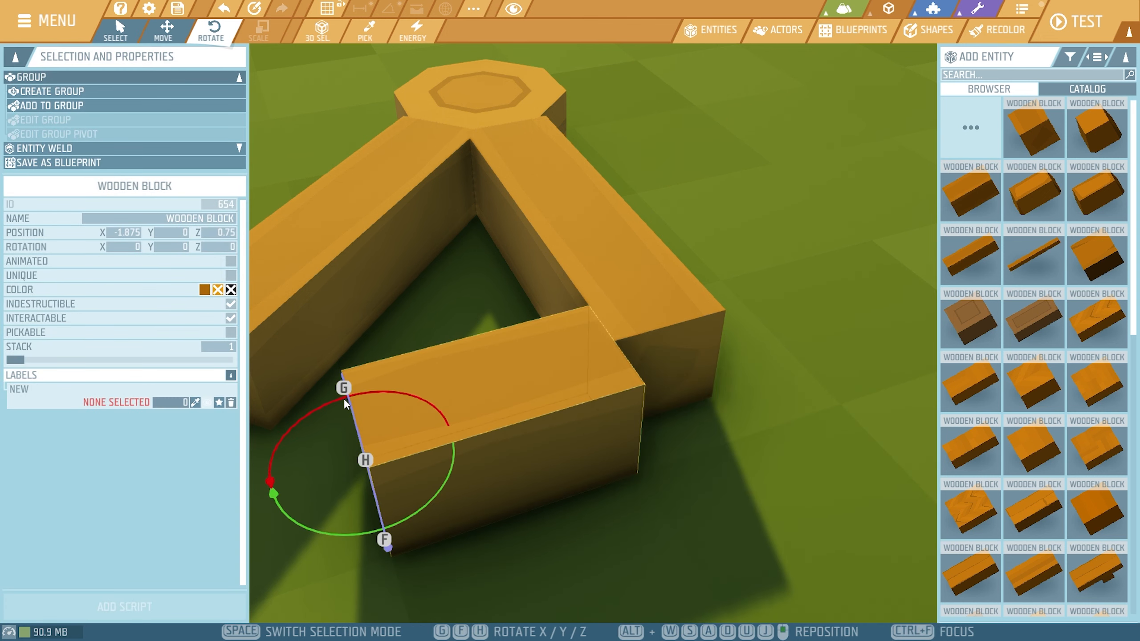
pyautogui.press('a')
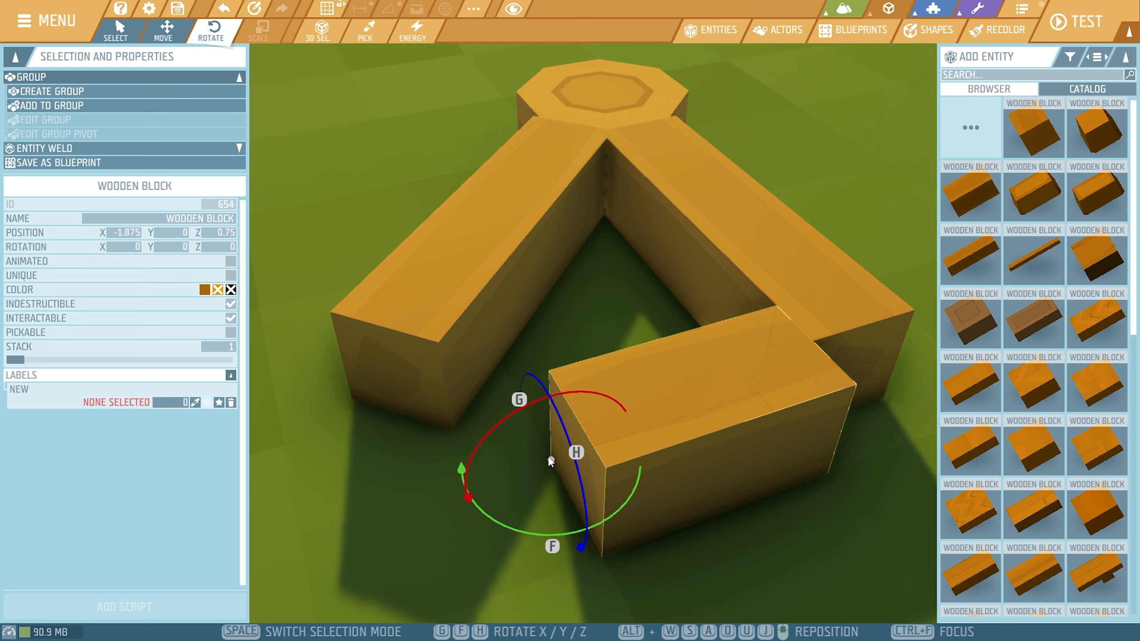
pyautogui.moveTo(637, 475); pyautogui.dragTo(368, 341)
pyautogui.press('space')
pyautogui.press('space')
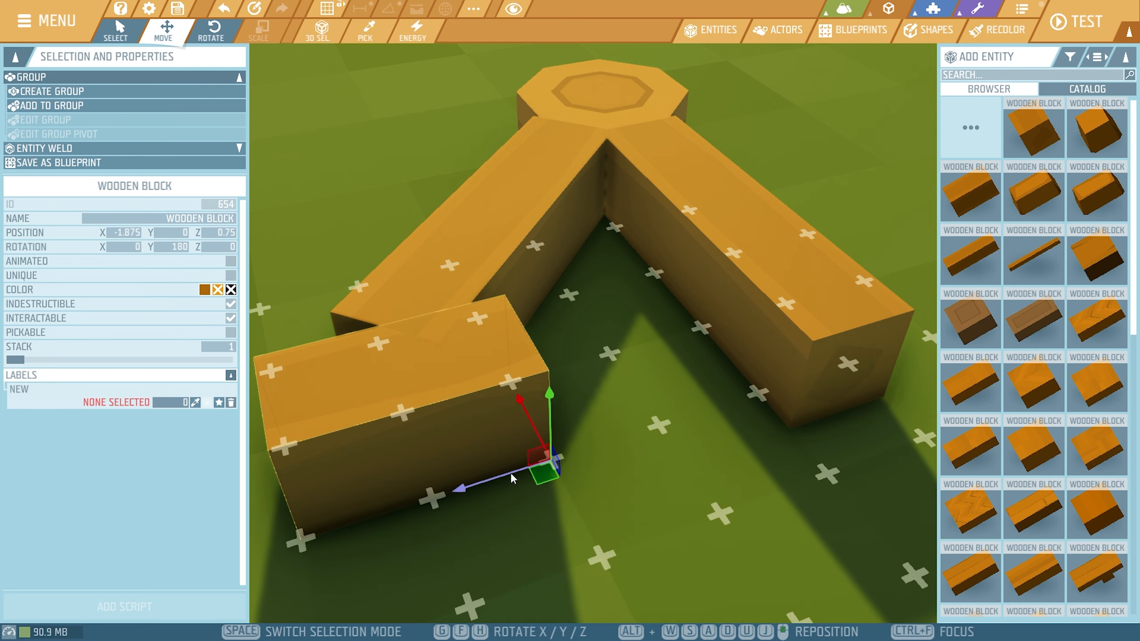
pyautogui.moveTo(510, 472); pyautogui.dragTo(698, 385)
# - Slide the short block outward along X to -2.051 with the move step off
pyautogui.hotkey('ctrl', 'f')
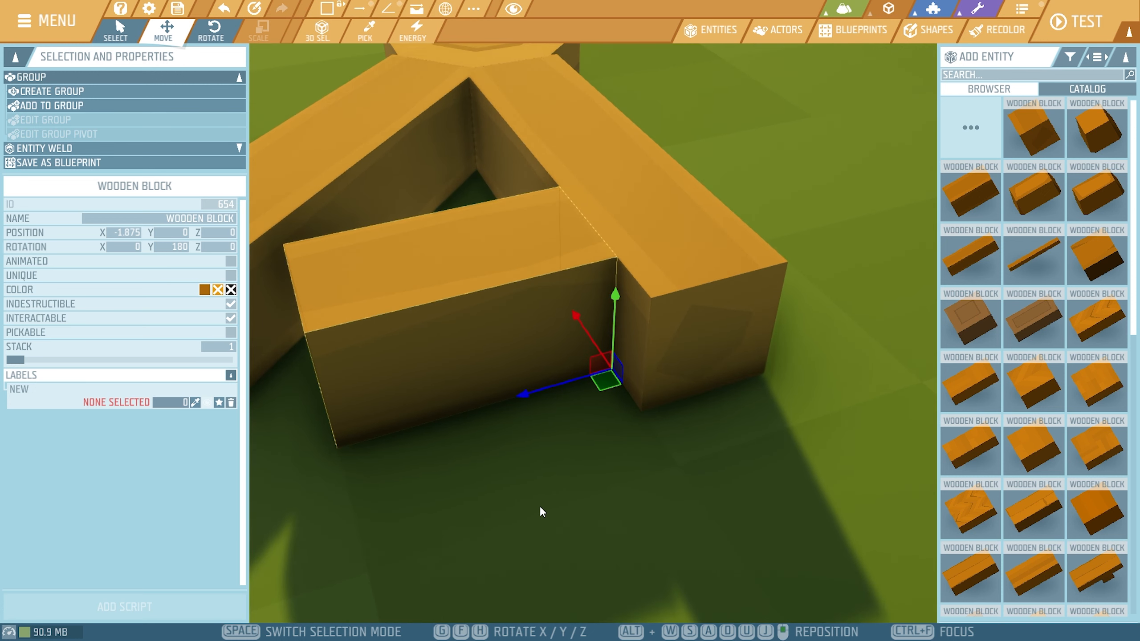
pyautogui.press('w')
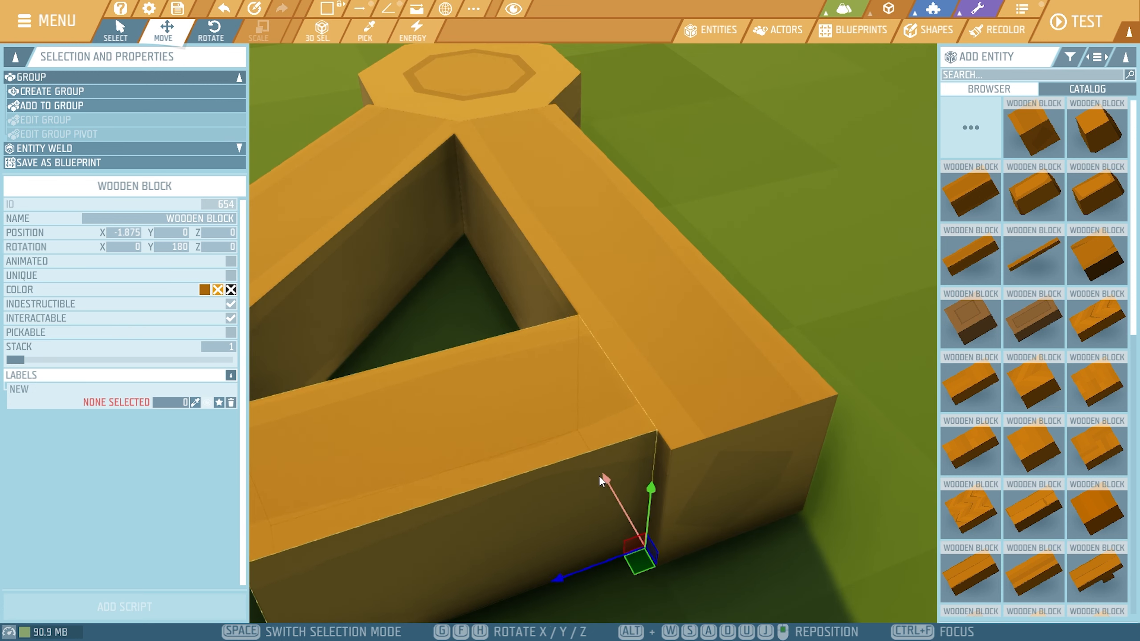
pyautogui.moveTo(601, 477); pyautogui.dragTo(606, 494)
pyautogui.press('s')
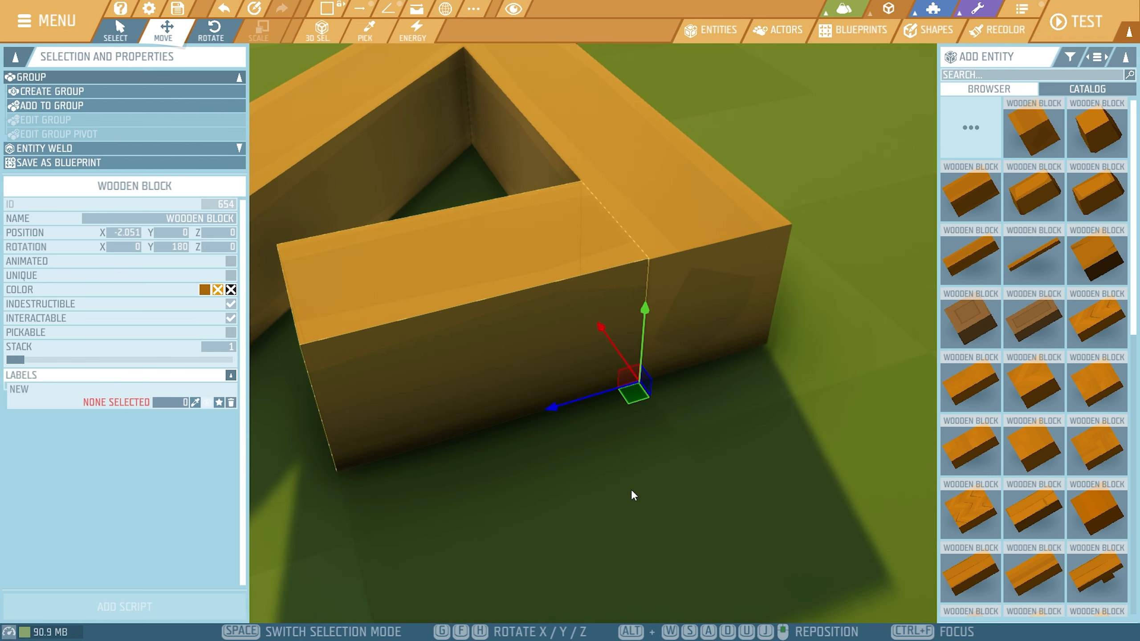
# - Fine-tune the short block's X position to -2.054 so its outer face lines up with the spoke's end, and deselect it
pyautogui.scroll(3, 634, 495)
pyautogui.scroll(-3, 633, 495)
pyautogui.moveTo(802, 468); pyautogui.dragTo(593, 440, button='right')
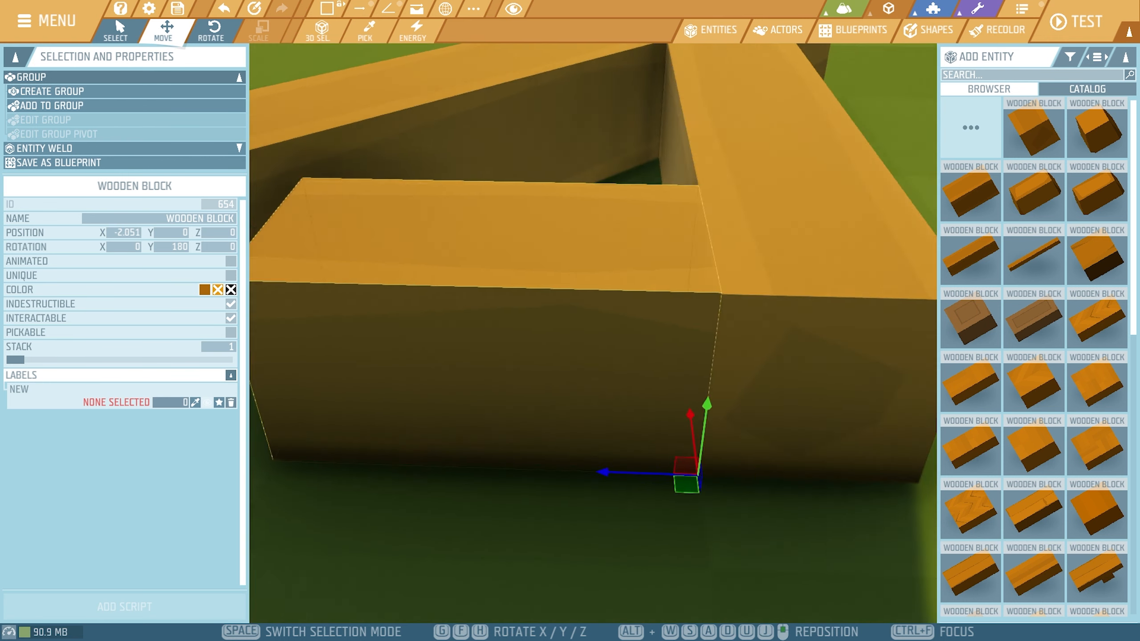
pyautogui.press('d')
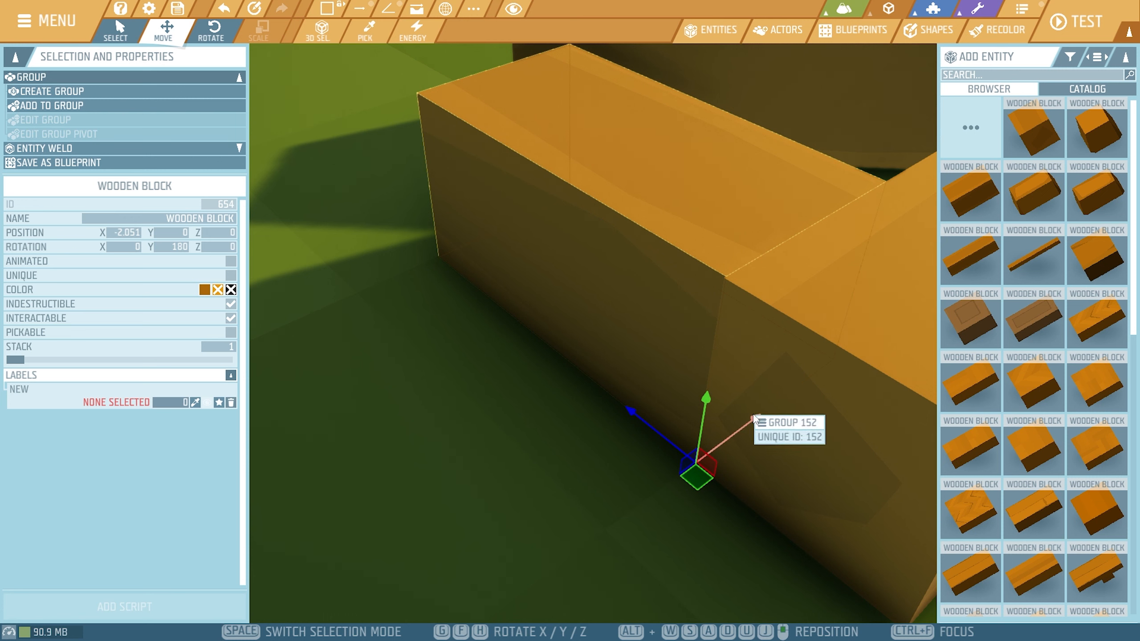
pyautogui.moveTo(753, 415); pyautogui.dragTo(754, 420)
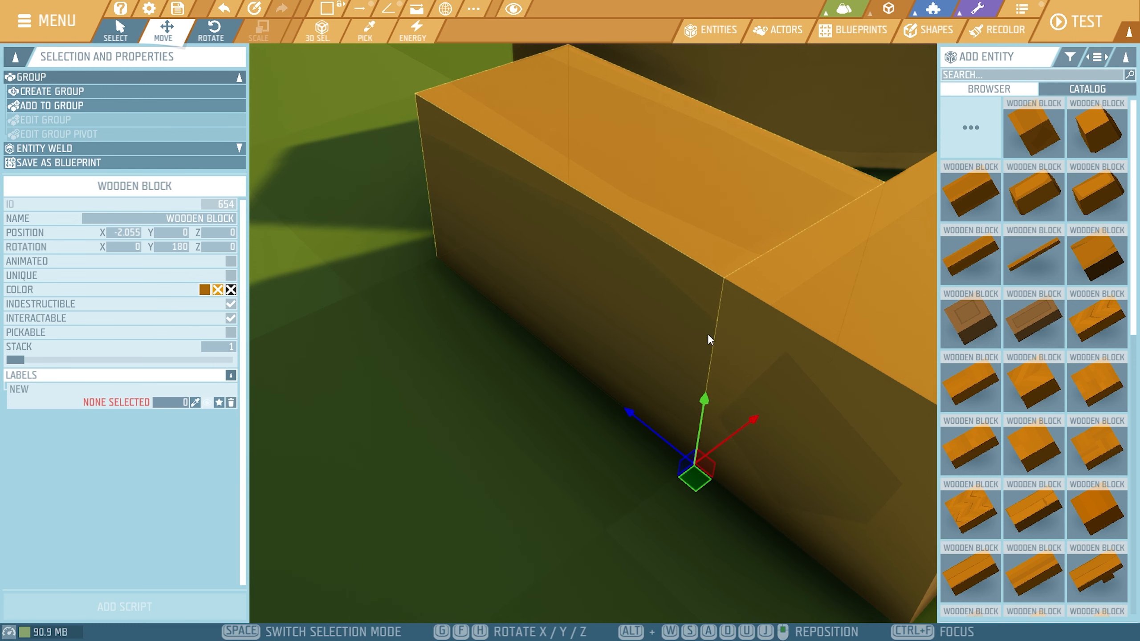
pyautogui.moveTo(756, 421); pyautogui.dragTo(755, 421)
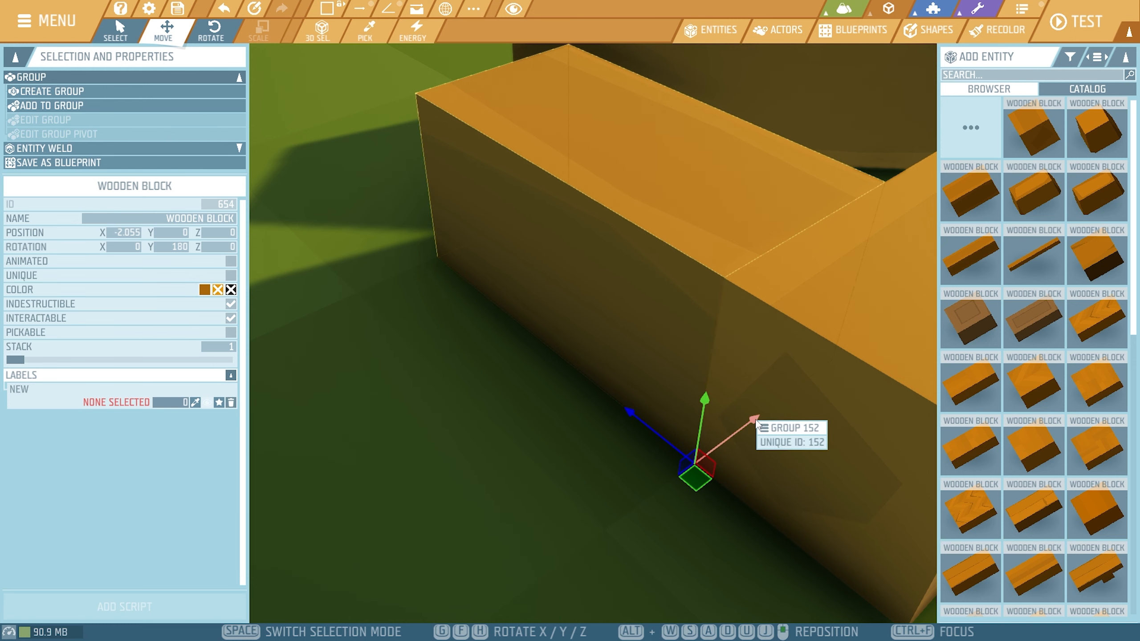
pyautogui.moveTo(629, 420); pyautogui.dragTo(684, 365, button='right')
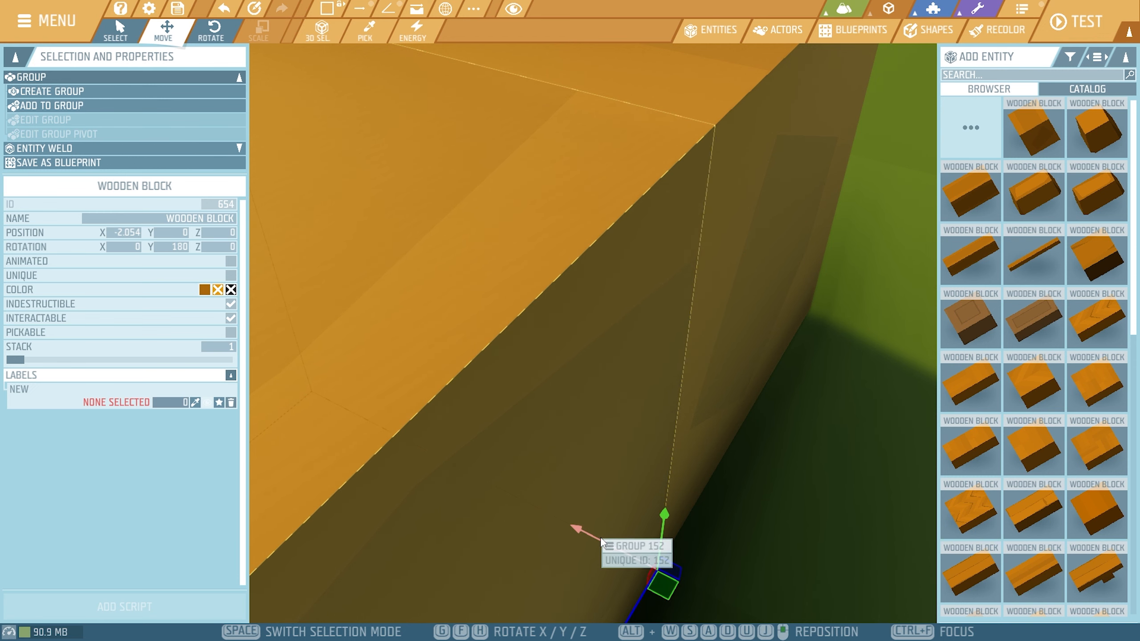
pyautogui.press('Escape')
pyautogui.scroll(-8, 720, 504)
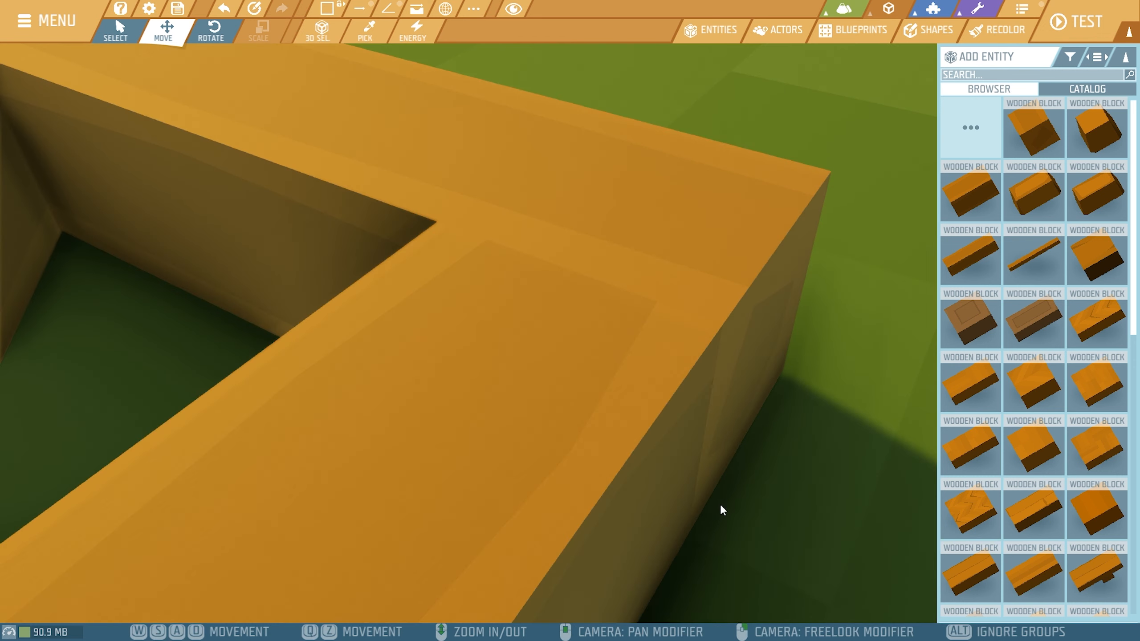
pyautogui.moveTo(708, 508); pyautogui.dragTo(543, 566, button='right')
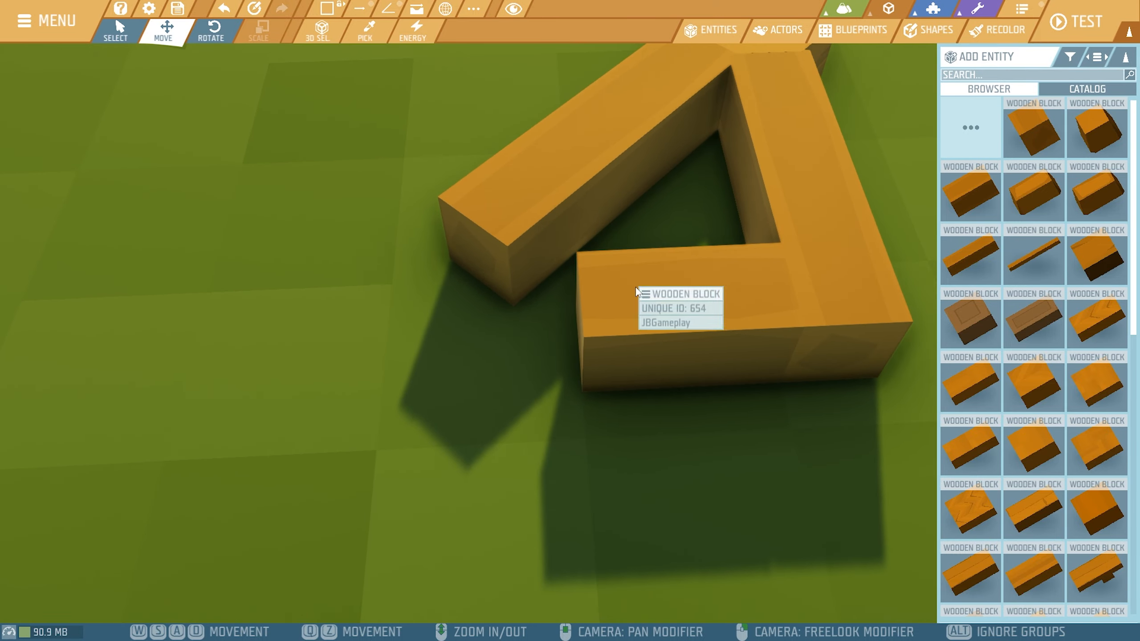
pyautogui.scroll(2, 572, 357)
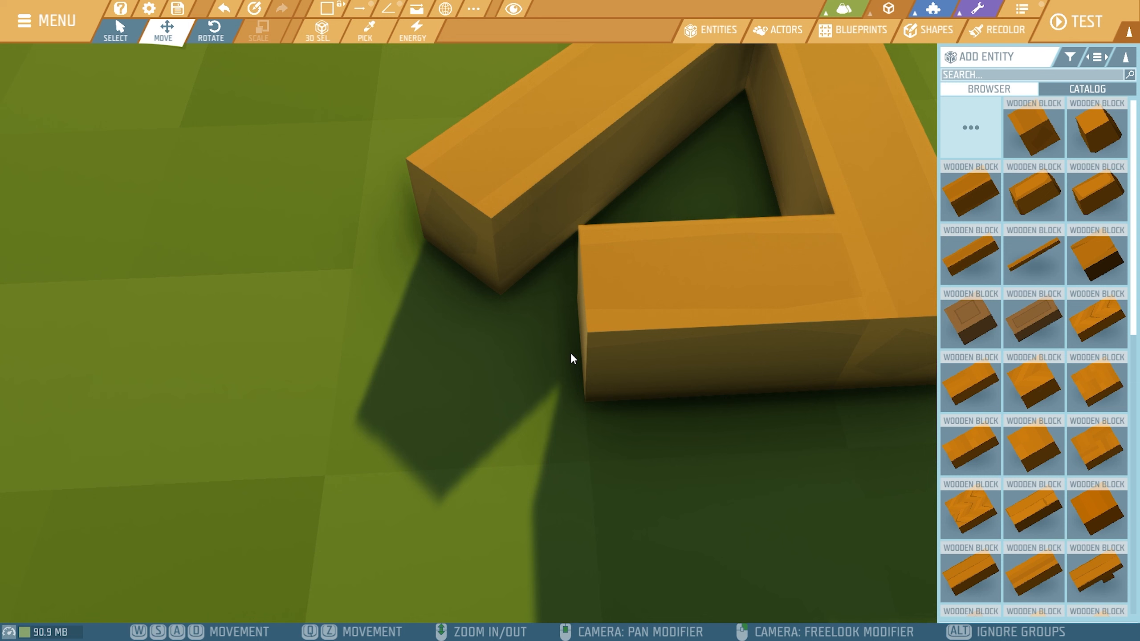
# - Turn the move step back on and place a second short block end to end with the first, at -2.056, 0, 0.75
pyautogui.click(700, 318)
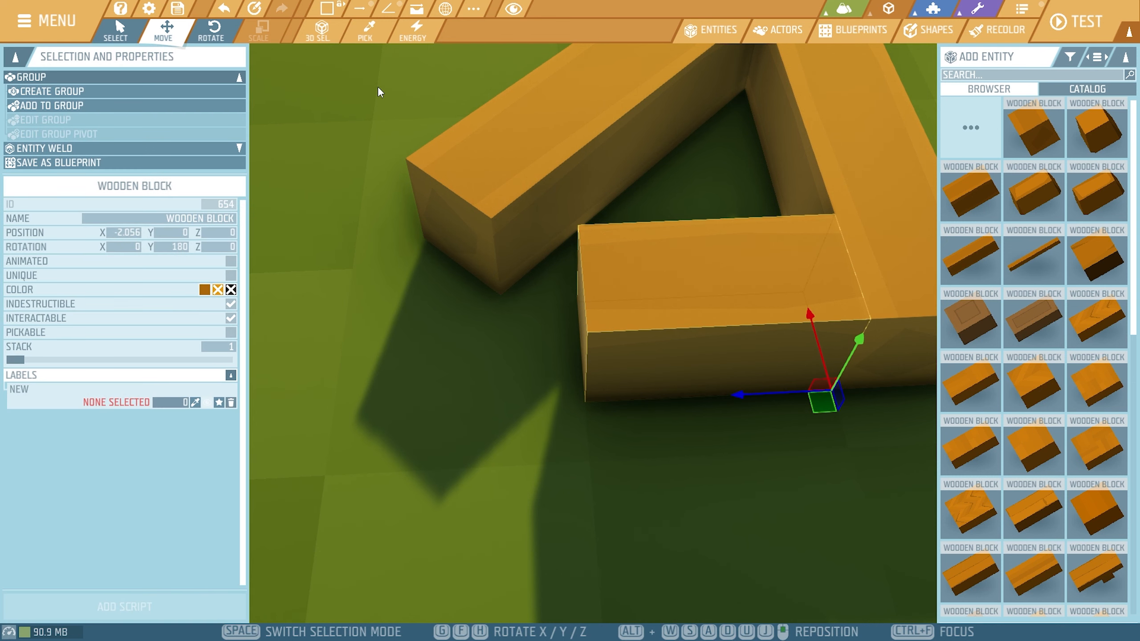
pyautogui.click(362, 16)
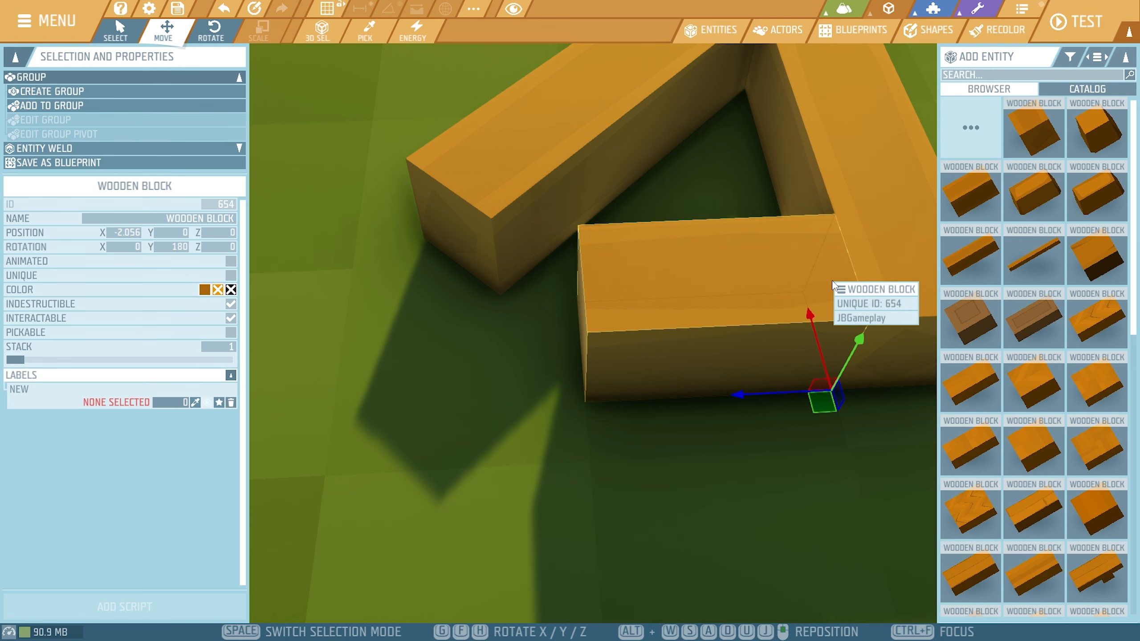
pyautogui.moveTo(802, 298); pyautogui.dragTo(673, 269, button='right')
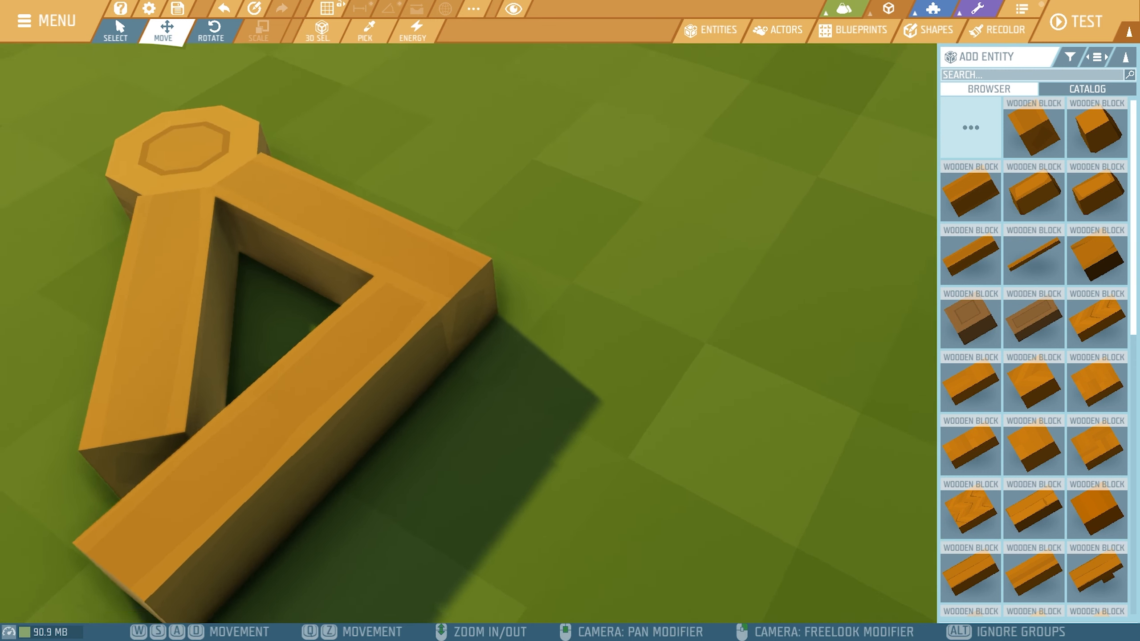
pyautogui.scroll(3, 570, 392)
pyautogui.press('a')
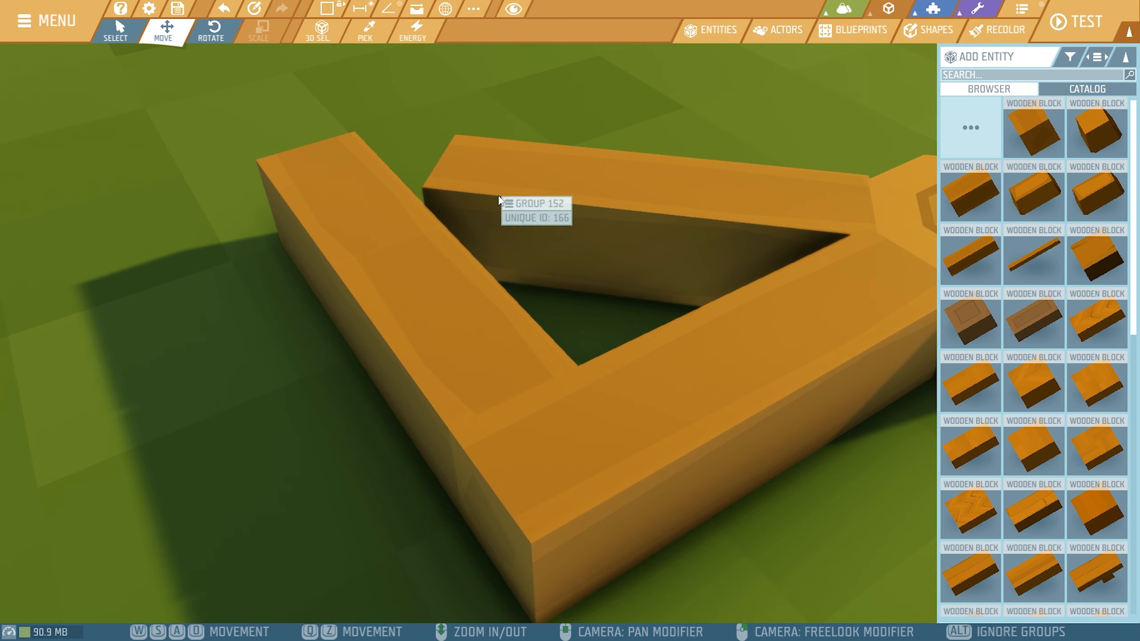
pyautogui.moveTo(500, 198); pyautogui.dragTo(529, 427, button='middle')
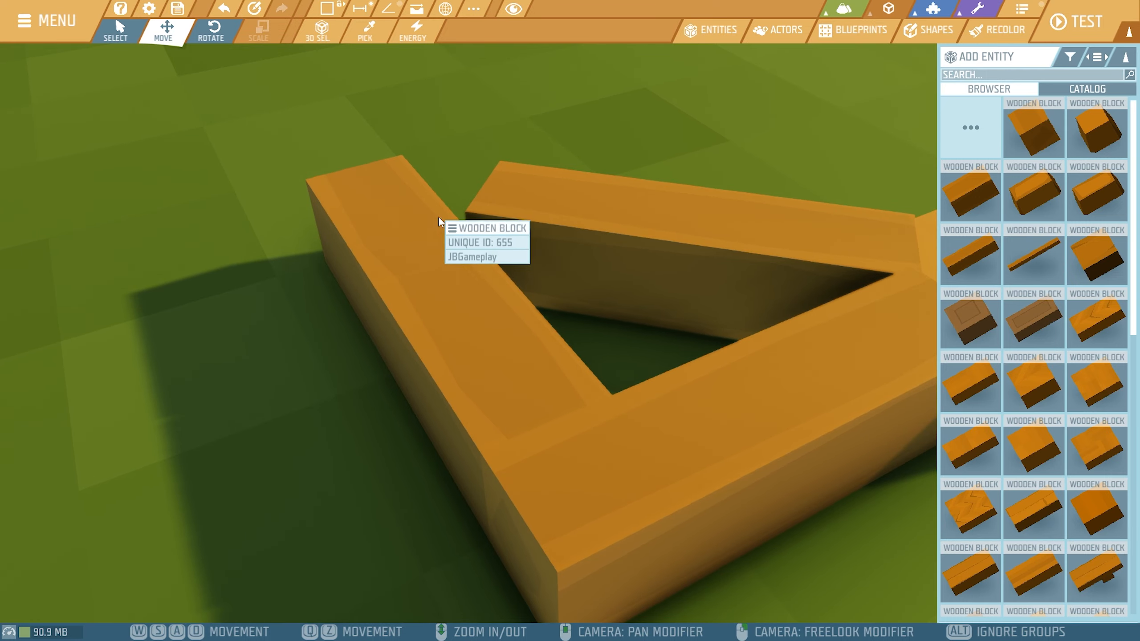
# - Select both short blocks and rotate them together about Y to 202.57° with rotation snapping off, towards the second spoke's outer corner
pyautogui.click(402, 198)
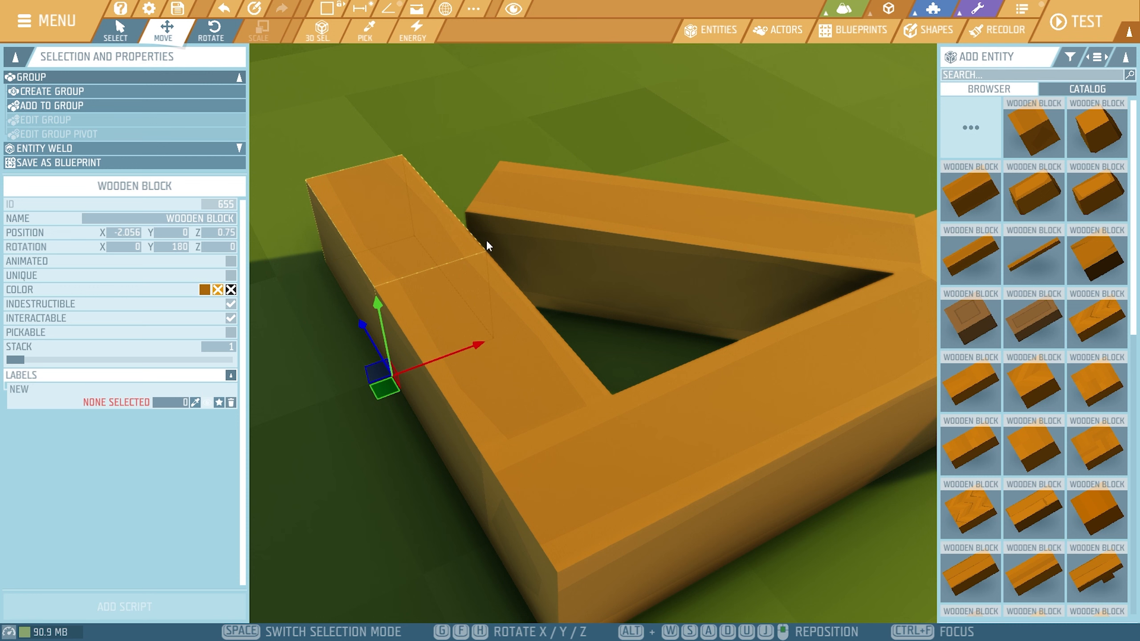
pyautogui.keyDown('shift'); pyautogui.click(524, 332); pyautogui.keyUp('shift')
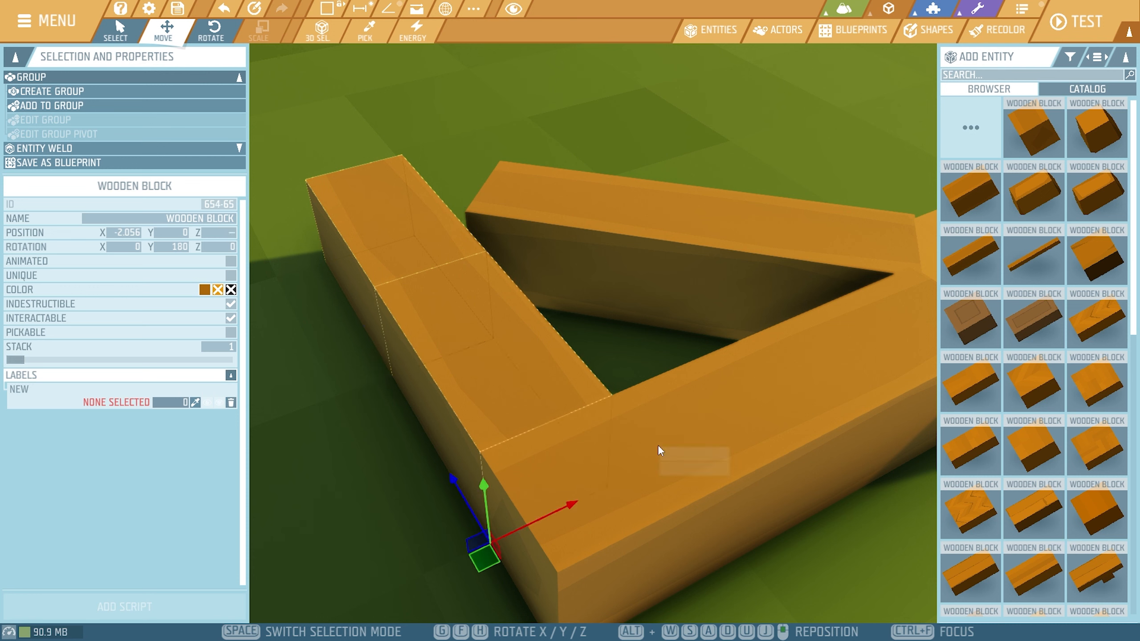
pyautogui.press('e')
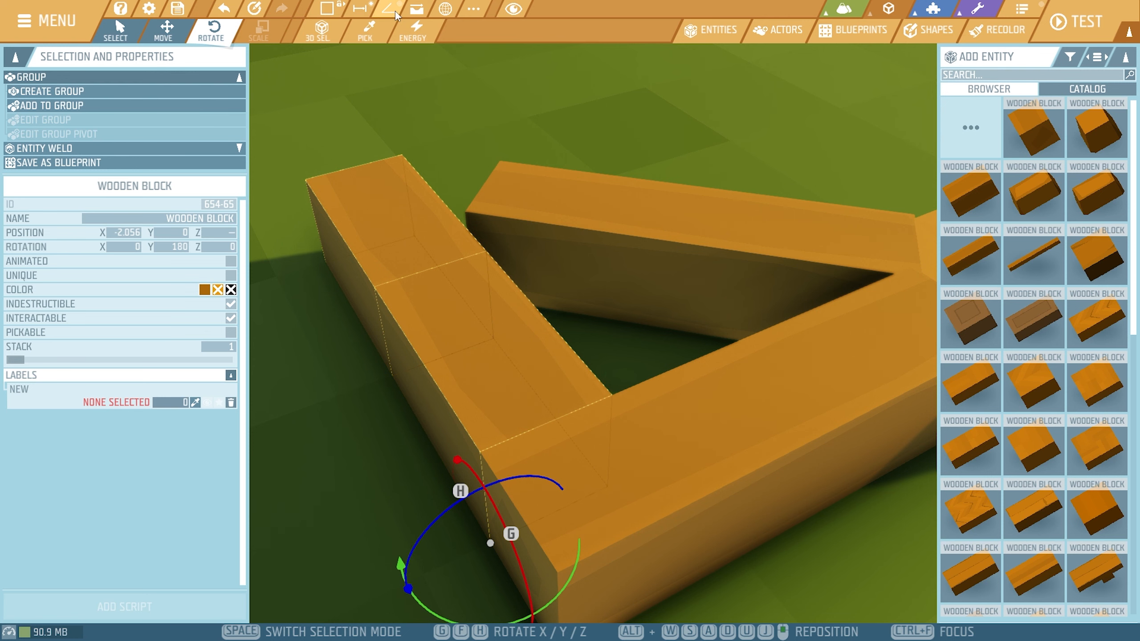
pyautogui.moveTo(684, 515); pyautogui.dragTo(677, 518, button='right')
pyautogui.moveTo(632, 503); pyautogui.dragTo(601, 522)
# - Examine from close range how the rotated blocks line up with the second spoke's outer corner, and deselect them
pyautogui.press('a')
pyautogui.moveTo(483, 361); pyautogui.dragTo(592, 346, button='right')
pyautogui.press('w')
pyautogui.press('s')
pyautogui.press('w')
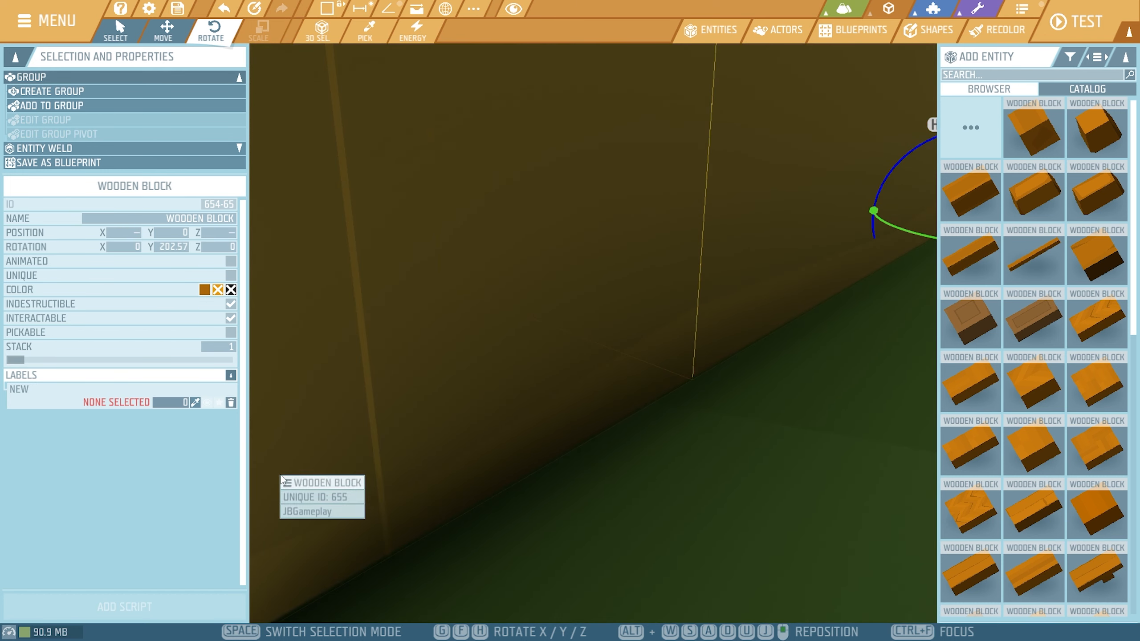
pyautogui.moveTo(502, 487); pyautogui.dragTo(520, 509, button='right')
pyautogui.press('s')
pyautogui.press('d')
pyautogui.press('w')
pyautogui.press('a')
pyautogui.press('w')
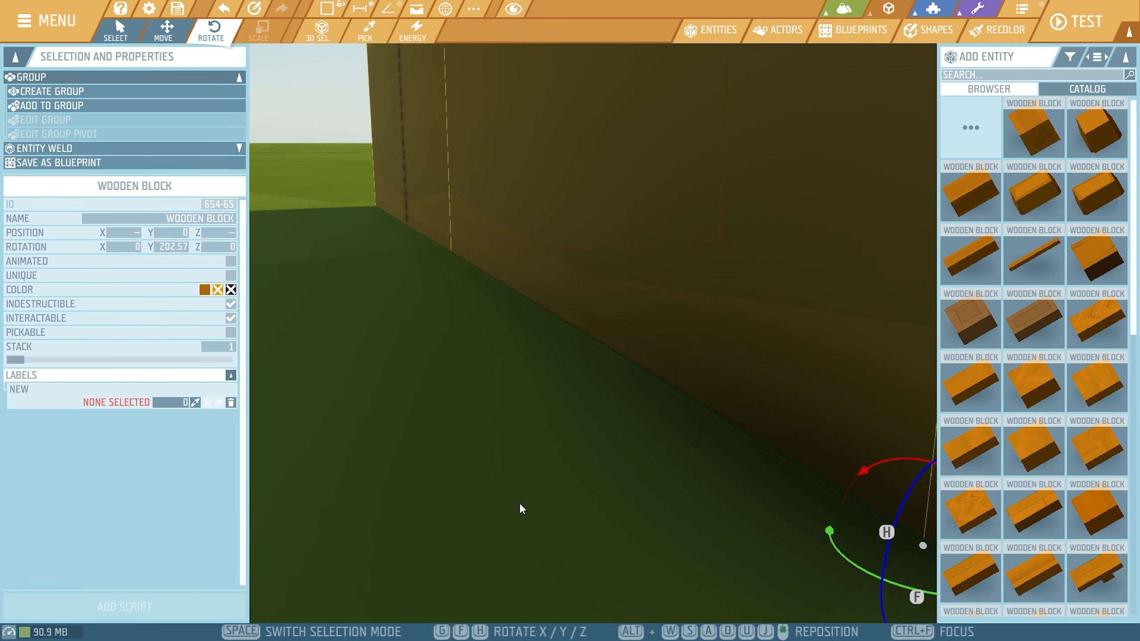
pyautogui.click(846, 561)
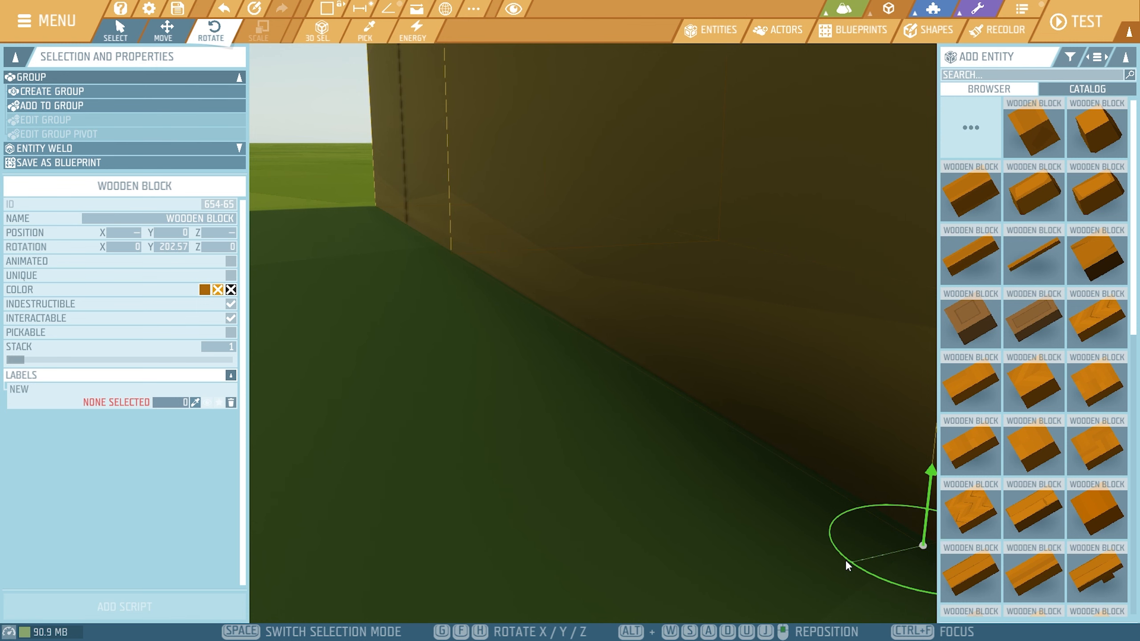
pyautogui.click(846, 559)
pyautogui.hotkey('ctrl', 'f')
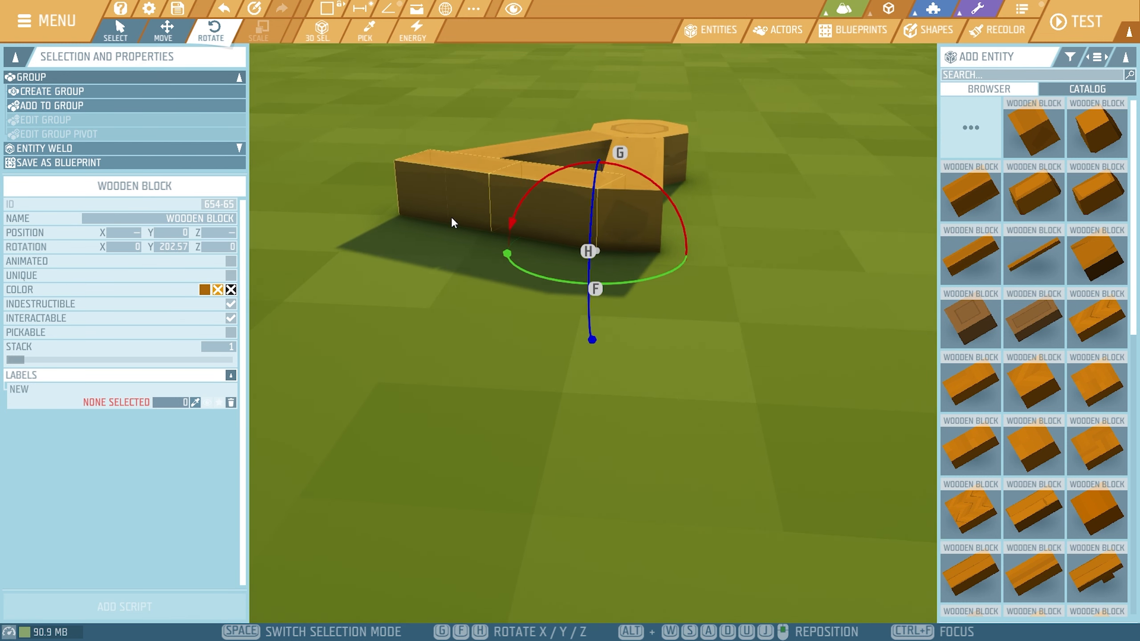
pyautogui.moveTo(523, 411); pyautogui.dragTo(516, 449, button='right')
pyautogui.press('w')
pyautogui.press('s')
pyautogui.click(526, 417)
pyautogui.press('s')
pyautogui.press('w')
pyautogui.press('w')
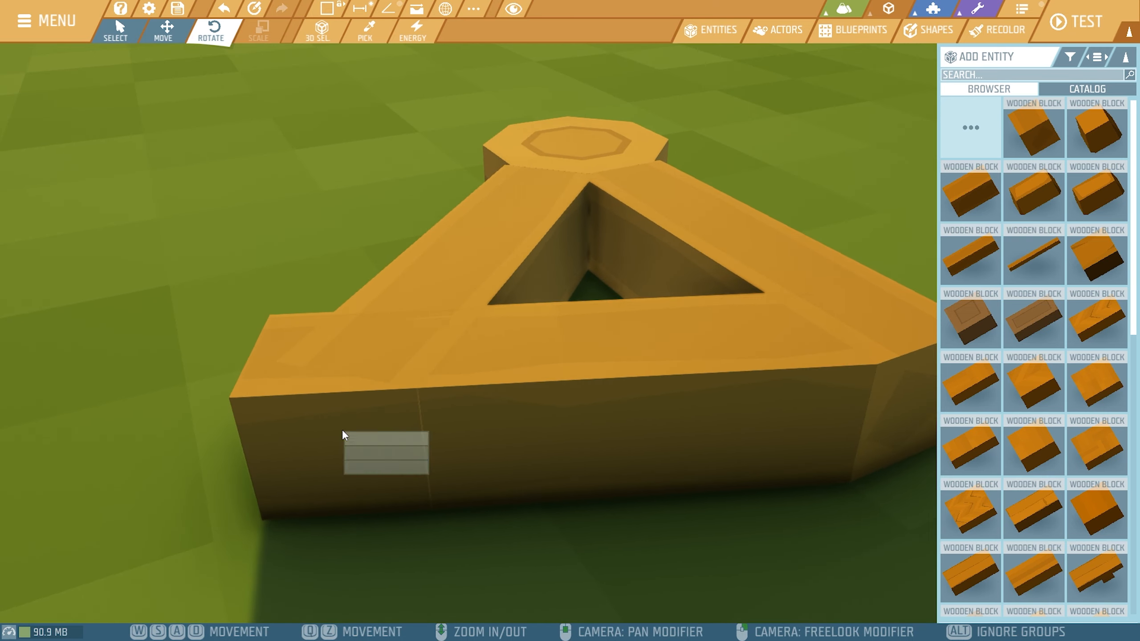
# - Slide the protruding short block inward along its local Z axis to -1.929, 0, 0.305, using local axes and no move step at the end
pyautogui.click(342, 431)
pyautogui.moveTo(737, 520); pyautogui.dragTo(691, 580, button='right')
pyautogui.press('s')
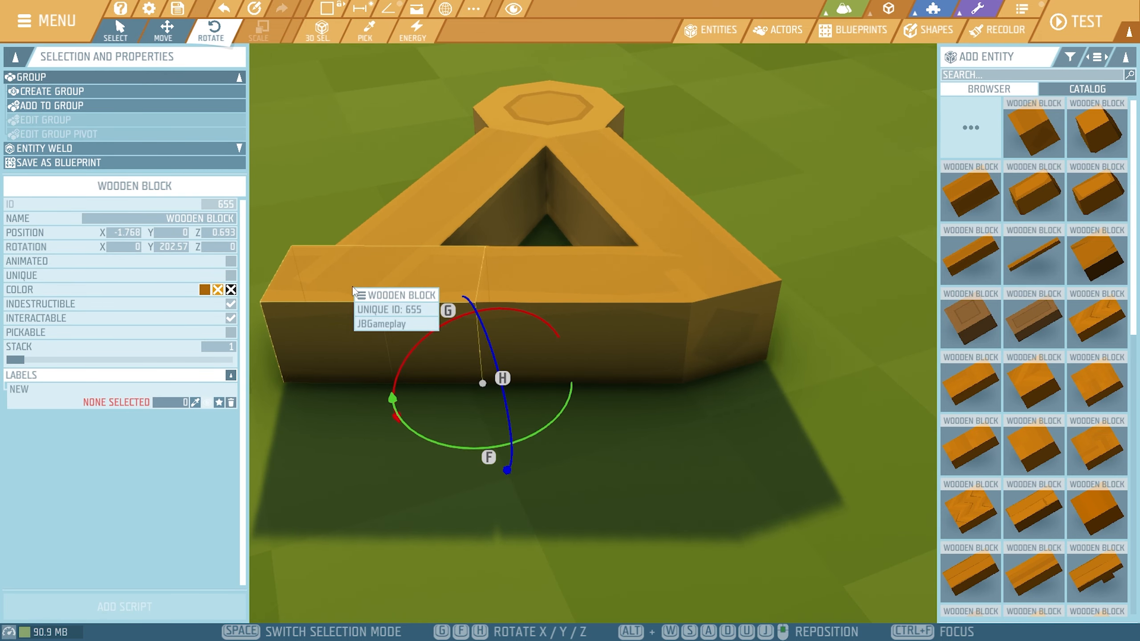
pyautogui.press('w')
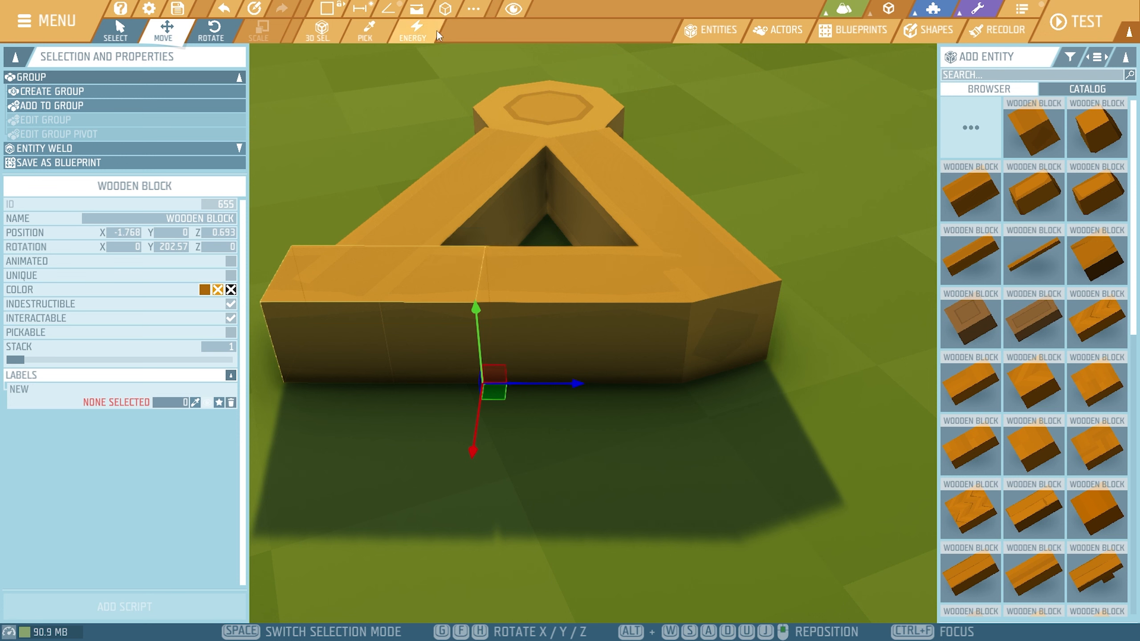
pyautogui.click(448, 15)
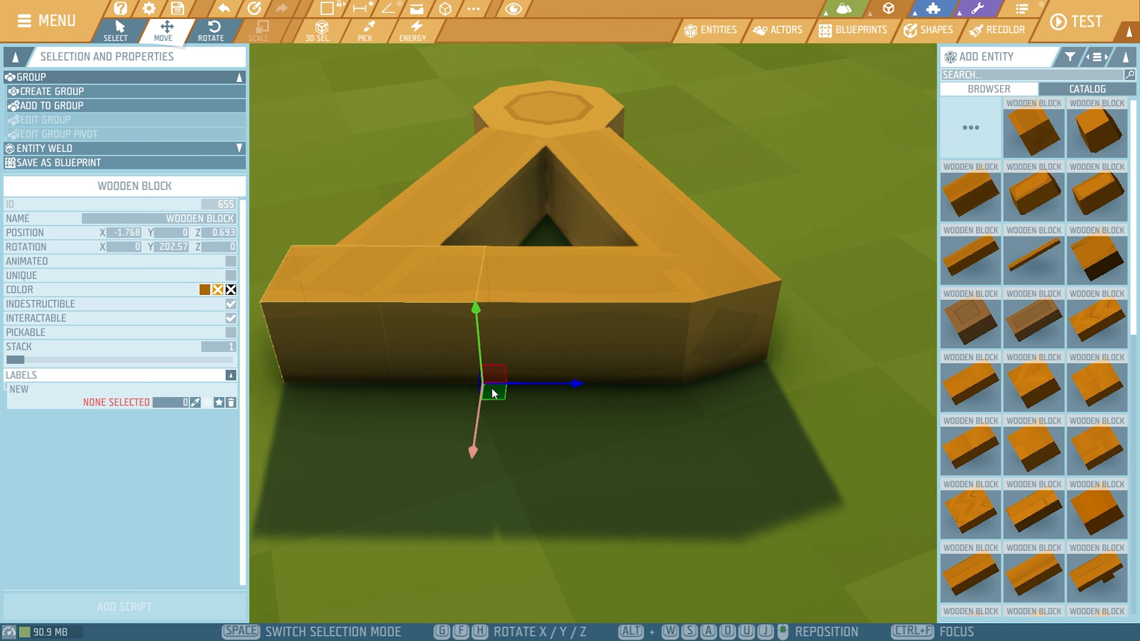
pyautogui.moveTo(570, 391); pyautogui.dragTo(606, 394)
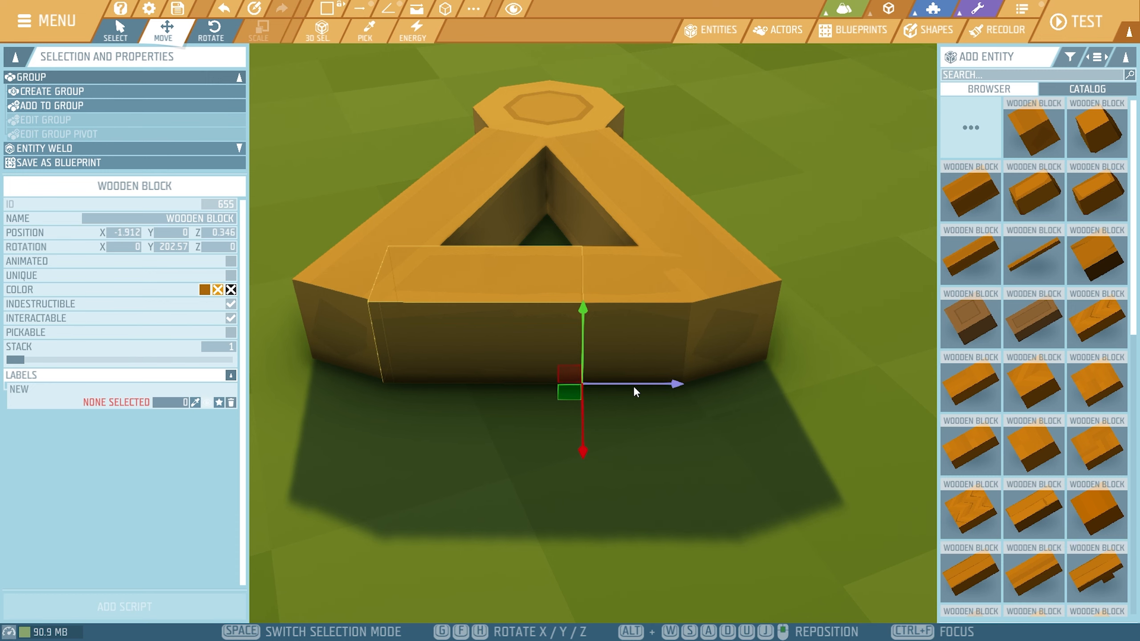
pyautogui.moveTo(638, 386); pyautogui.dragTo(646, 388)
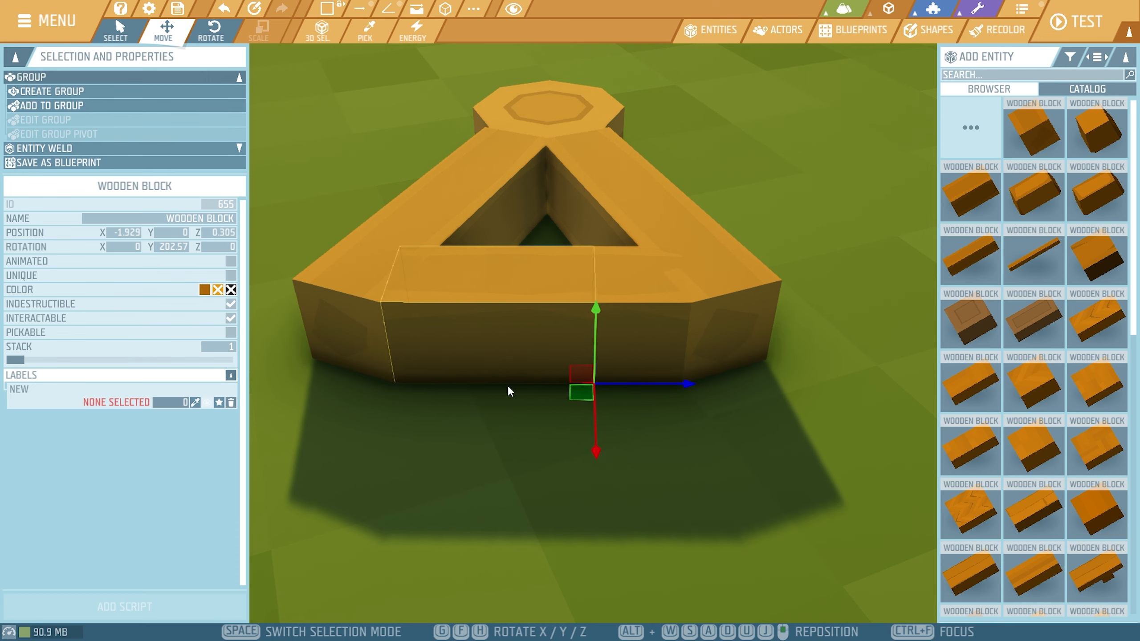
# - Fine-tune the same block along its local Z axis to -1.928, 0, 0.308 so its edge meets the spoke's corner, and deselect it
pyautogui.press('a')
pyautogui.moveTo(530, 476); pyautogui.dragTo(686, 503, button='right')
pyautogui.press('w')
pyautogui.press('a')
pyautogui.press('s')
pyautogui.moveTo(830, 373); pyautogui.dragTo(785, 385, button='right')
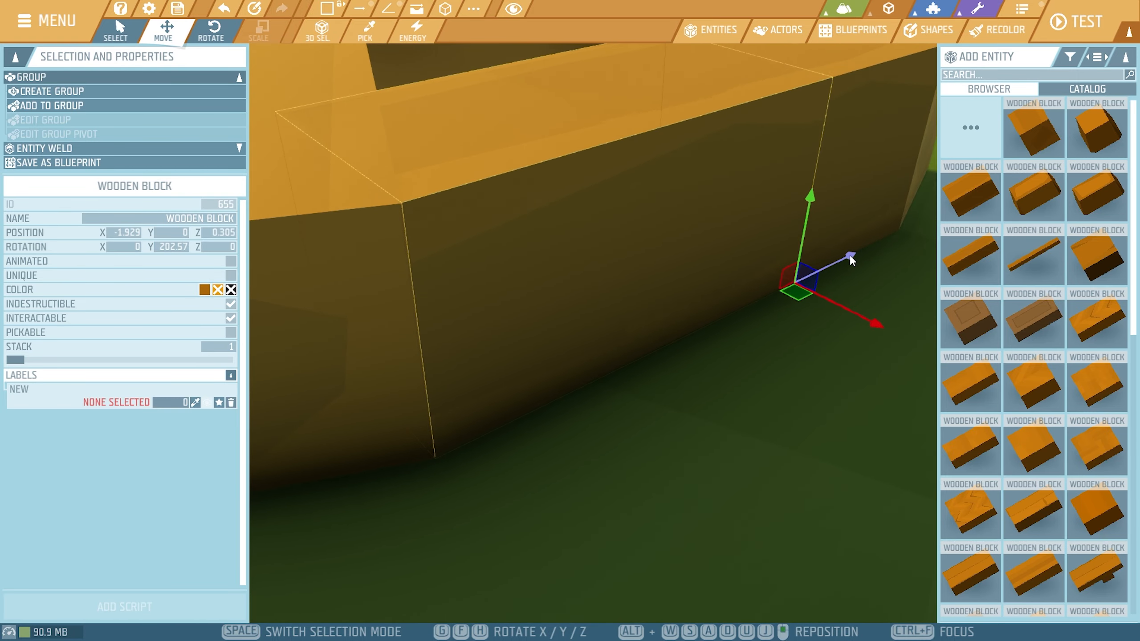
pyautogui.click(735, 432)
pyautogui.scroll(-5, 720, 439)
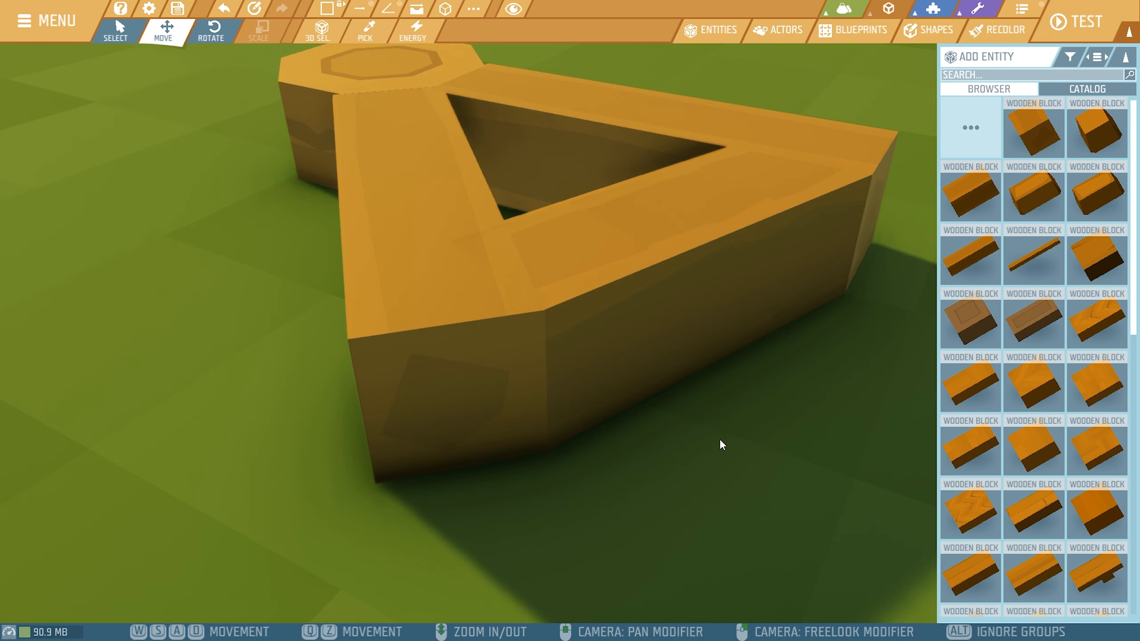
# - Examine the rim section from several sides, checking how its top surface and corners meet the spokes
pyautogui.moveTo(808, 452); pyautogui.dragTo(700, 448, button='right')
pyautogui.press('d')
pyautogui.moveTo(622, 316); pyautogui.dragTo(595, 323, button='right')
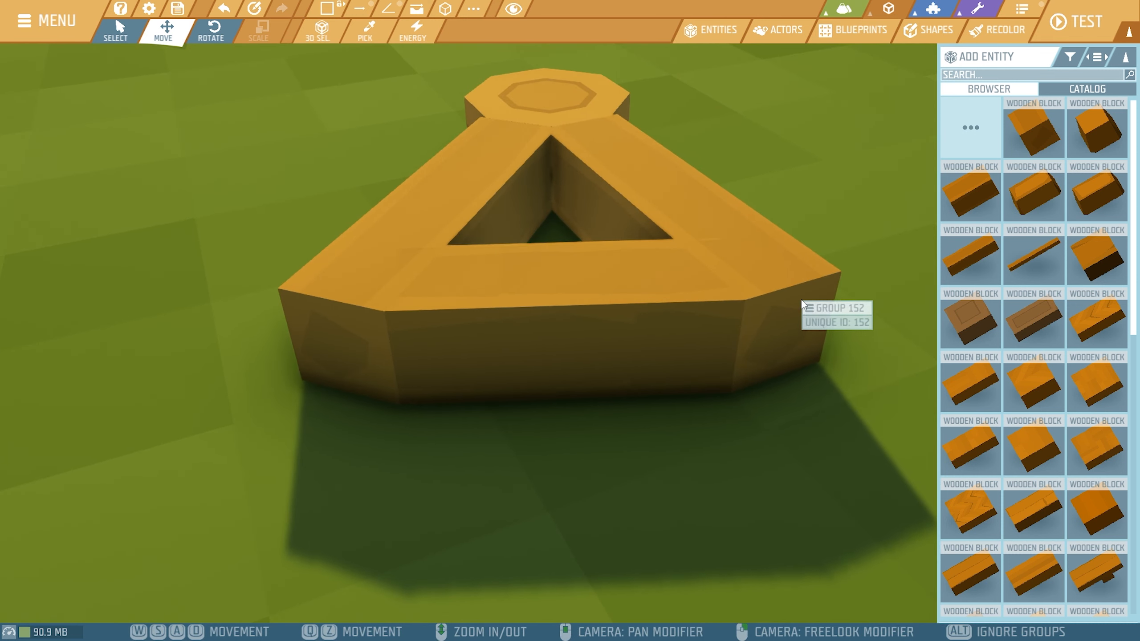
pyautogui.moveTo(595, 323)
pyautogui.mouseDown(button='right')
pyautogui.moveTo(602, 184)
pyautogui.moveTo(588, 310)
pyautogui.mouseUp(button='right')
pyautogui.press('w')
pyautogui.press('s')
pyautogui.scroll(-3, 774, 268)
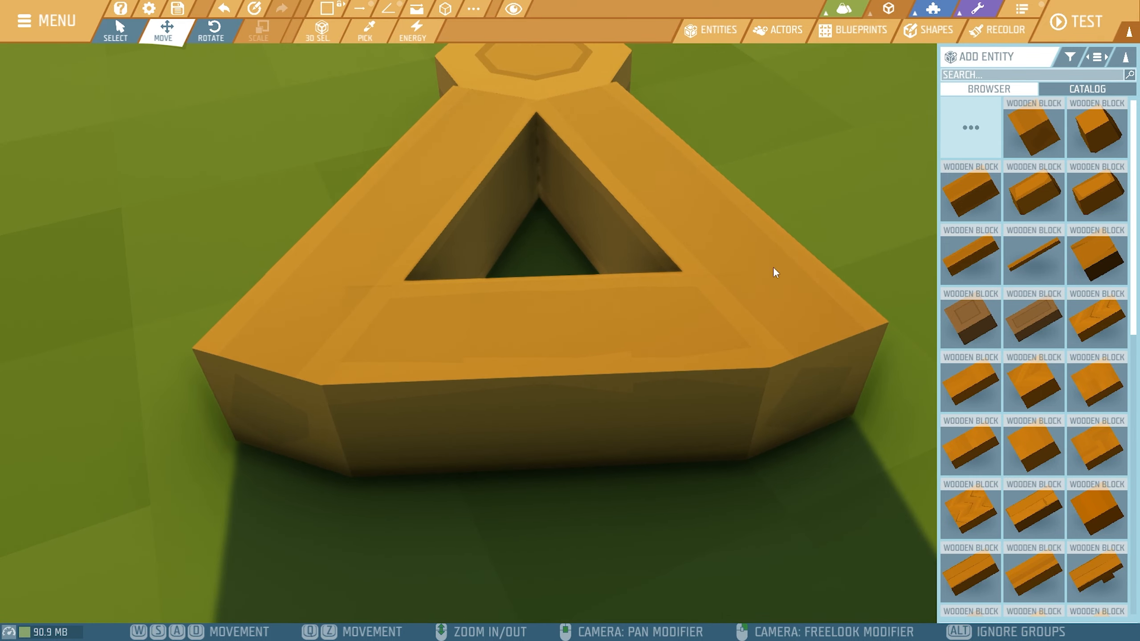
pyautogui.press('w')
pyautogui.moveTo(654, 547); pyautogui.dragTo(690, 448, button='right')
pyautogui.moveTo(691, 515); pyautogui.dragTo(527, 534, button='right')
pyautogui.press('d')
pyautogui.press('w')
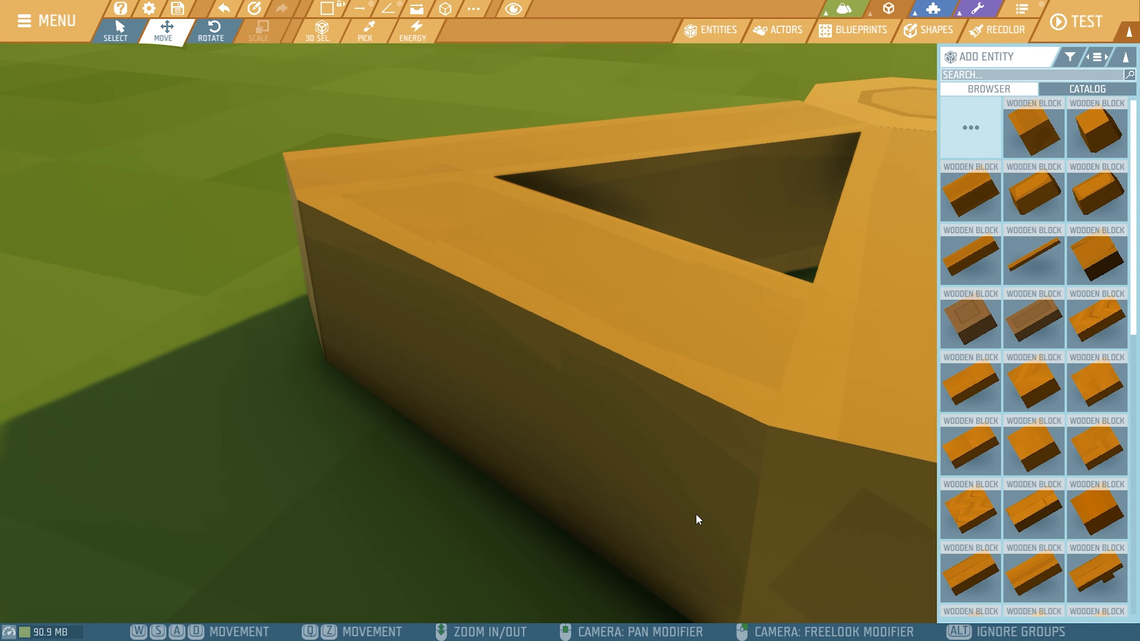
# - Lower both short rim blocks to Y -0.001 so their tops no longer coincide with the spokes' tops, and deselect them
pyautogui.click(654, 326)
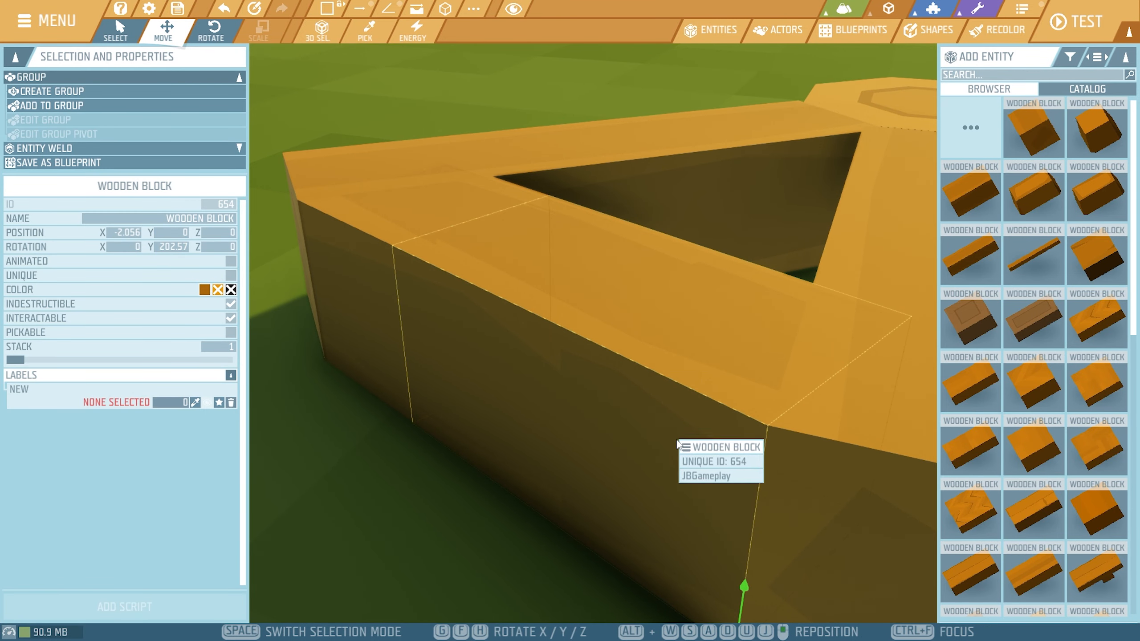
pyautogui.press('s')
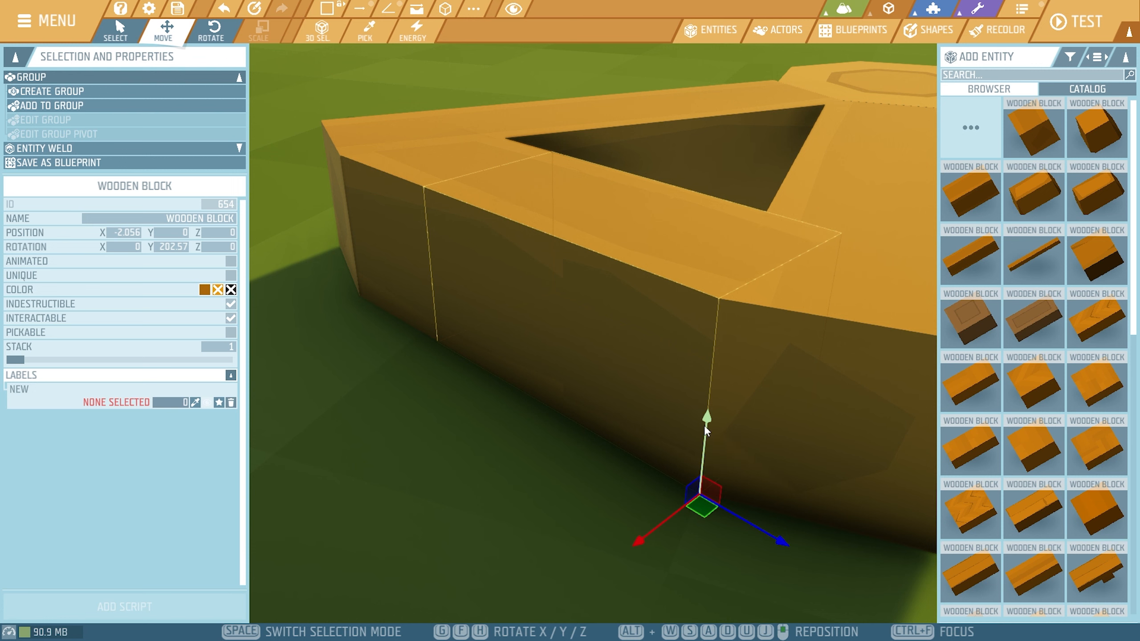
pyautogui.click(704, 426)
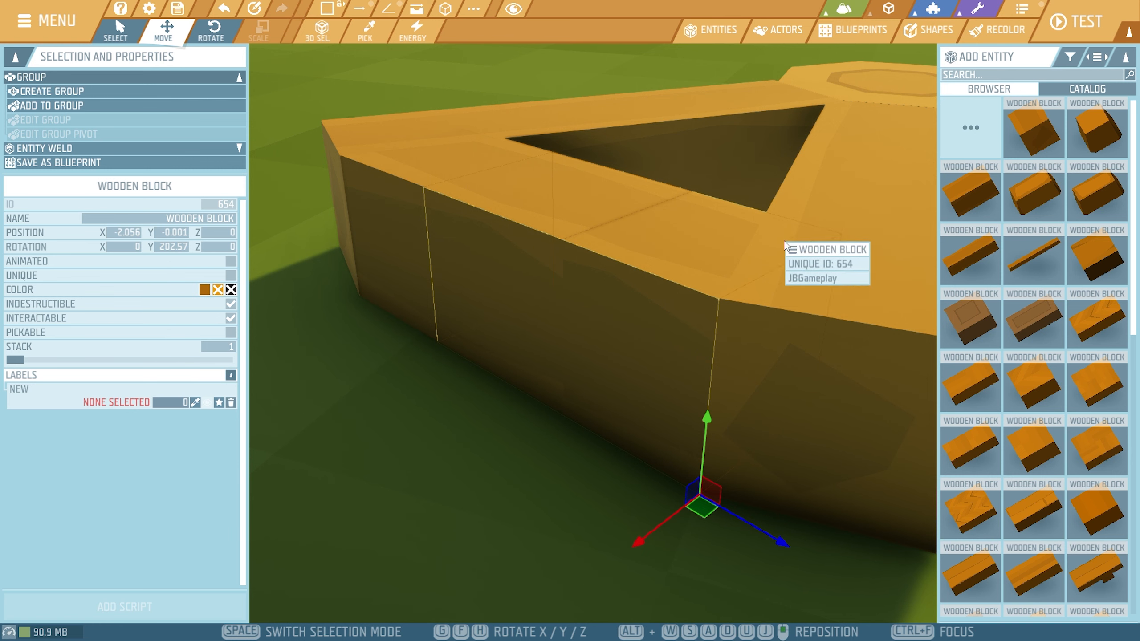
pyautogui.press('d')
pyautogui.moveTo(766, 262); pyautogui.dragTo(723, 504, button='right')
pyautogui.click(723, 503)
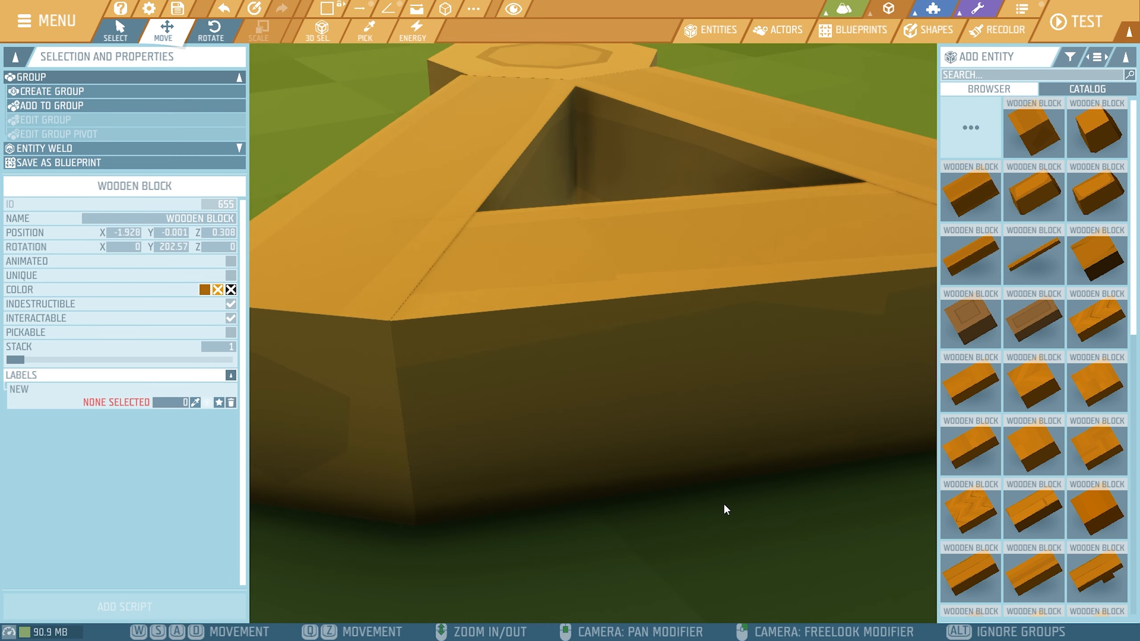
pyautogui.scroll(-2, 731, 515)
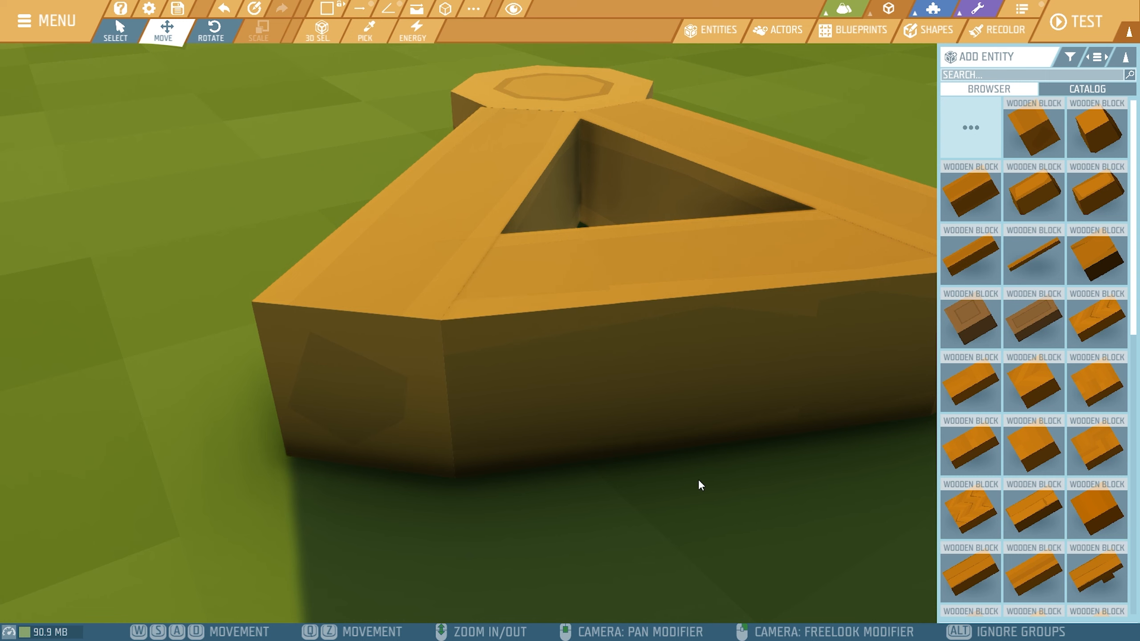
# - Examine the seams between the lowered rim blocks and the two spokes from above and close up
pyautogui.moveTo(699, 481); pyautogui.dragTo(691, 503, button='right')
pyautogui.press('d')
pyautogui.press('s')
pyautogui.press('w')
pyautogui.press('w')
pyautogui.press('s')
pyautogui.press('s')
pyautogui.moveTo(579, 359); pyautogui.dragTo(574, 330, button='right')
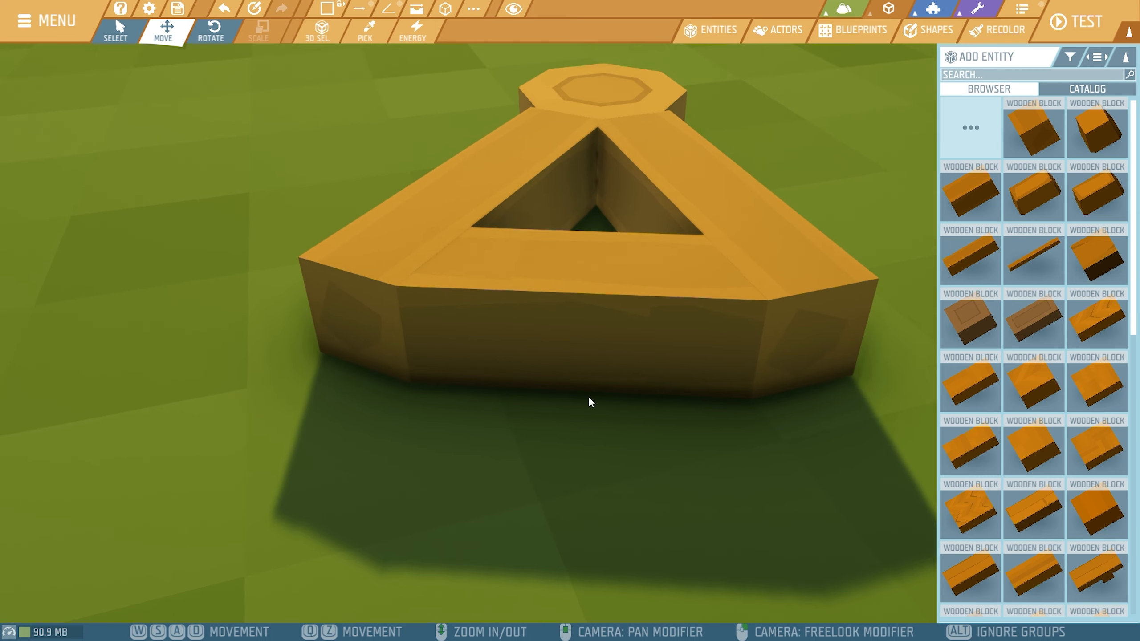
pyautogui.press('w')
pyautogui.moveTo(386, 421); pyautogui.dragTo(566, 458, button='right')
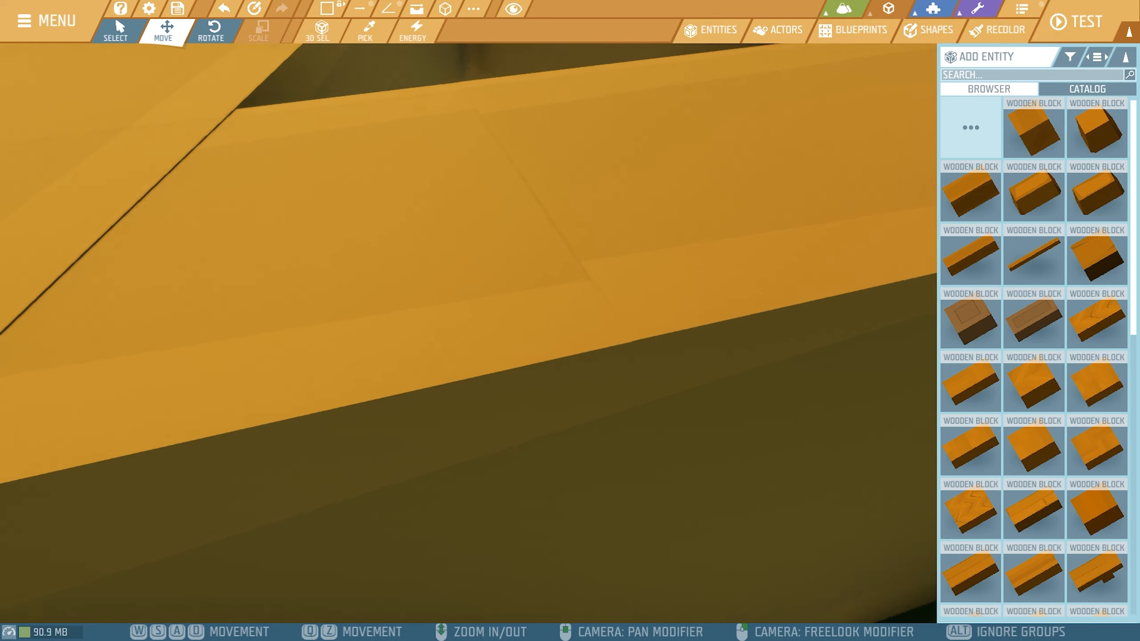
pyautogui.press('s')
pyautogui.press('s')
pyautogui.moveTo(384, 420); pyautogui.dragTo(492, 463, button='right')
pyautogui.press('w')
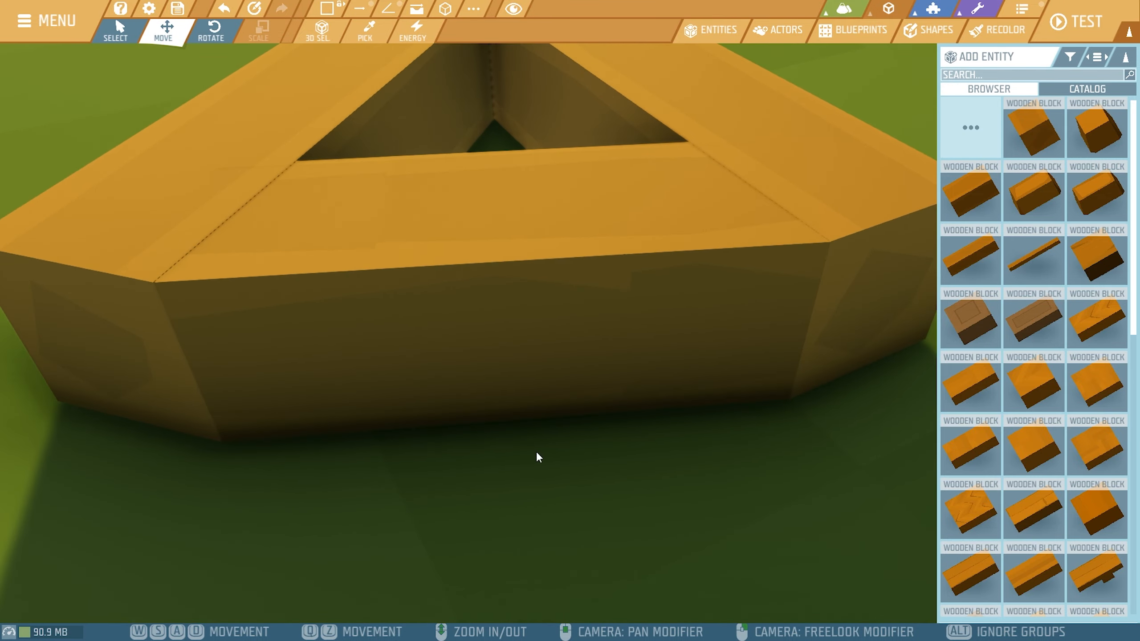
pyautogui.moveTo(658, 474); pyautogui.dragTo(629, 465, button='right')
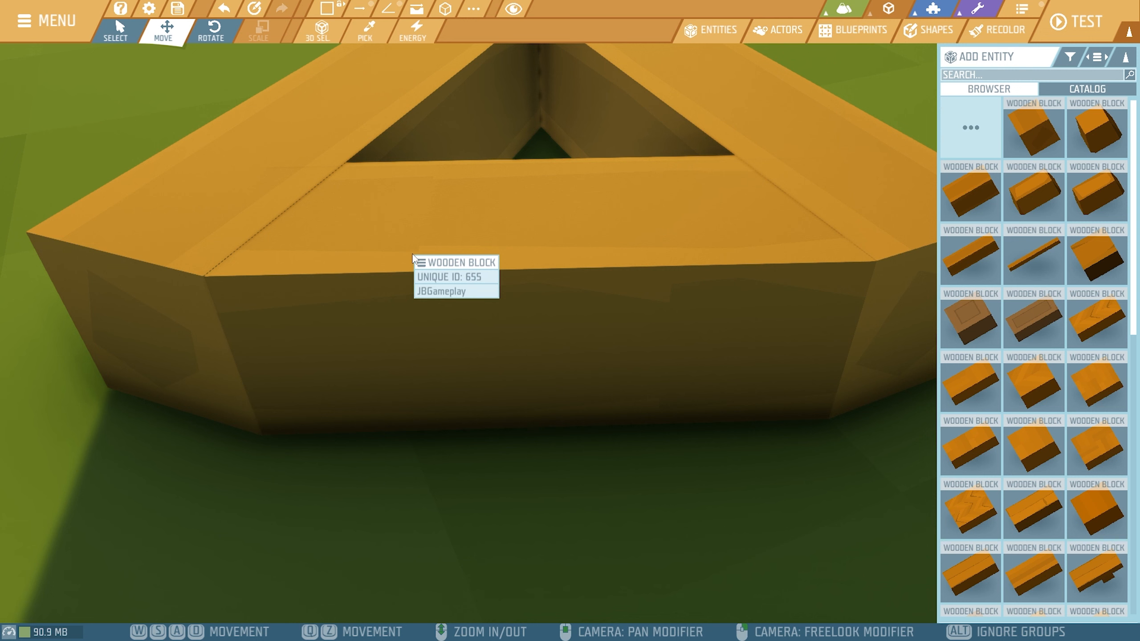
# - Highlight each short rim block in turn to examine where the two overlap, and deselect to view the whole section
pyautogui.click(625, 311)
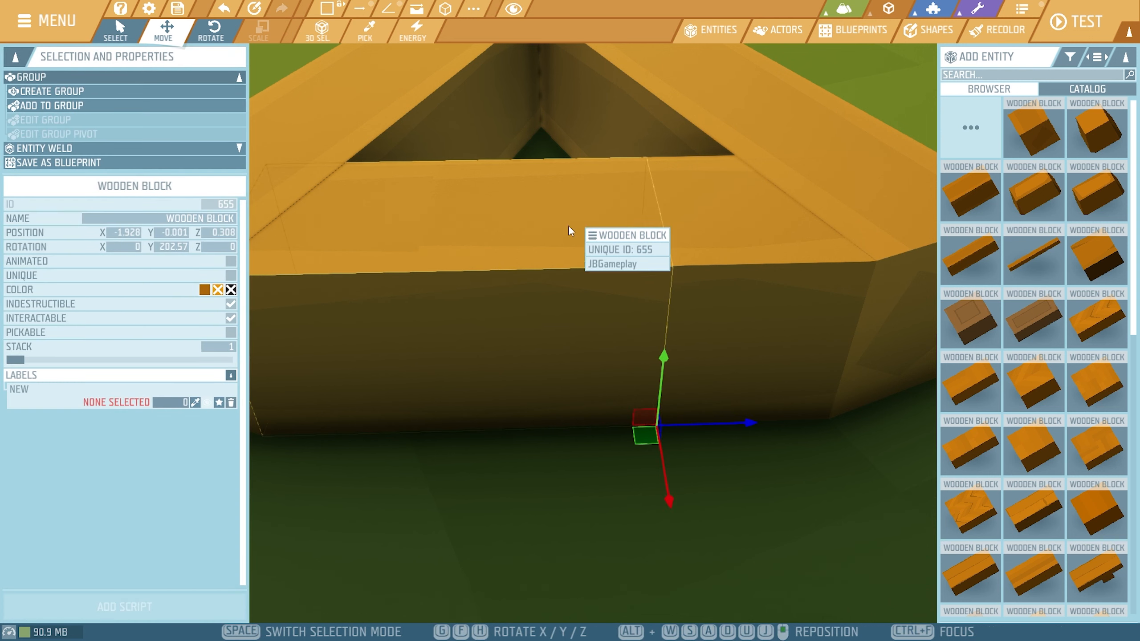
pyautogui.click(721, 234)
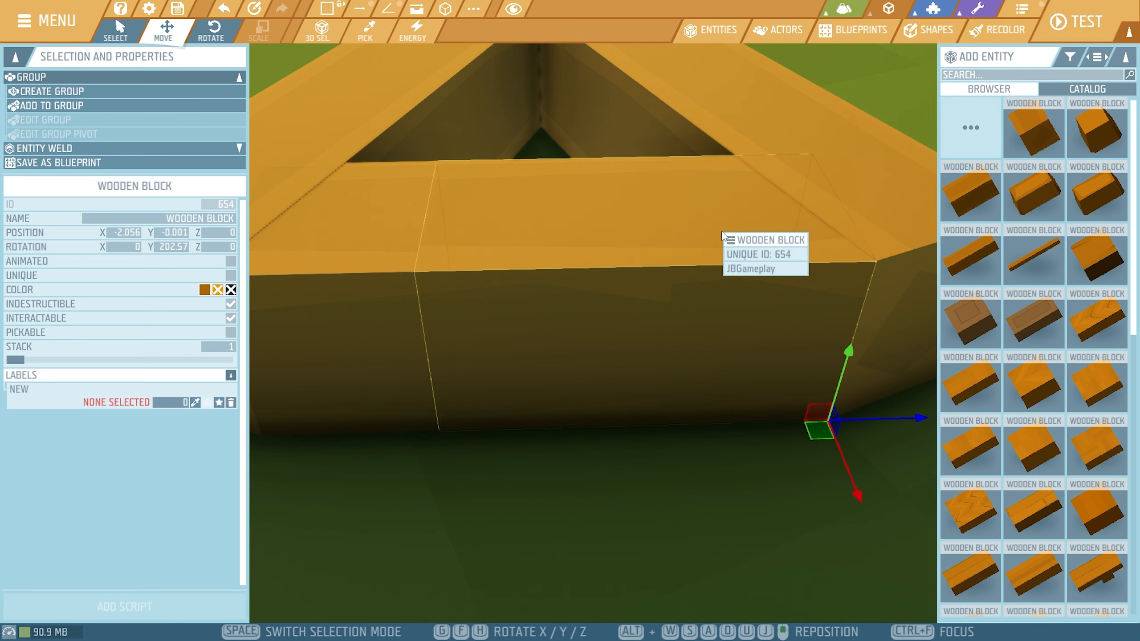
pyautogui.click(616, 513)
pyautogui.press('s')
pyautogui.moveTo(615, 513)
pyautogui.mouseDown(button='right')
pyautogui.moveTo(704, 532)
pyautogui.moveTo(669, 517)
pyautogui.moveTo(606, 516)
pyautogui.mouseUp(button='right')
pyautogui.press('s')
pyautogui.press('d')
pyautogui.press('w')
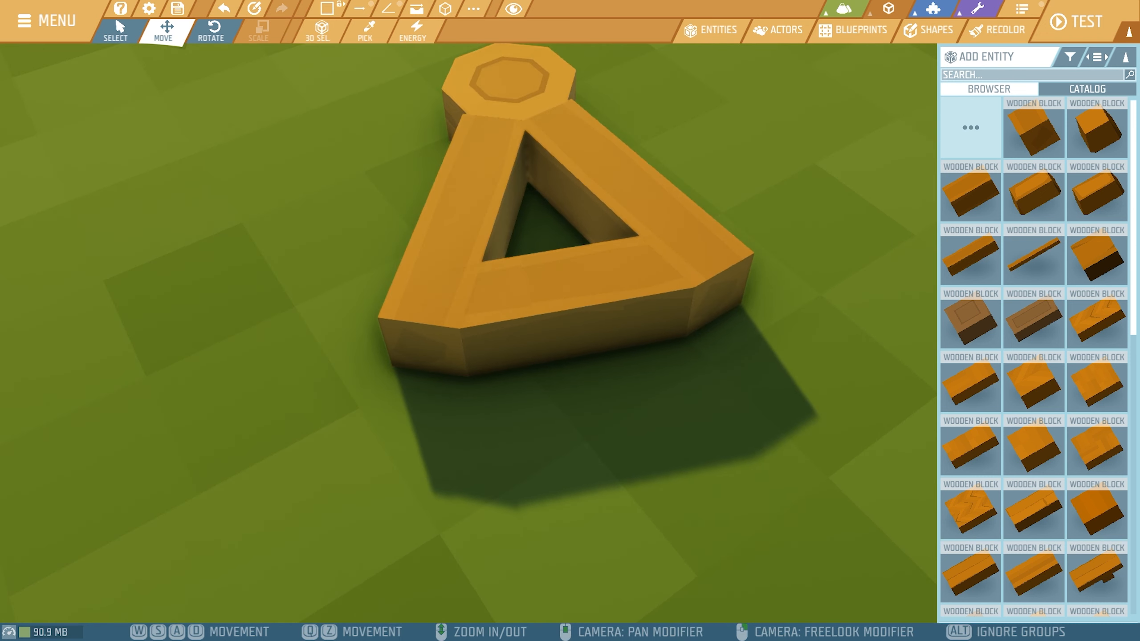
# - Delete the extra spoke at the free end of the rim section, keeping the two short rim blocks
pyautogui.press('w')
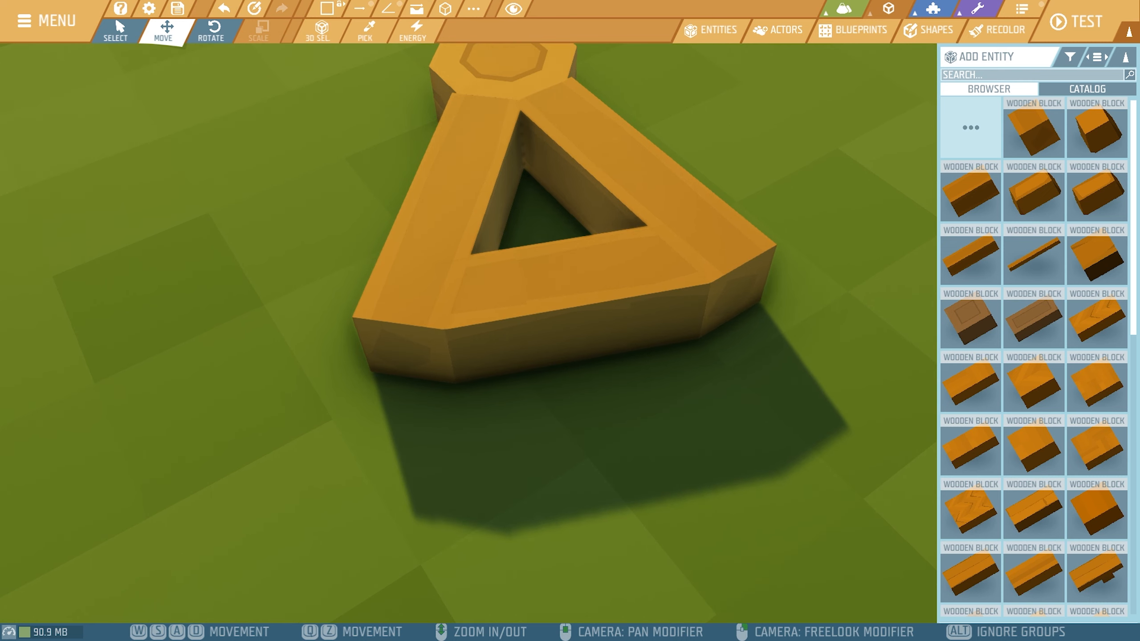
pyautogui.click(397, 254)
pyautogui.press('Delete')
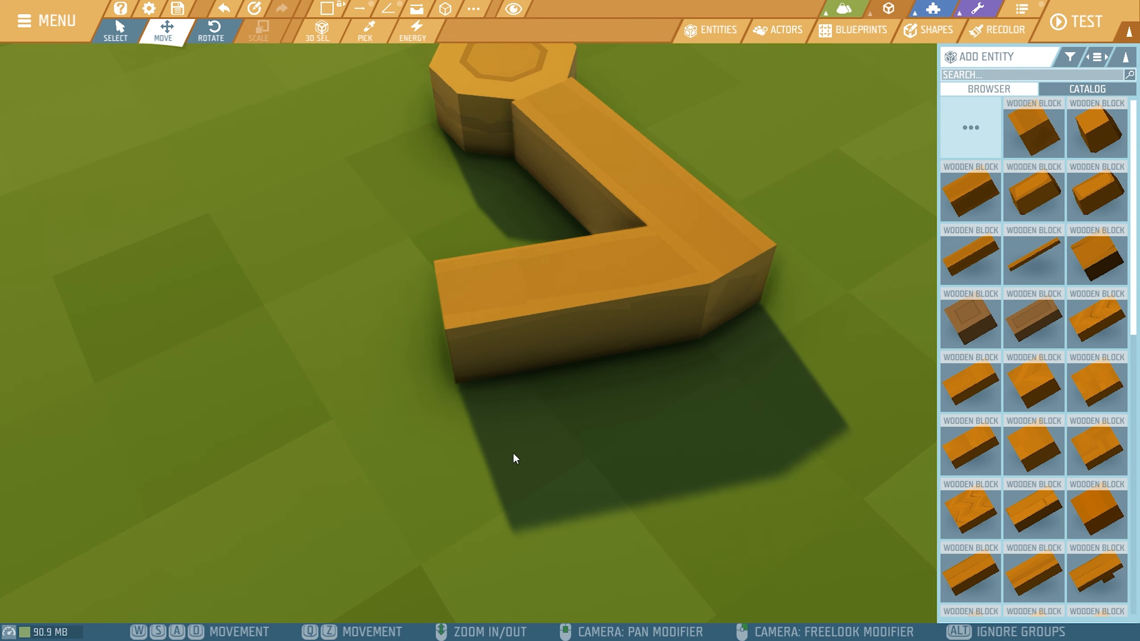
# - Add both short rim blocks to the group of the remaining spoke
pyautogui.press('s')
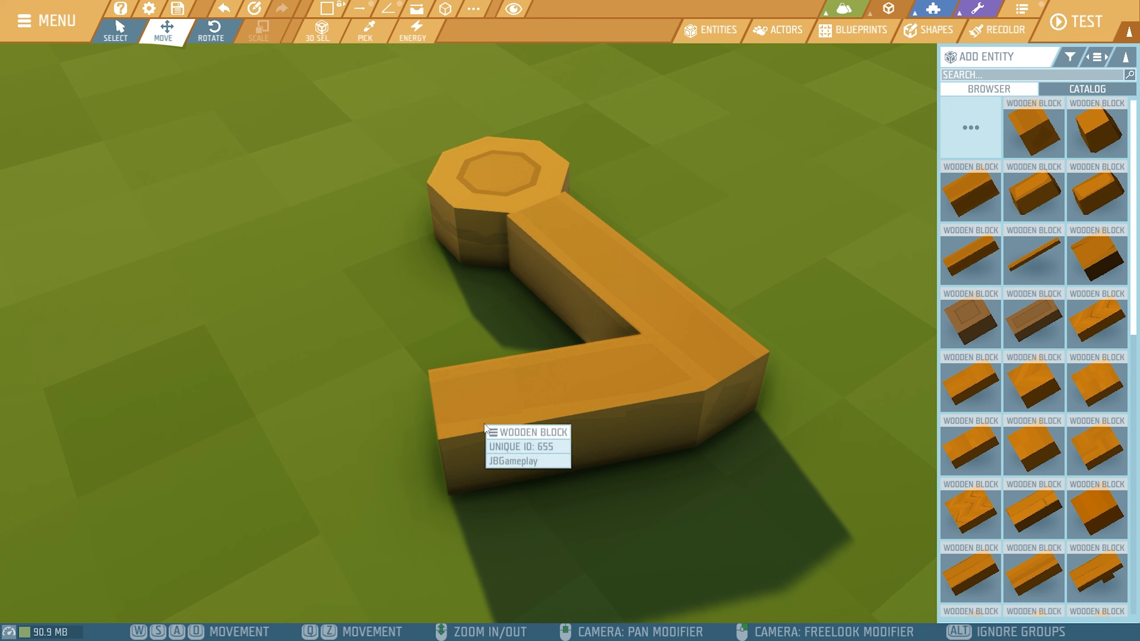
pyautogui.click(493, 421)
pyautogui.keyDown('shift'); pyautogui.click(658, 393); pyautogui.keyUp('shift')
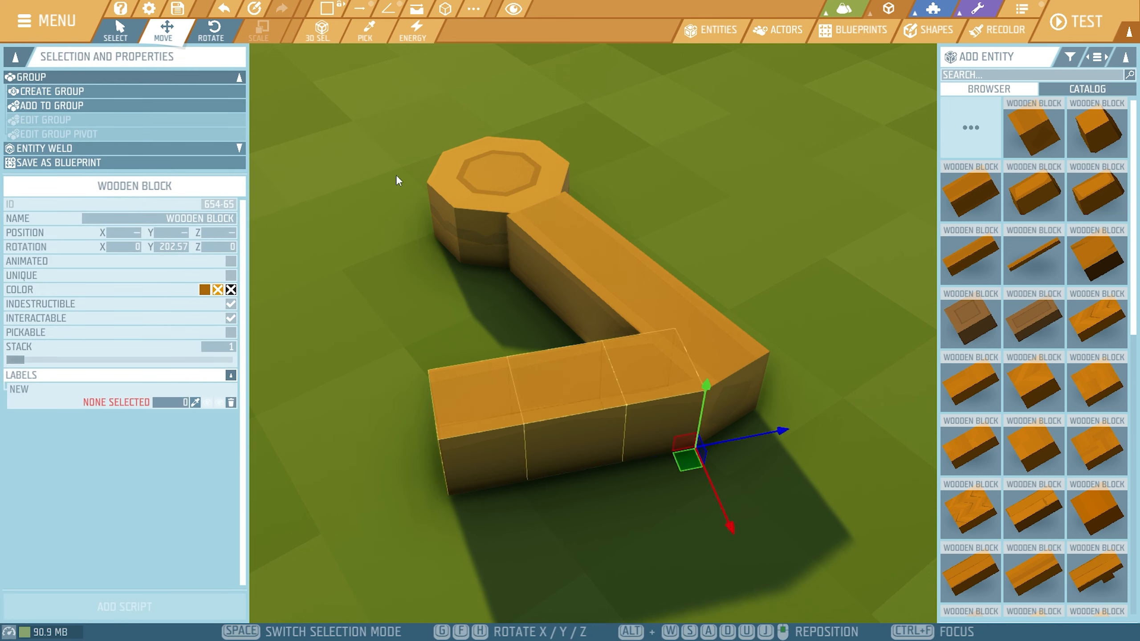
pyautogui.click(78, 92)
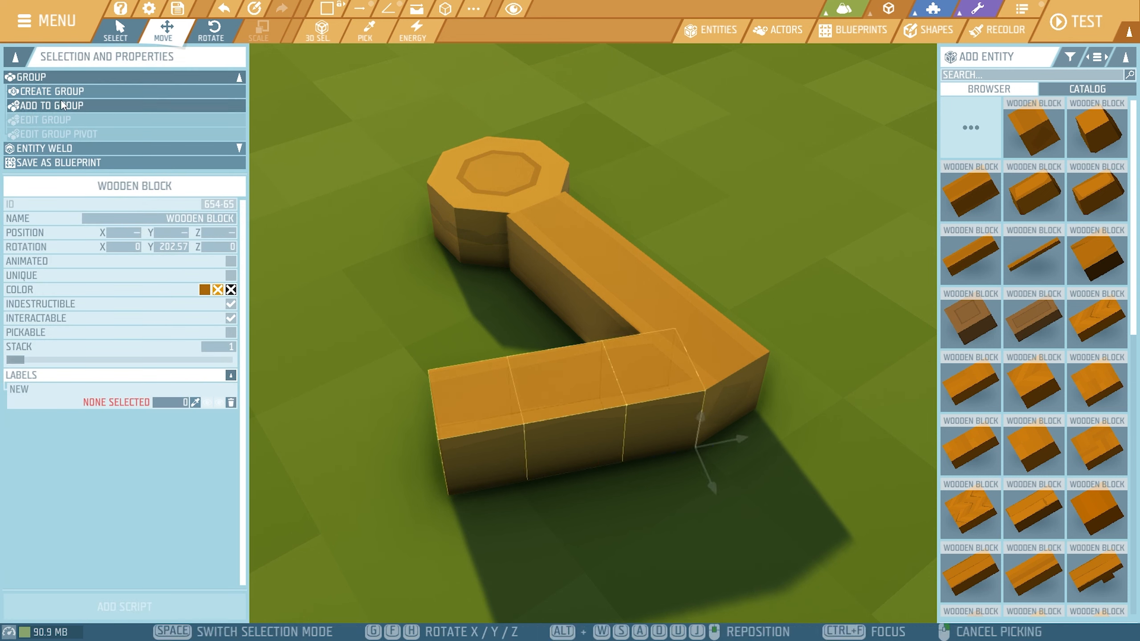
pyautogui.click(635, 252)
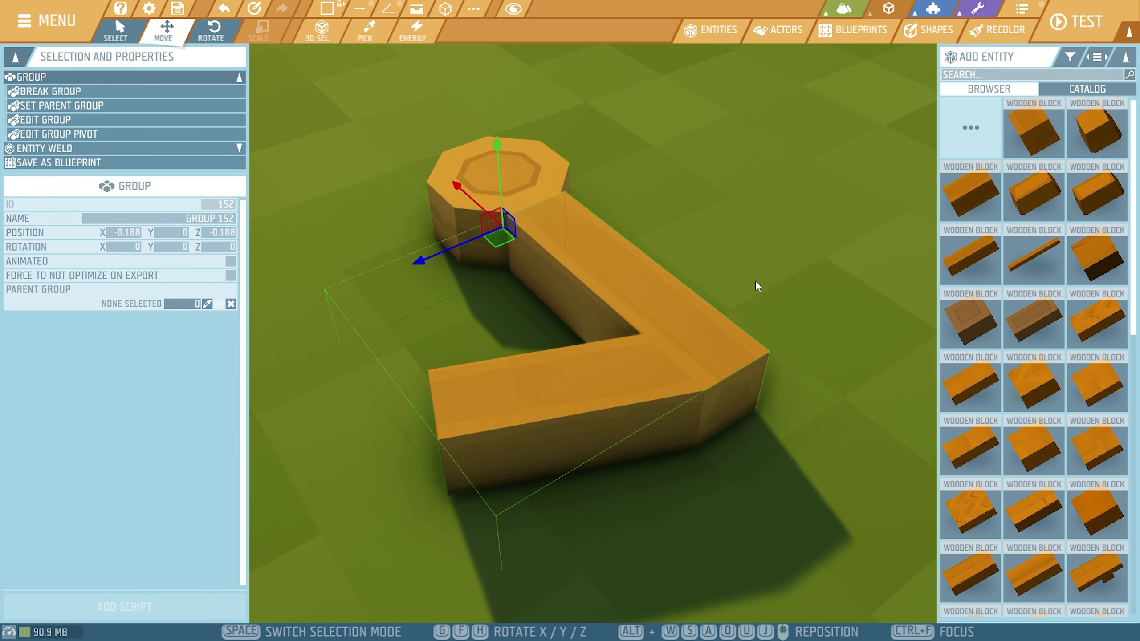
# - Examine the grouped spoke and rim blocks together with the hub from above and from farther away
pyautogui.moveTo(756, 281); pyautogui.dragTo(799, 349, button='right')
pyautogui.press('s')
pyautogui.press('a')
pyautogui.press('w')
pyautogui.press('s')
pyautogui.press('d')
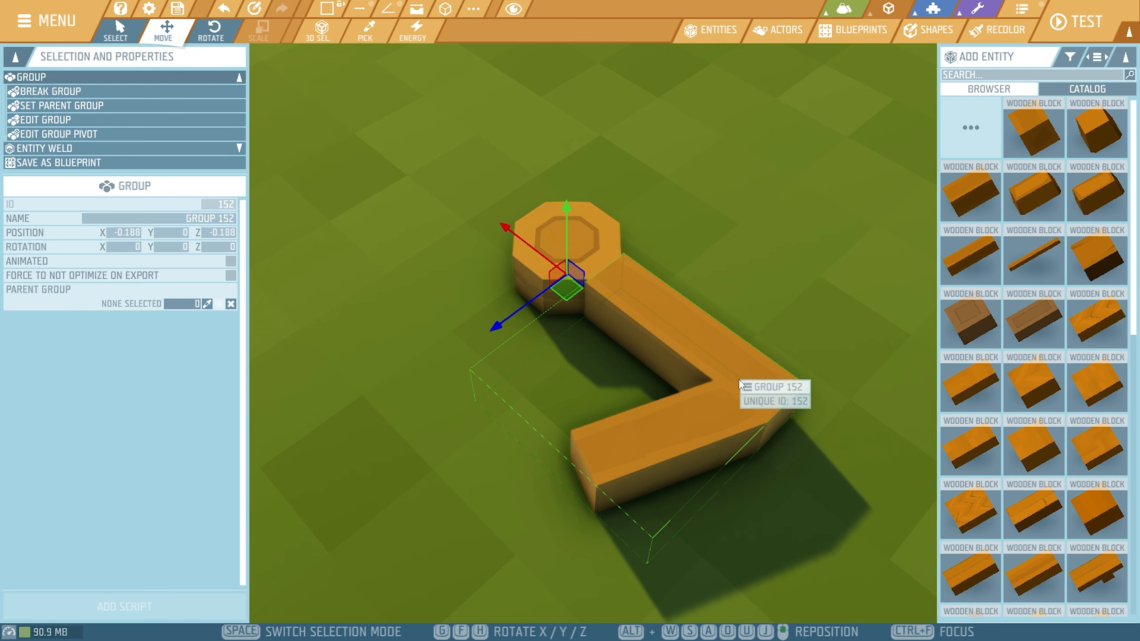
pyautogui.moveTo(857, 554); pyautogui.dragTo(856, 554, button='right')
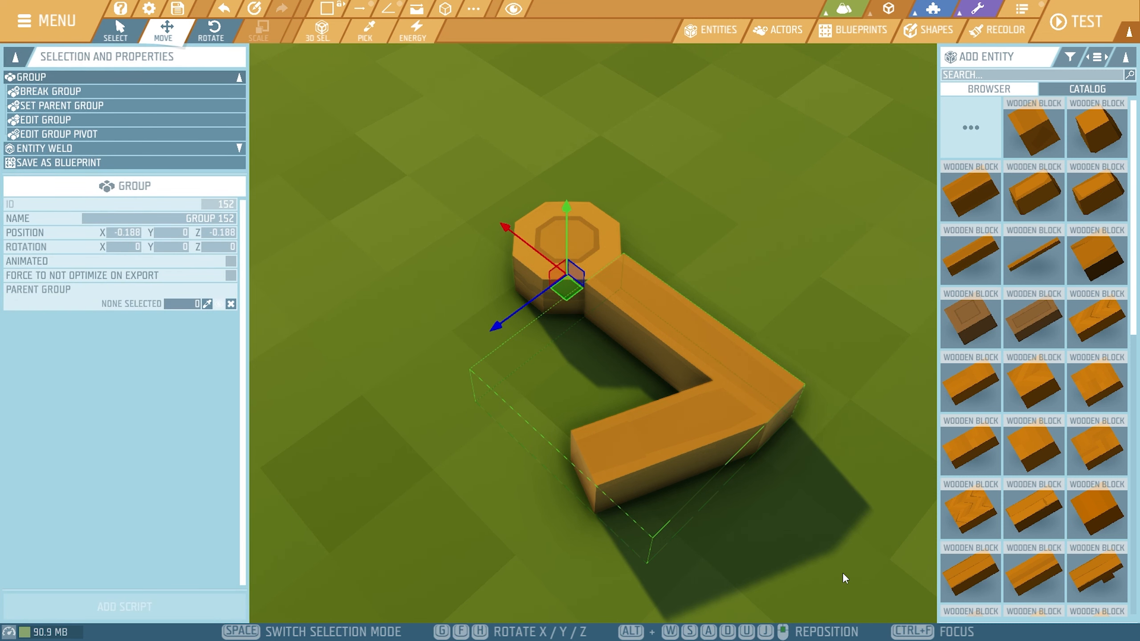
pyautogui.scroll(-3, 843, 572)
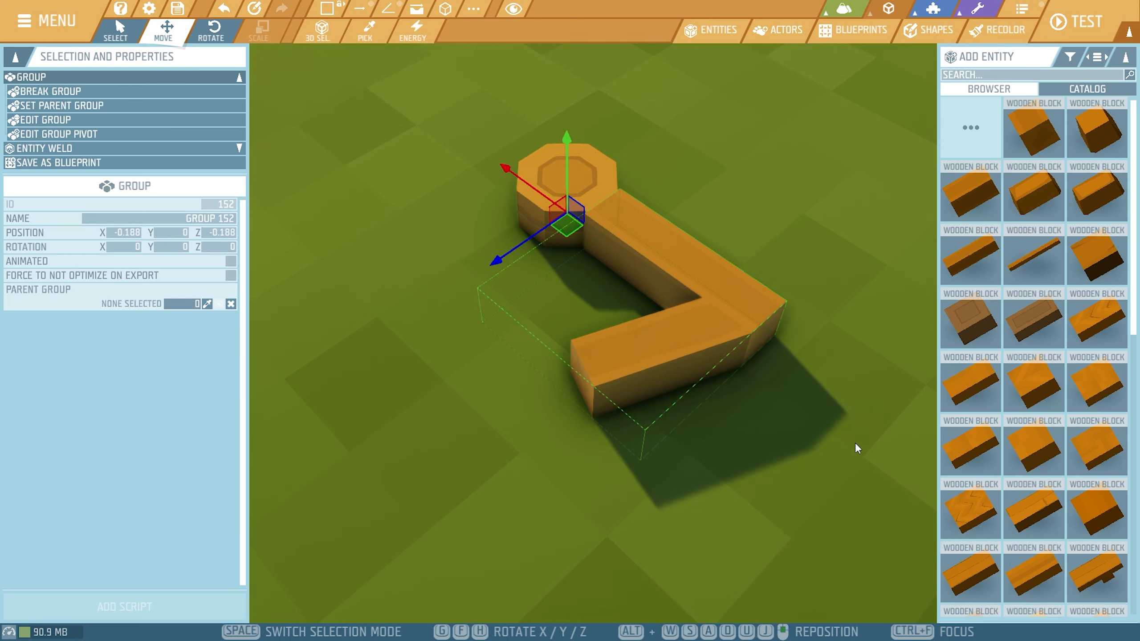
# - Place three loose short wooden blocks beside the spoke, select them together, and deselect them
pyautogui.moveTo(856, 444); pyautogui.dragTo(816, 457, button='right')
pyautogui.click(994, 189)
pyautogui.click(615, 265)
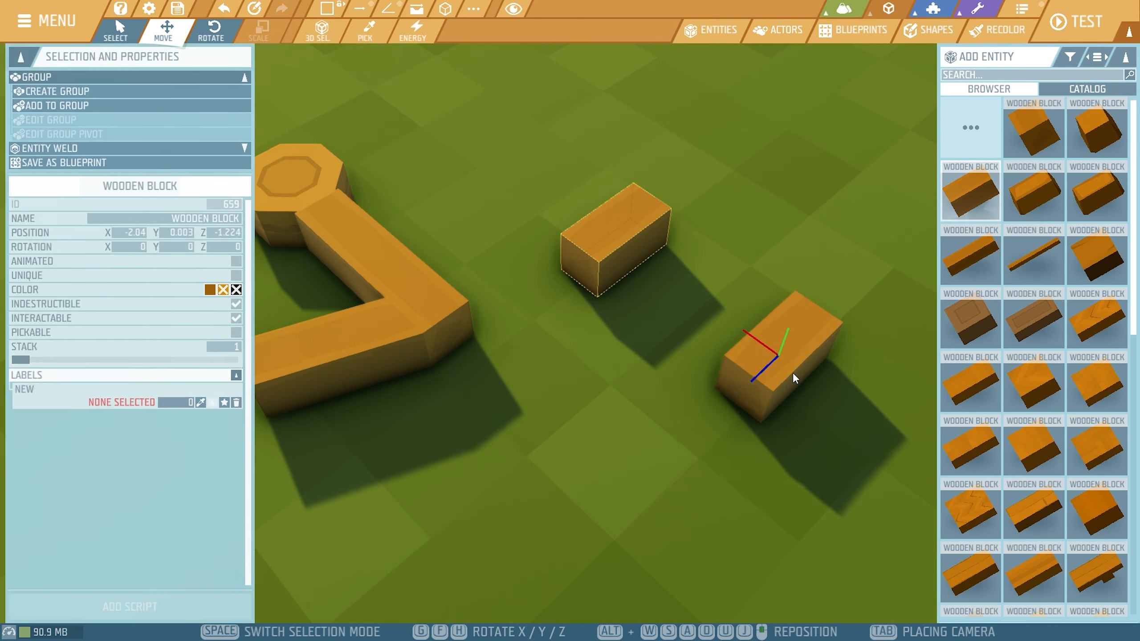
pyautogui.click(787, 364)
pyautogui.click(666, 403)
pyautogui.rightClick(830, 517)
pyautogui.press('a')
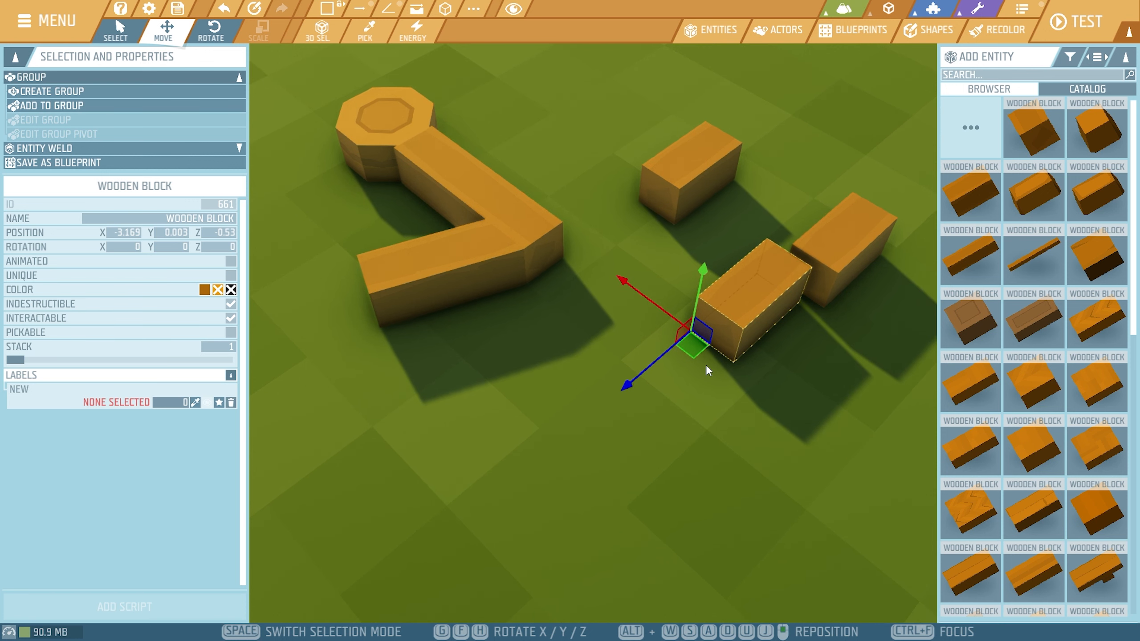
pyautogui.hotkey('ctrl', 'a')
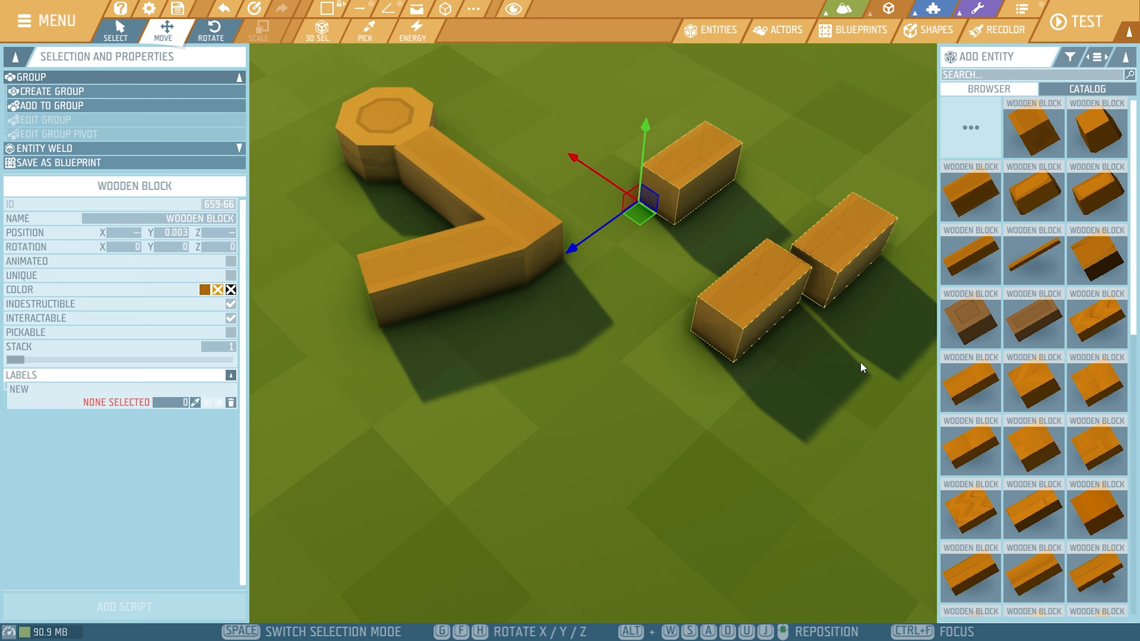
pyautogui.click(834, 386)
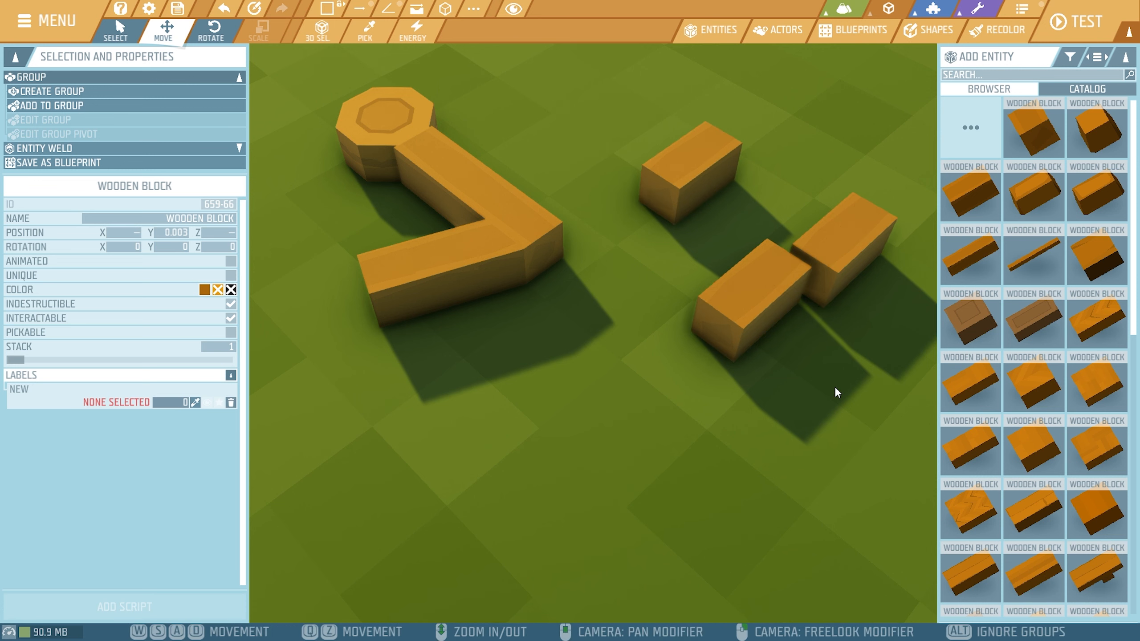
# - Open the spoke group for editing, select the two short rim blocks inside it, and leave group editing
pyautogui.click(476, 205)
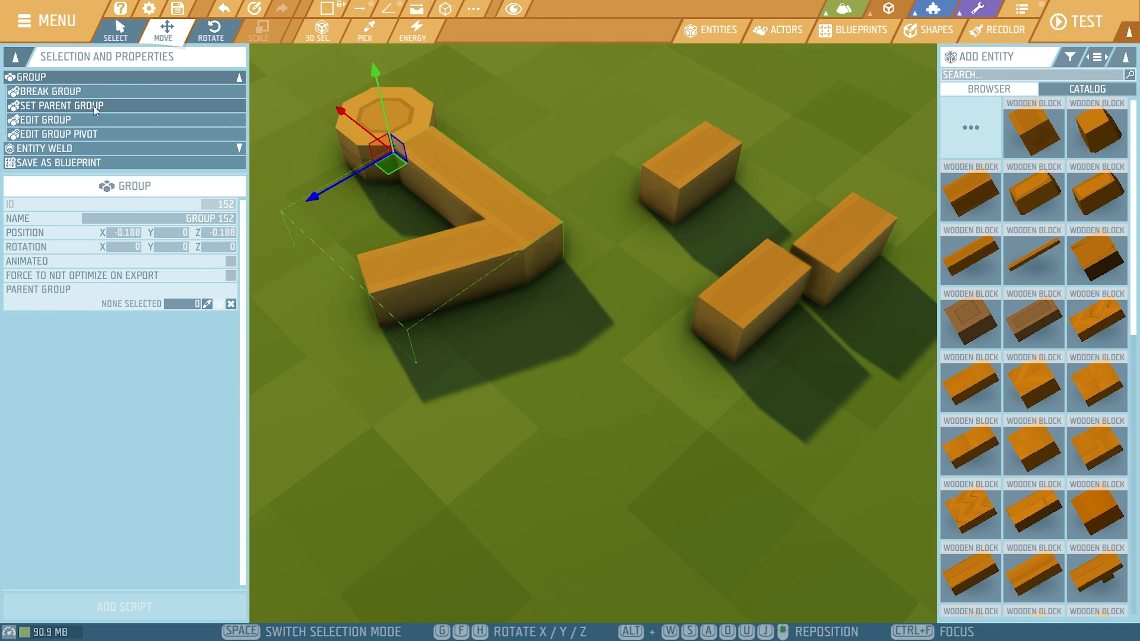
pyautogui.click(66, 118)
pyautogui.click(597, 486)
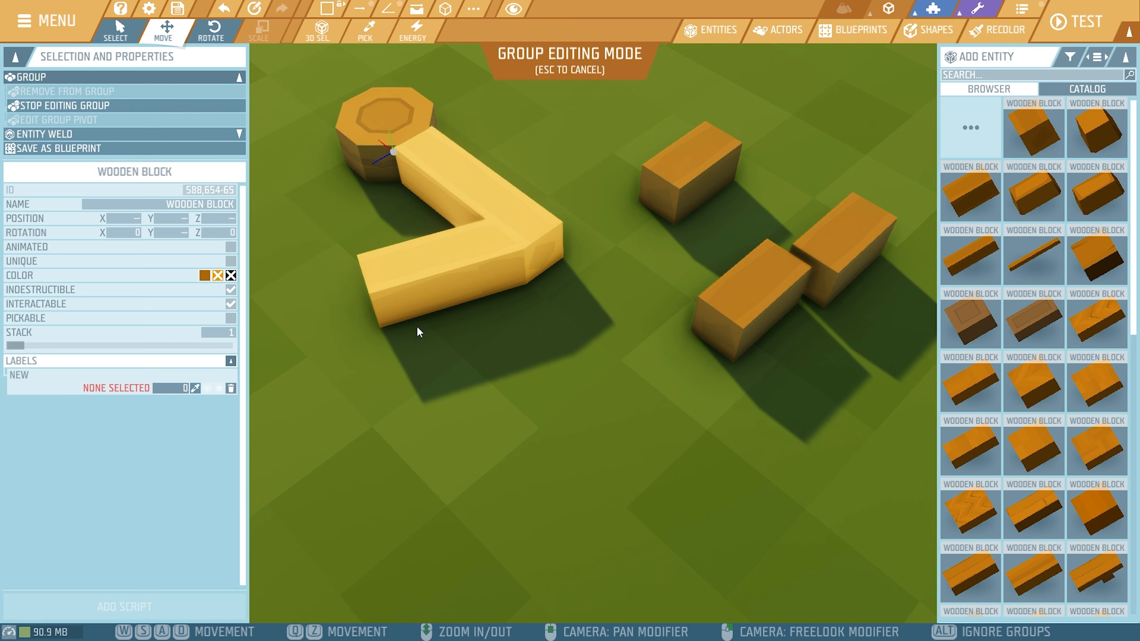
pyautogui.click(413, 311)
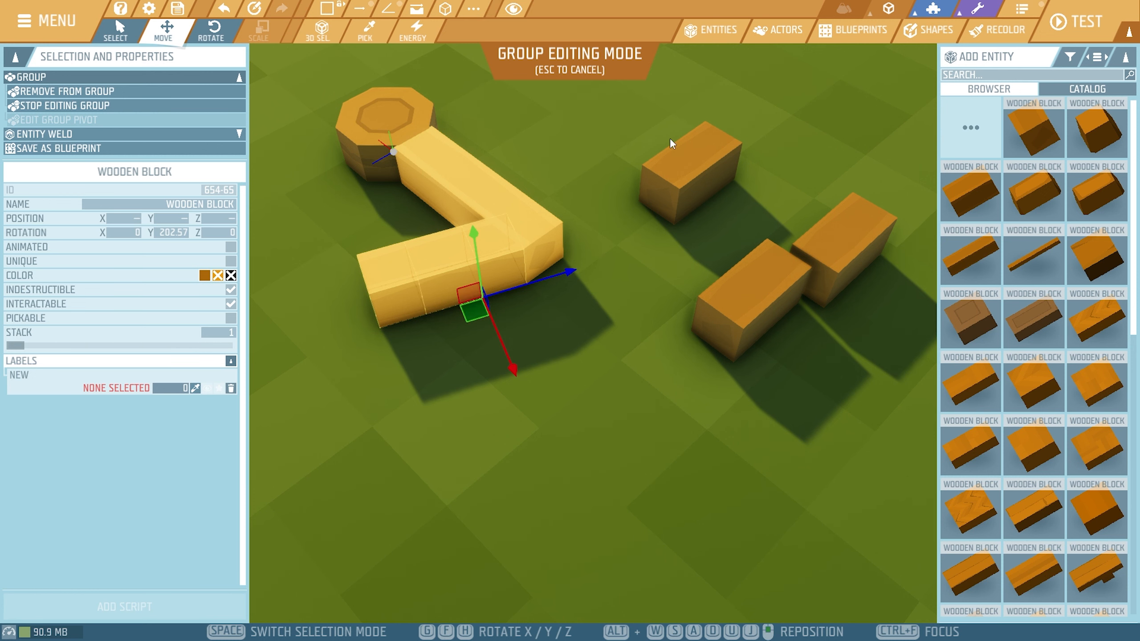
pyautogui.press('Escape')
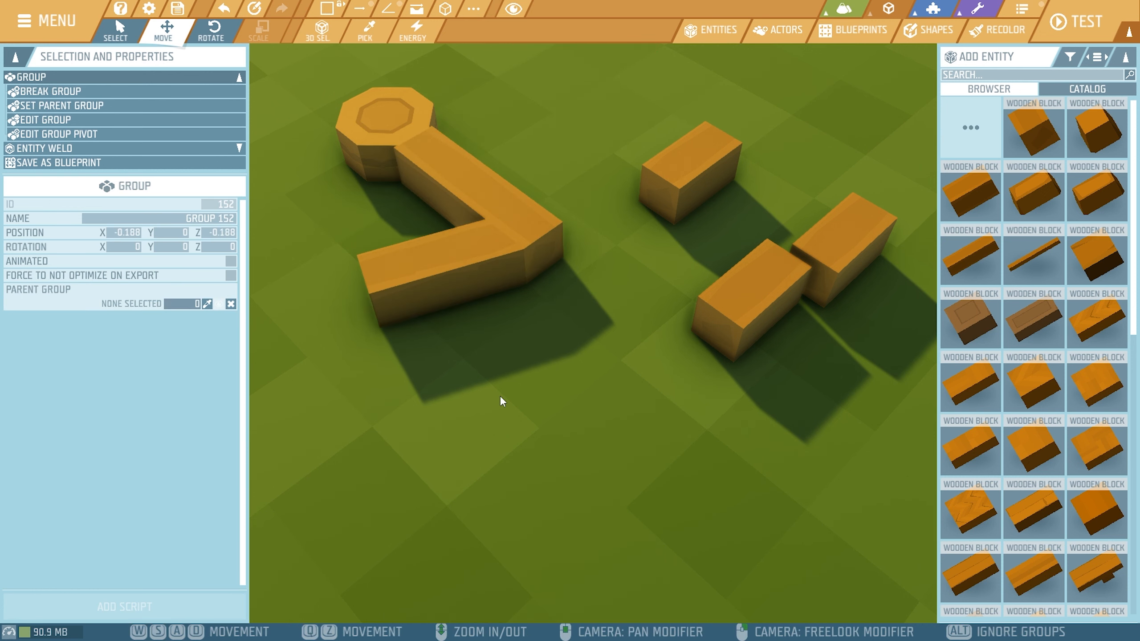
# - Delete the three loose wooden blocks beside the spoke
pyautogui.scroll(-3, 547, 457)
pyautogui.moveTo(670, 149); pyautogui.dragTo(817, 405)
pyautogui.press('Delete')
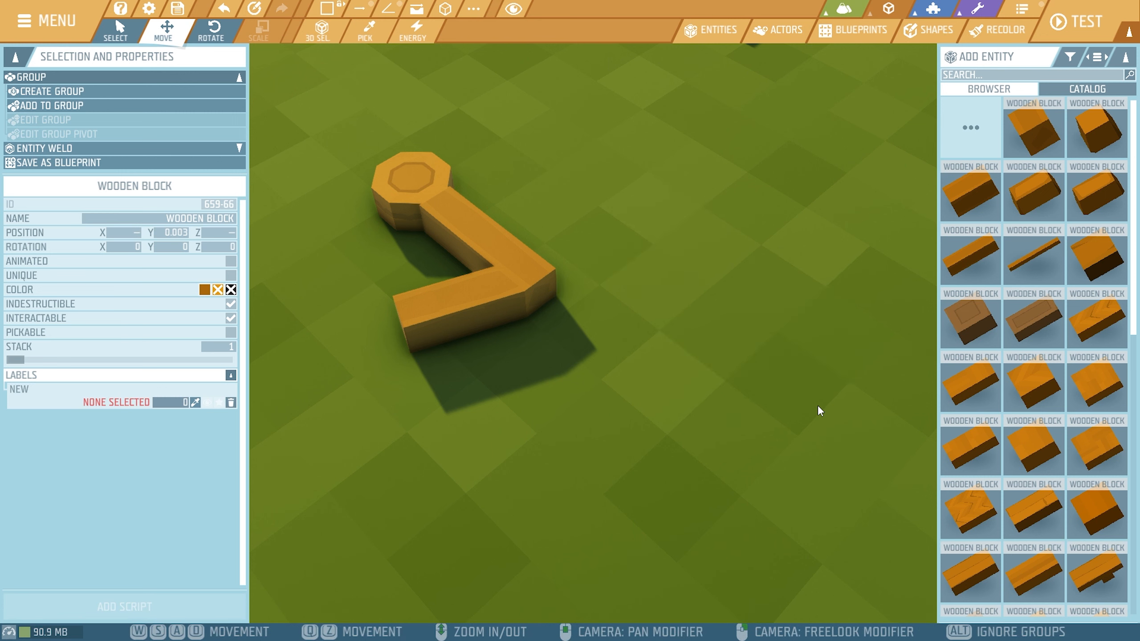
# - Select the spoke-and-rim group and set the angle step to 45° in the constraints settings
pyautogui.moveTo(557, 314); pyautogui.dragTo(676, 337, button='middle')
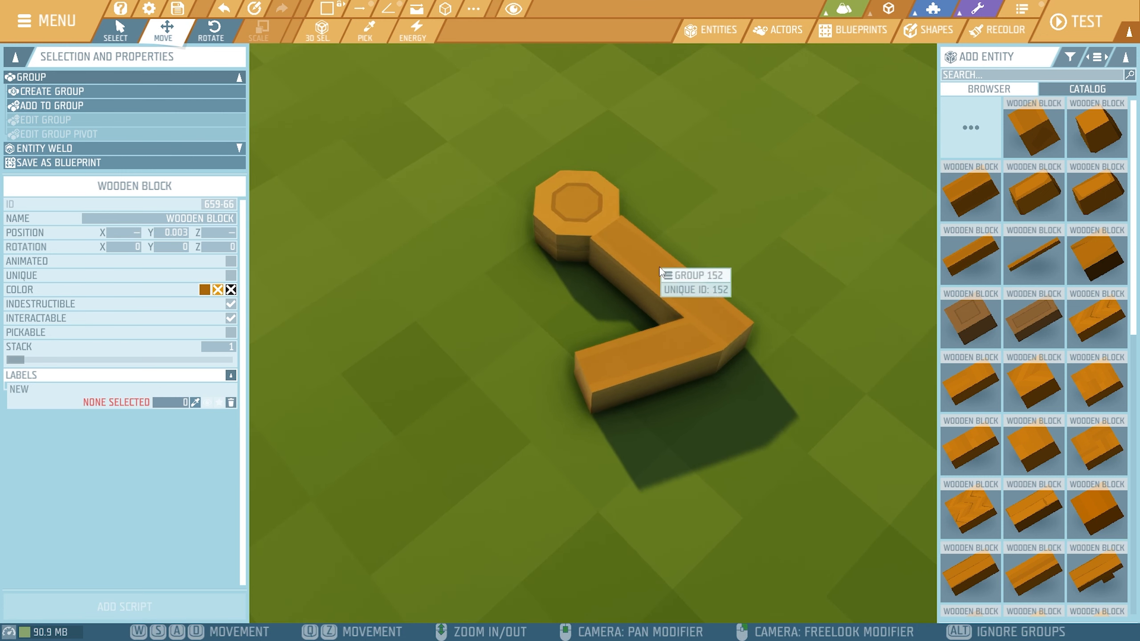
pyautogui.click(662, 269)
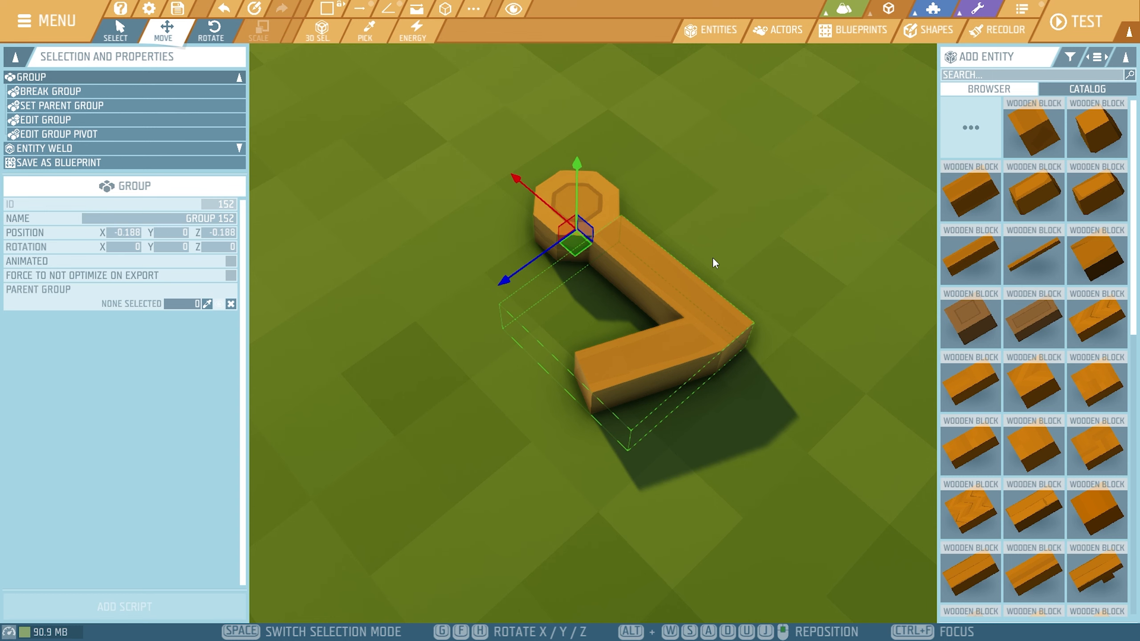
pyautogui.click(392, 16)
pyautogui.click(478, 10)
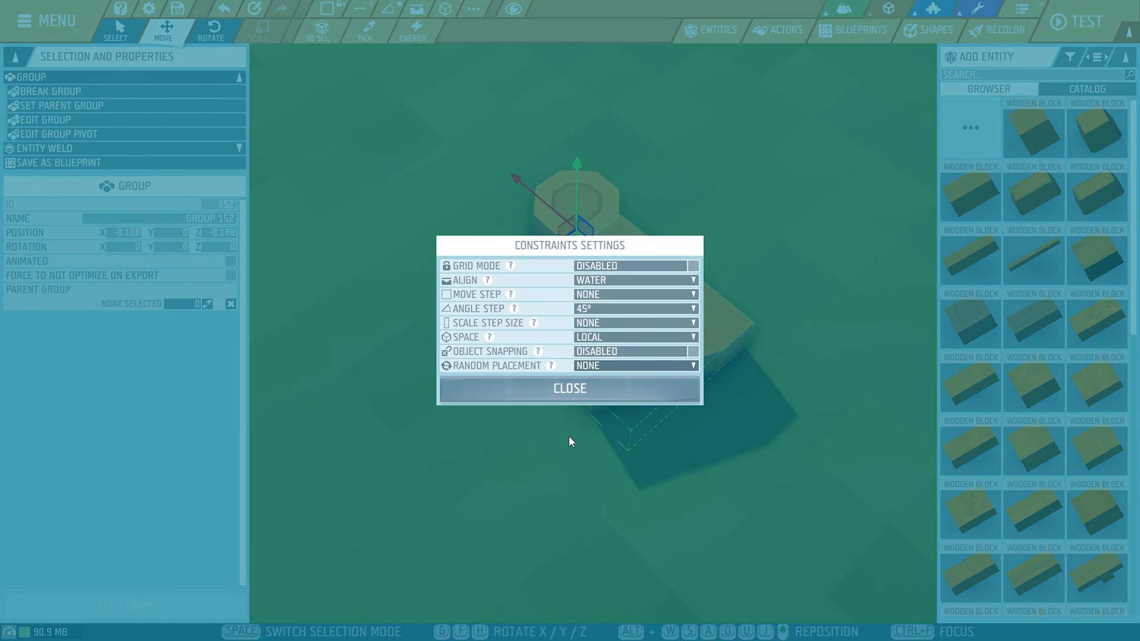
pyautogui.click(583, 398)
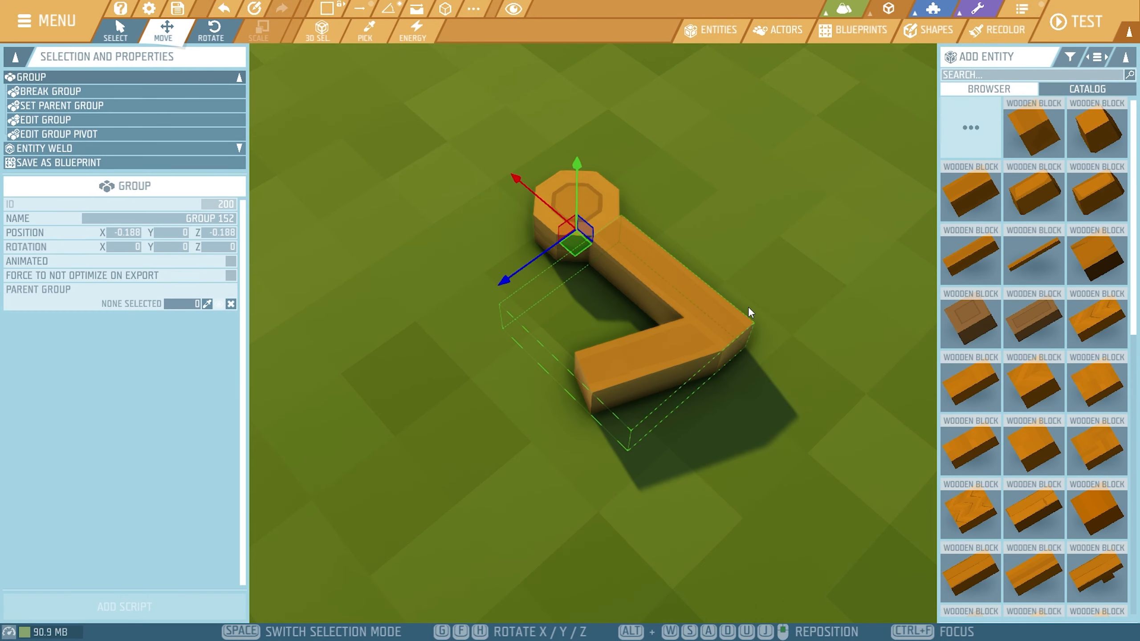
# - Duplicate the spoke-and-rim group around the hub in 45° rotations until eight spokes form a closed wheel
pyautogui.press('e')
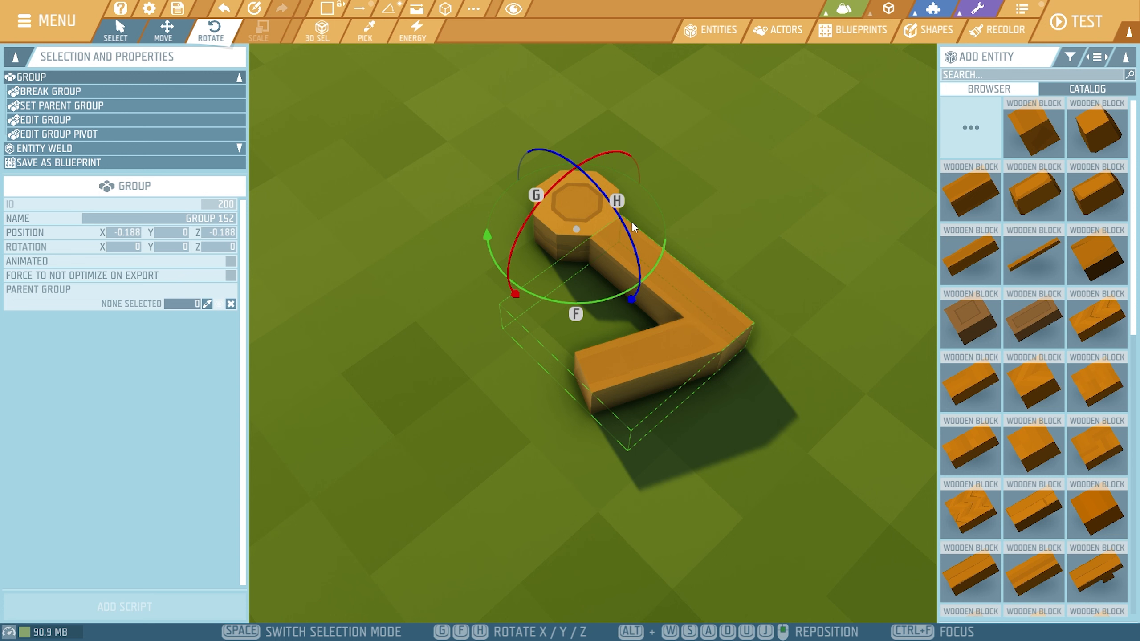
pyautogui.press('f')
pyautogui.moveTo(644, 282); pyautogui.dragTo(595, 310)
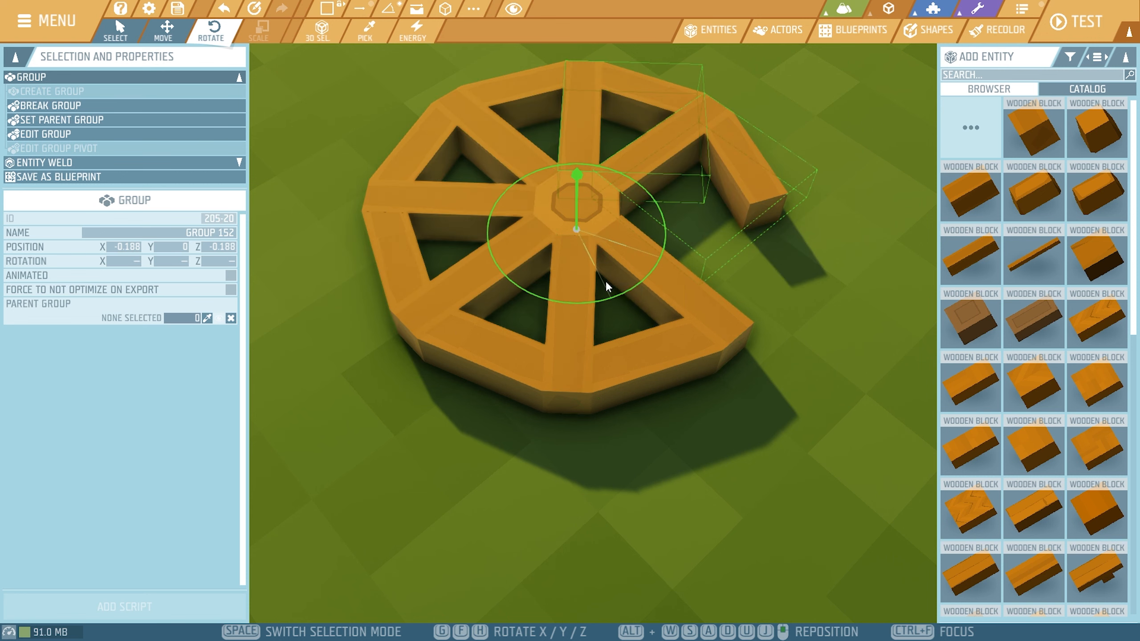
pyautogui.moveTo(606, 283); pyautogui.dragTo(599, 300)
# - Select all groups of the wheel, try to save them as a game blueprint, and deselect them
pyautogui.moveTo(705, 451); pyautogui.dragTo(816, 442, button='right')
pyautogui.press('a')
pyautogui.press('w')
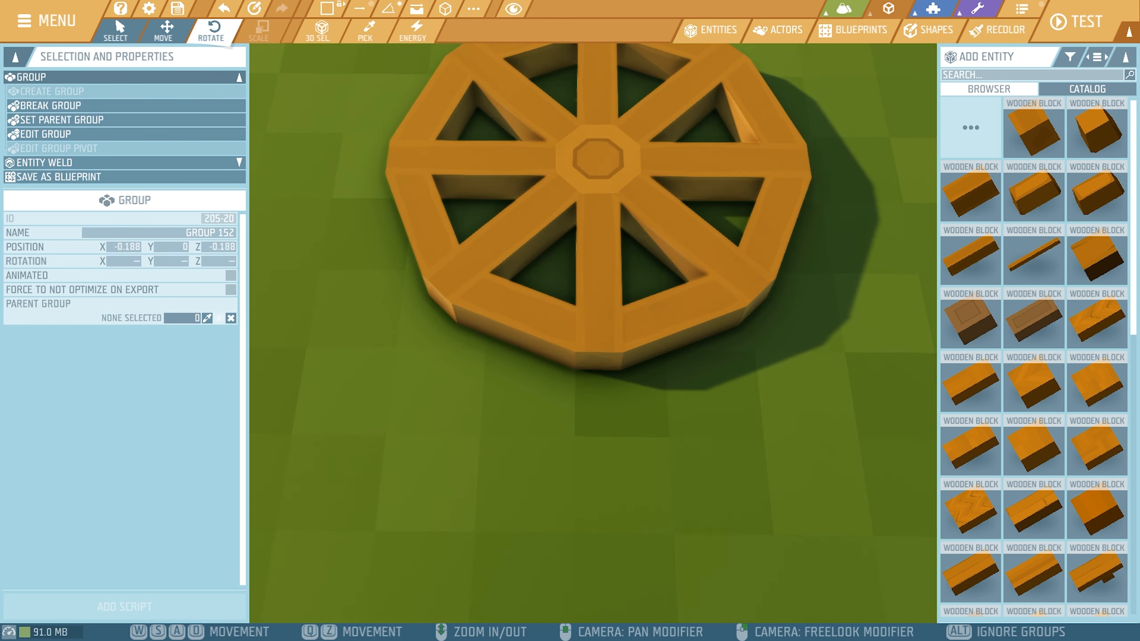
pyautogui.moveTo(736, 470); pyautogui.dragTo(691, 463, button='right')
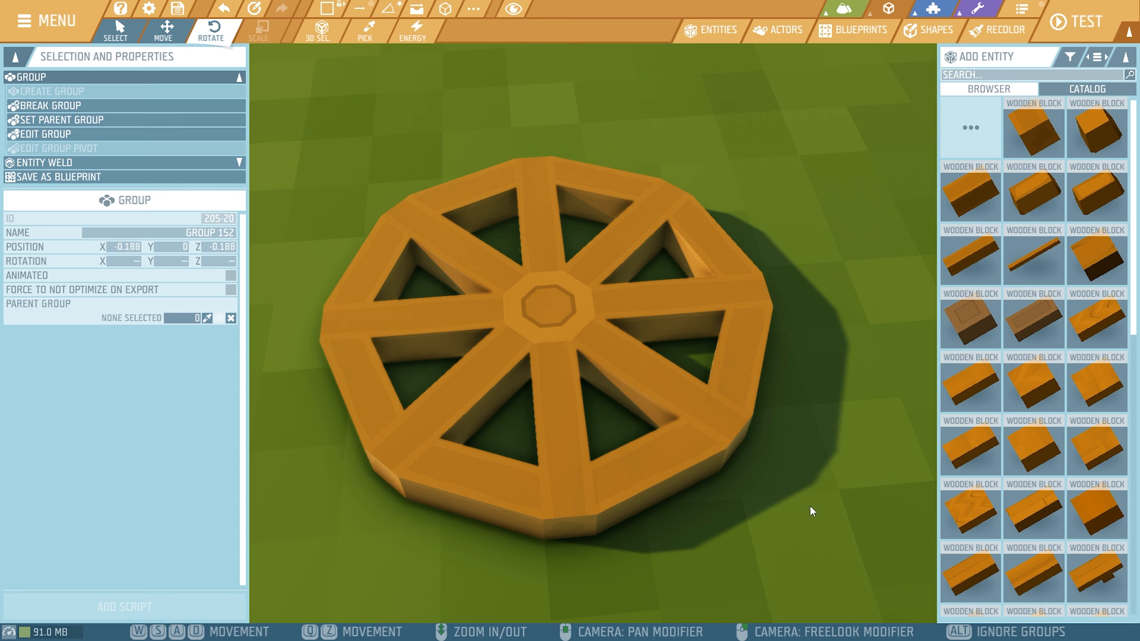
pyautogui.moveTo(833, 435); pyautogui.dragTo(827, 436, button='right')
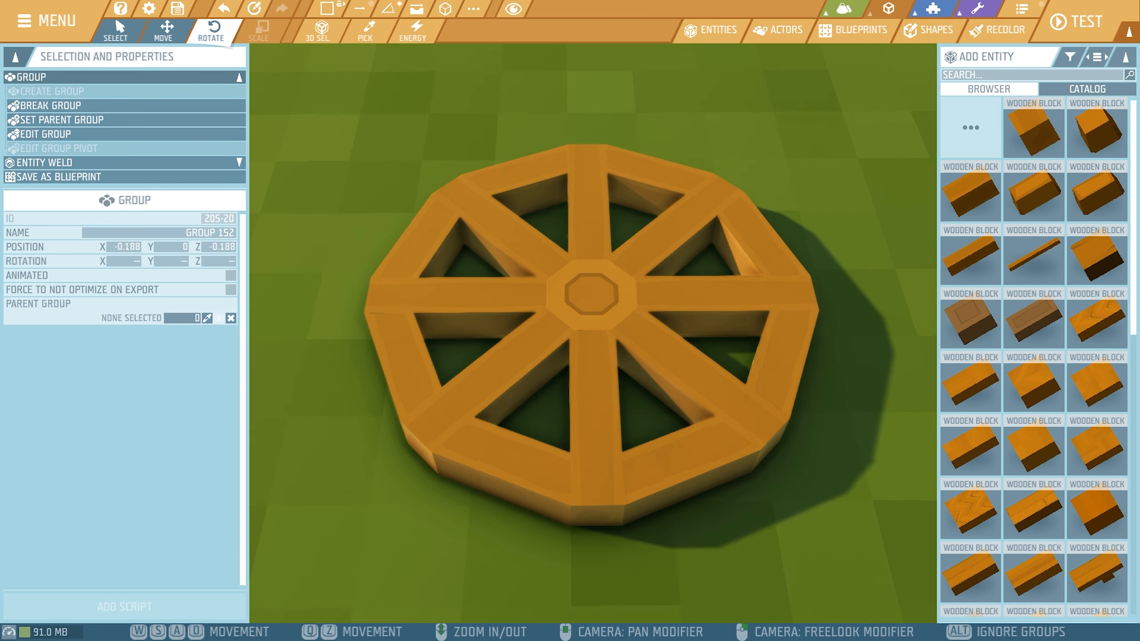
pyautogui.moveTo(293, 66); pyautogui.dragTo(877, 554)
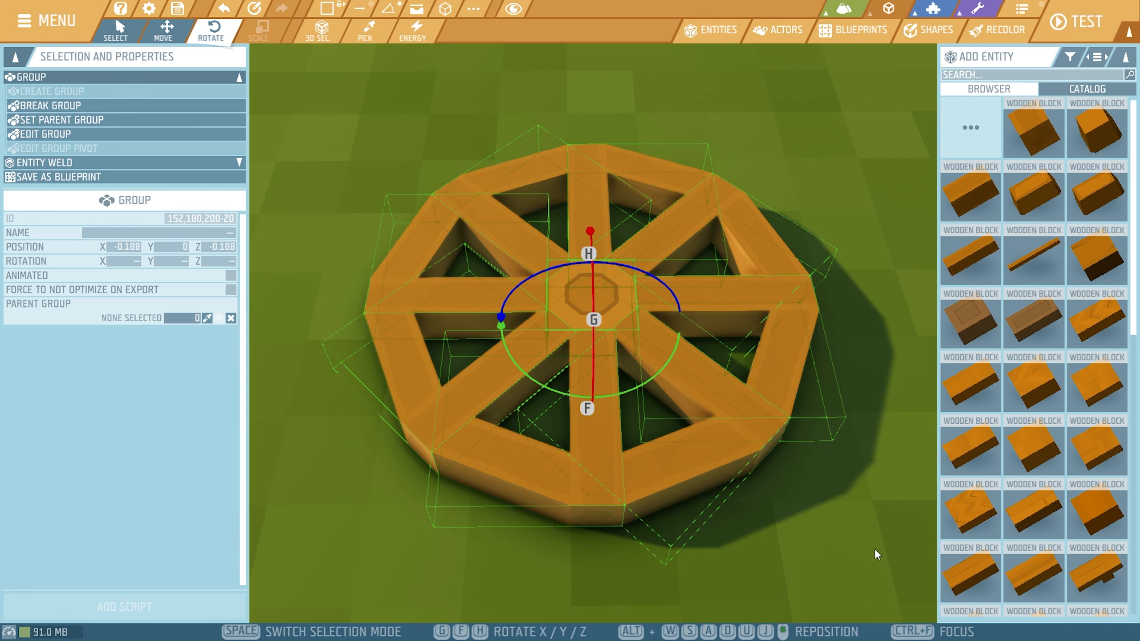
pyautogui.click(58, 176)
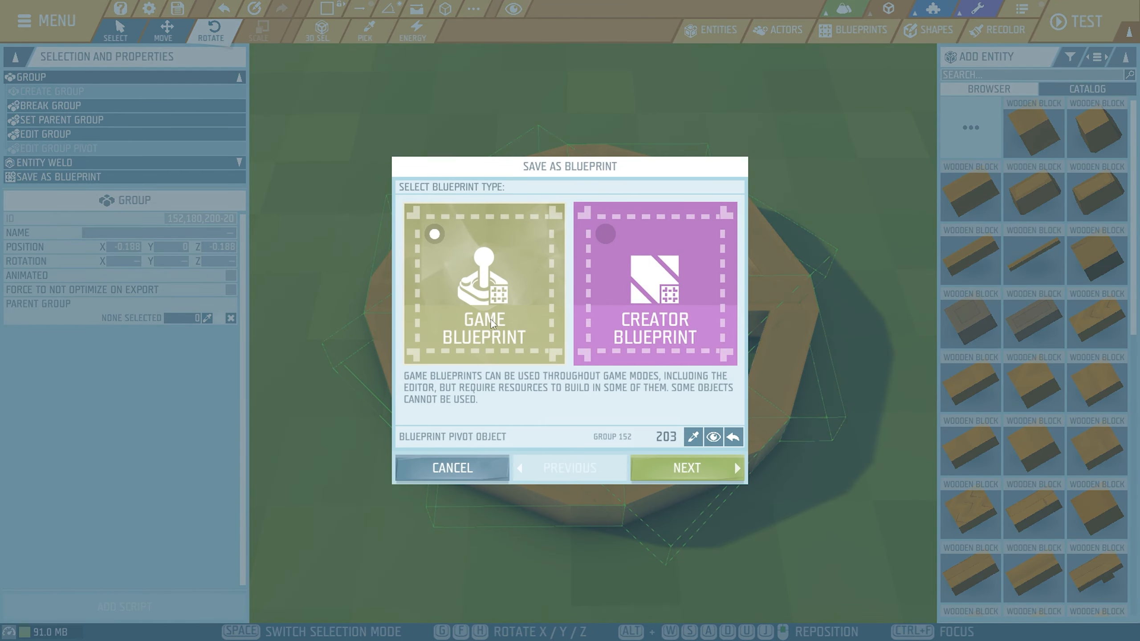
pyautogui.click(685, 469)
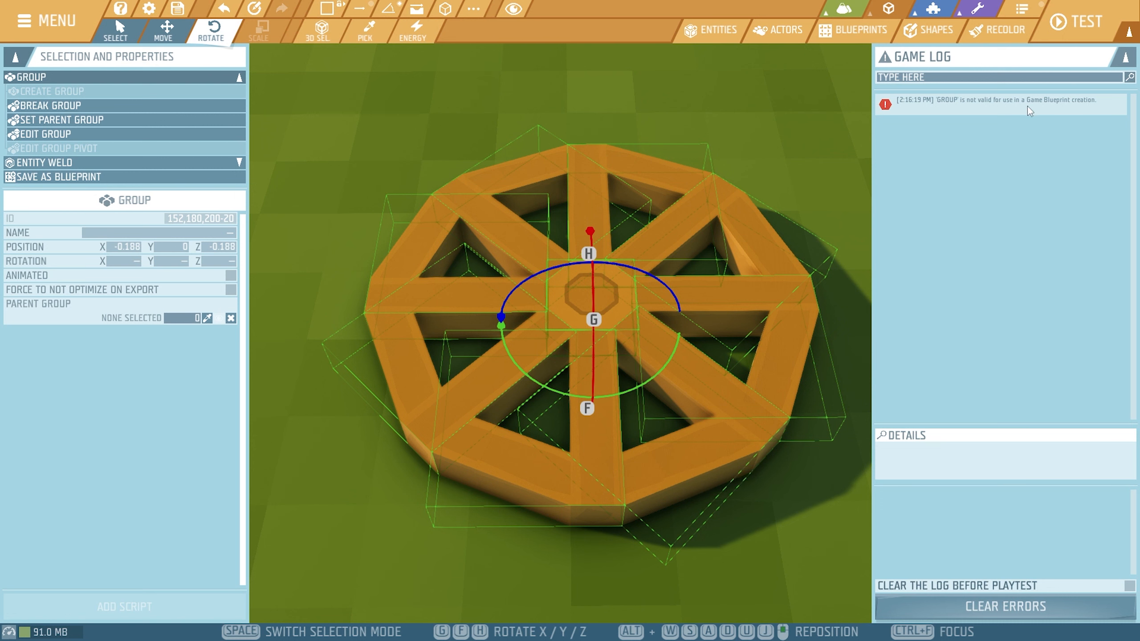
pyautogui.click(807, 151)
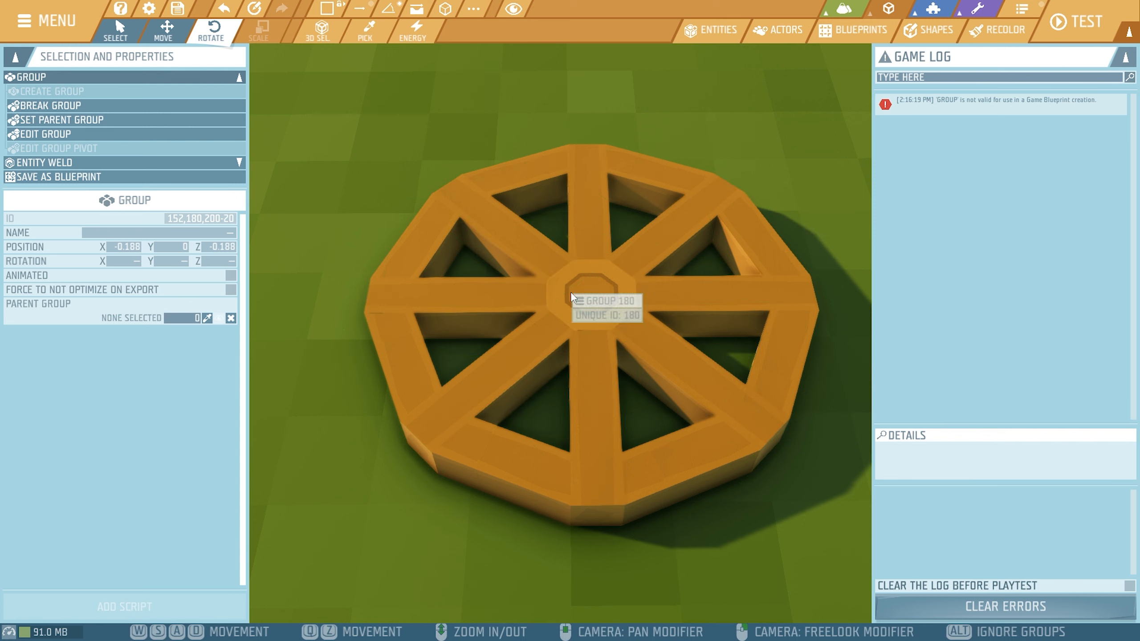
# - Break the hub's group and all the spoke-and-rim groups into individual blocks, keeping the wheel's blocks selected
pyautogui.click(584, 309)
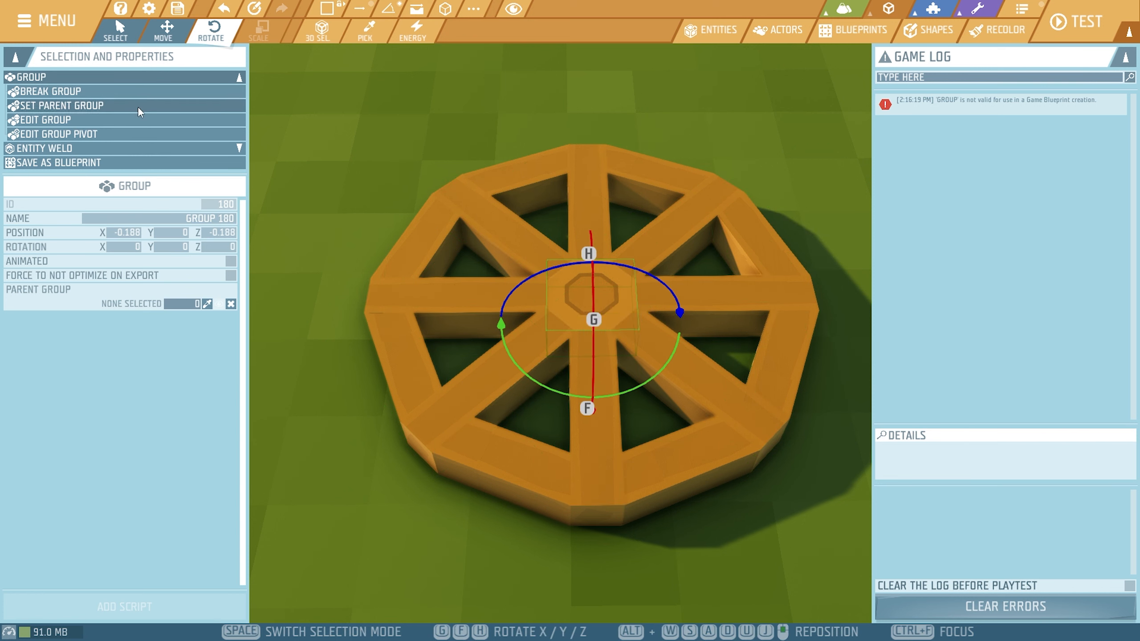
pyautogui.click(50, 94)
pyautogui.click(334, 141)
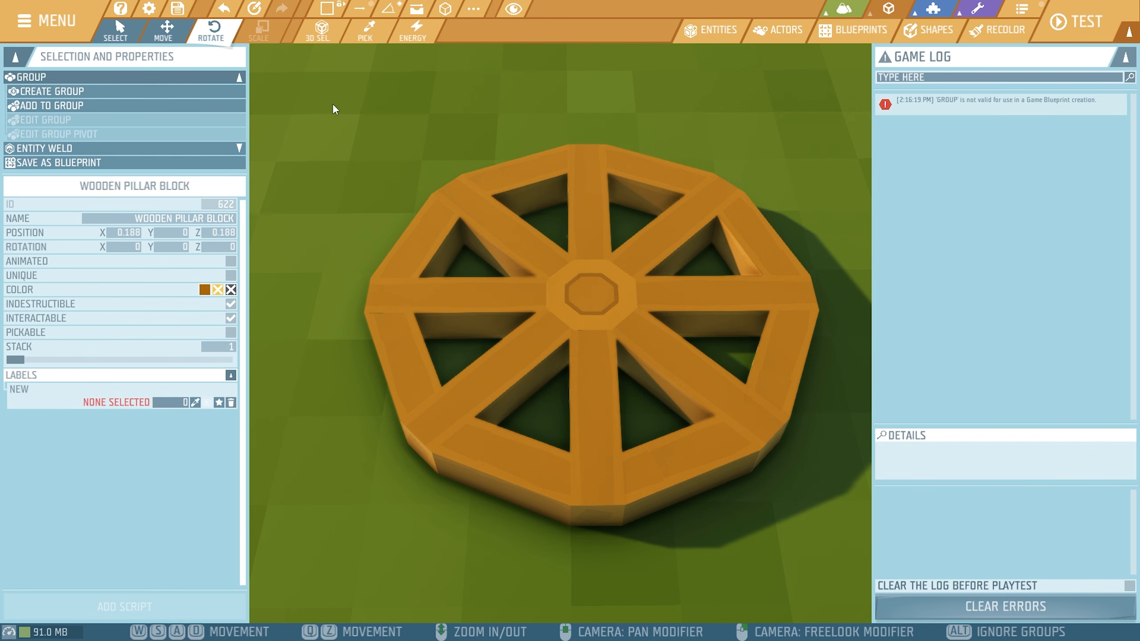
pyautogui.moveTo(333, 103); pyautogui.dragTo(831, 537)
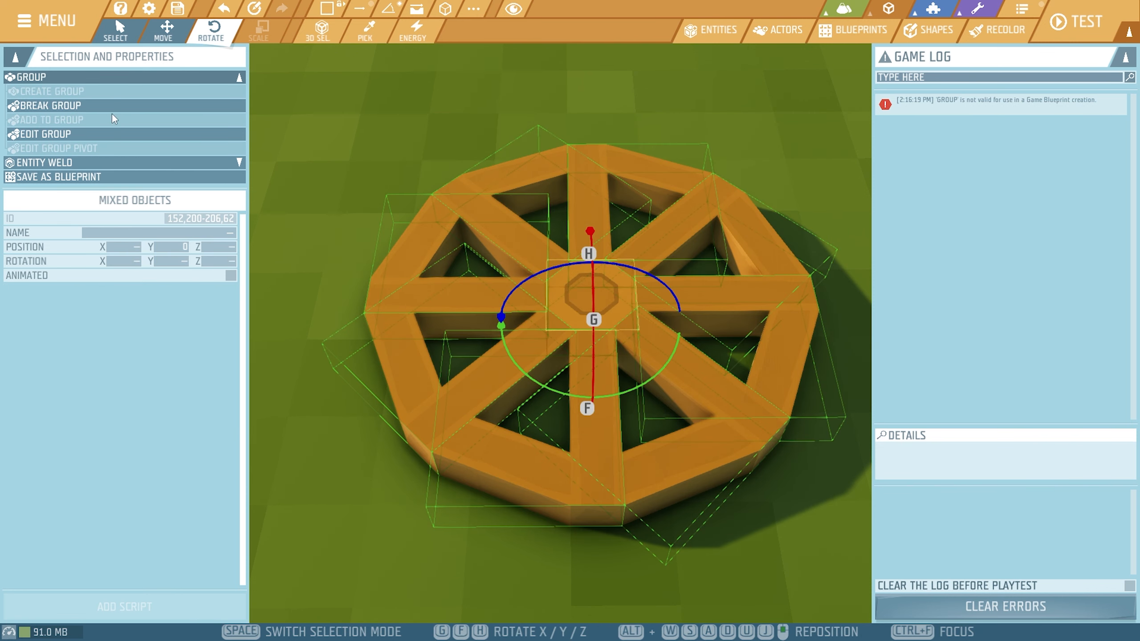
pyautogui.click(45, 106)
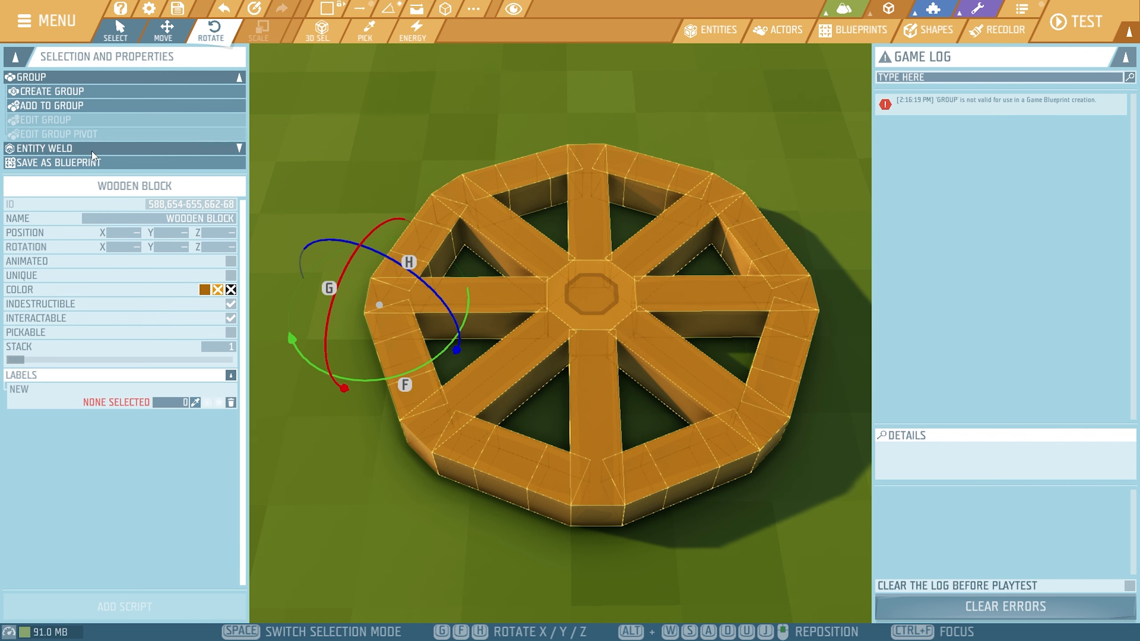
# - Check the preview and requirements of a game blueprint made from the selected wheel blocks, without saving it
pyautogui.click(58, 162)
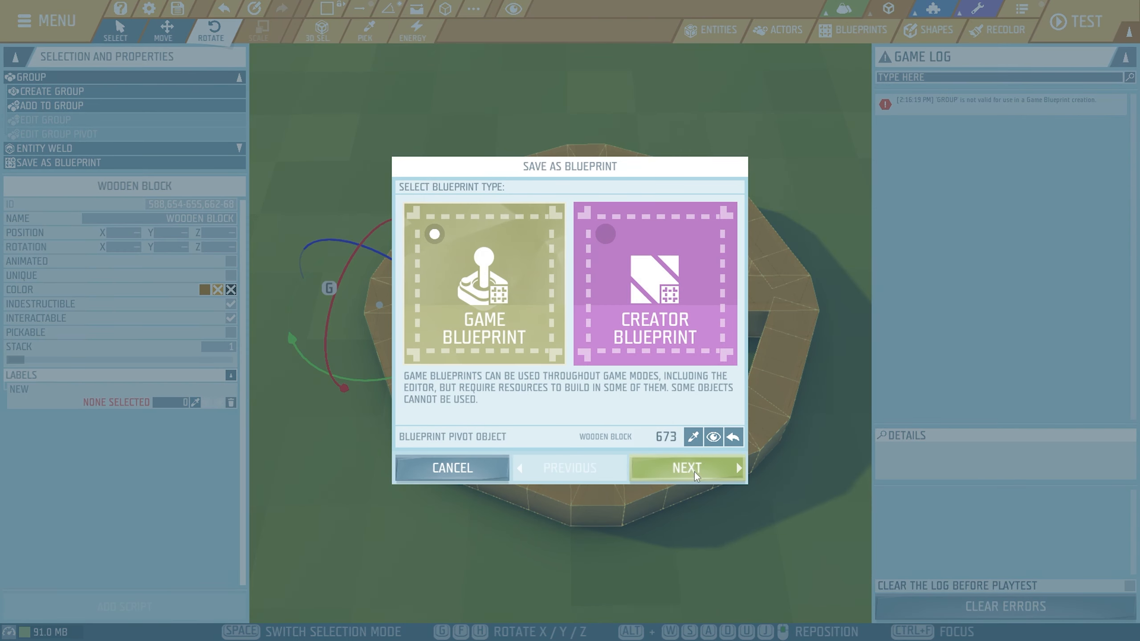
pyautogui.click(694, 469)
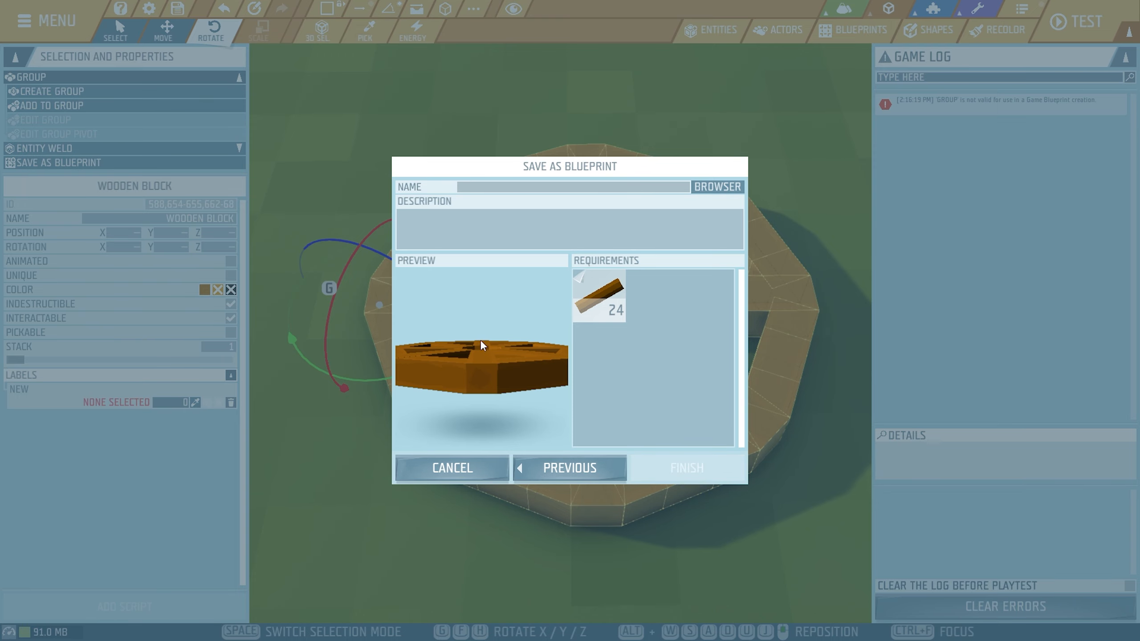
pyautogui.click(475, 468)
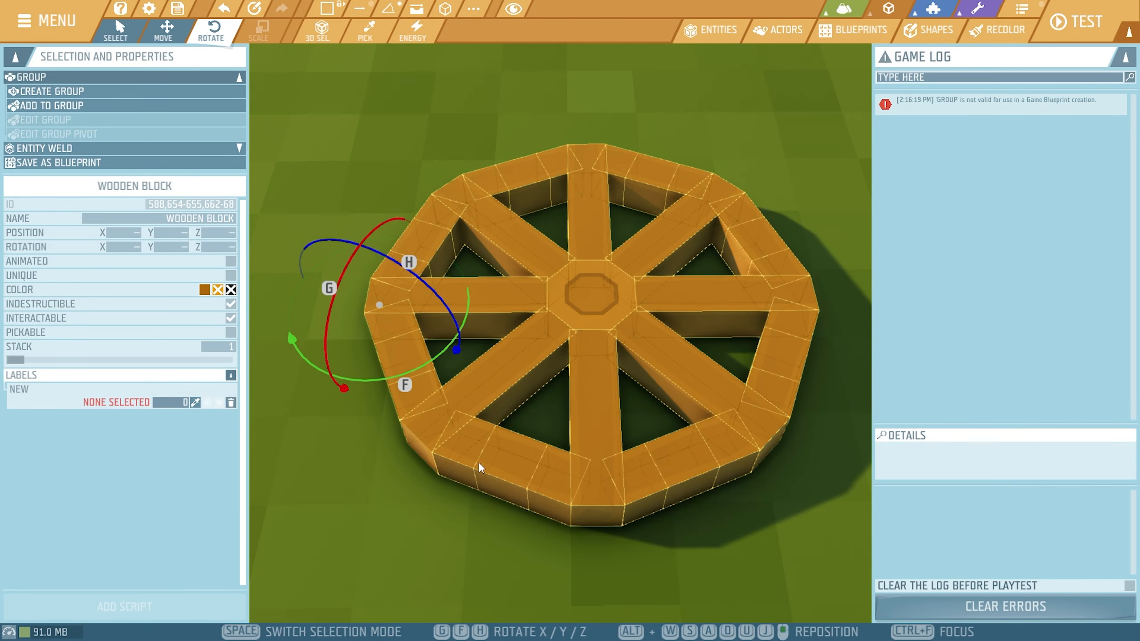
# - Select the whole wheel including the hub and check its game blueprint preview and requirements, without saving it
pyautogui.moveTo(334, 73); pyautogui.dragTo(825, 556)
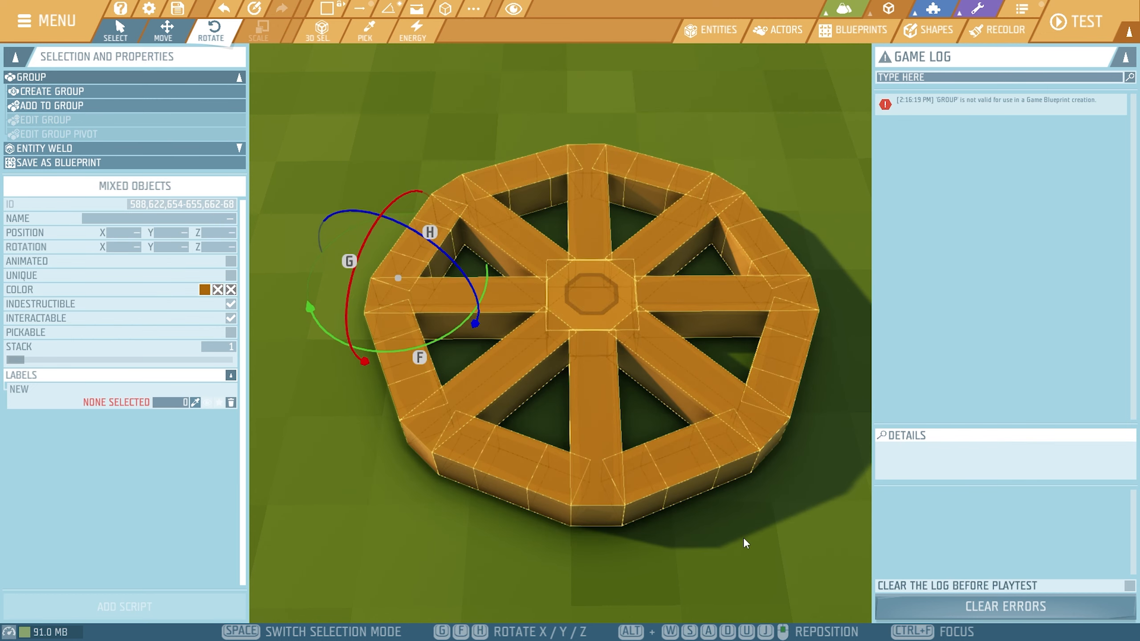
pyautogui.click(134, 163)
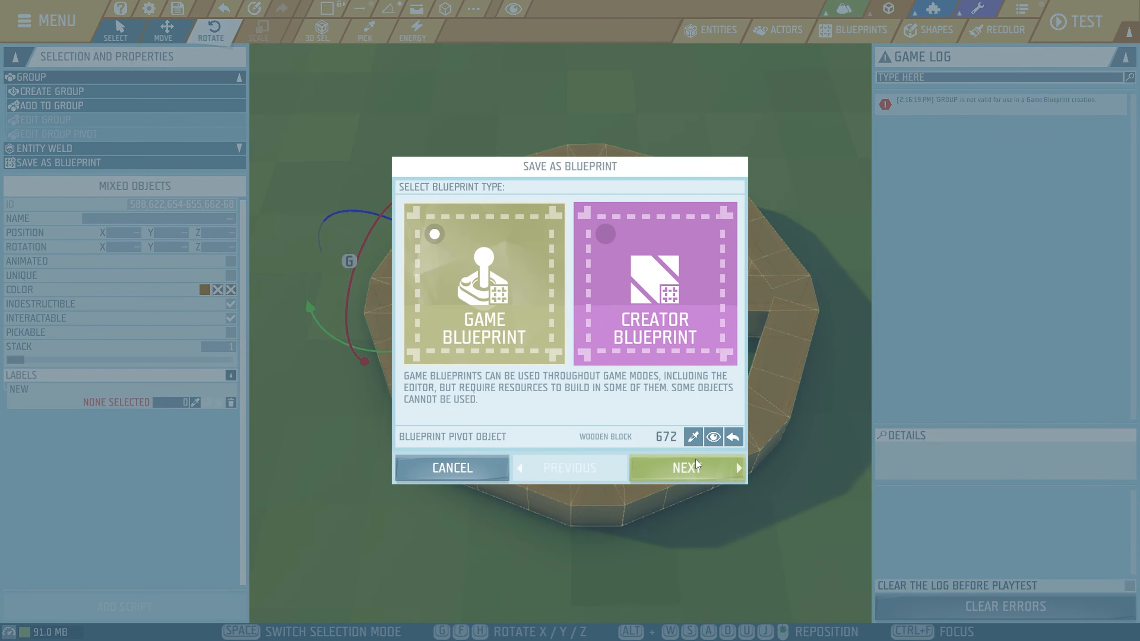
pyautogui.click(693, 468)
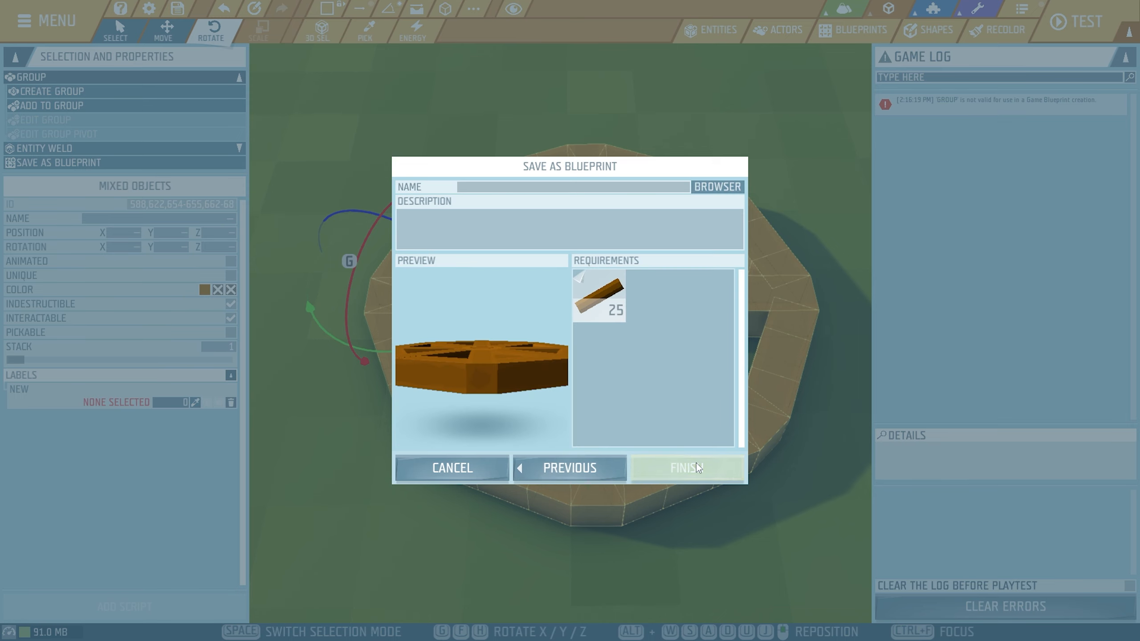
pyautogui.click(471, 466)
# - Duplicate one spoke-and-rim group and move the copy behind the wheel beside the lone block, to about Z -5.25
pyautogui.scroll(-4, 417, 521)
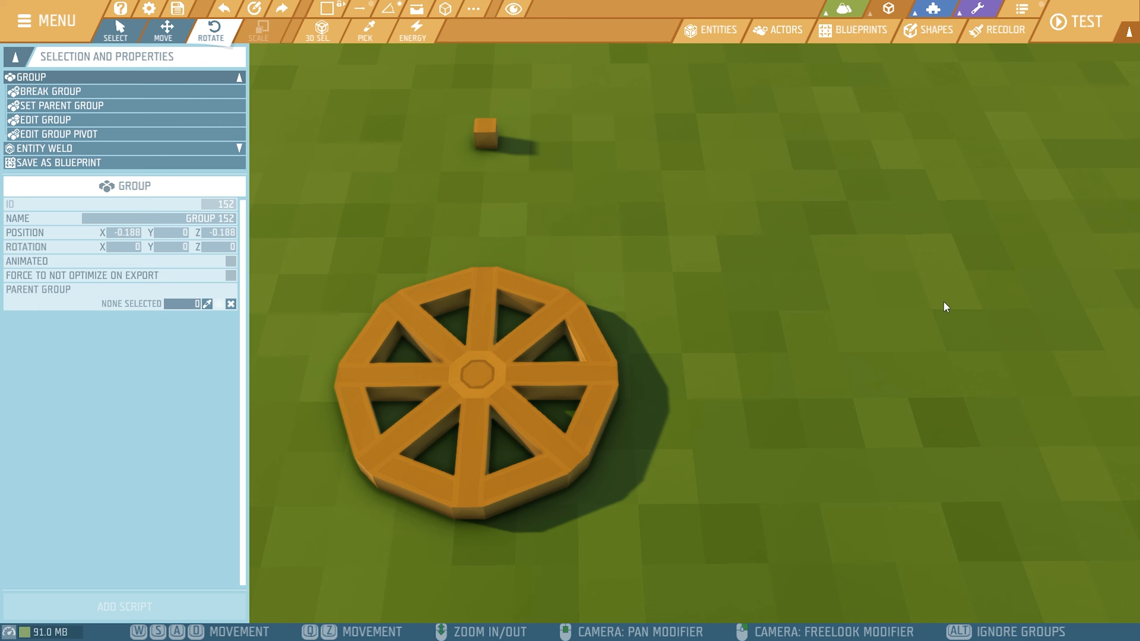
pyautogui.click(595, 398)
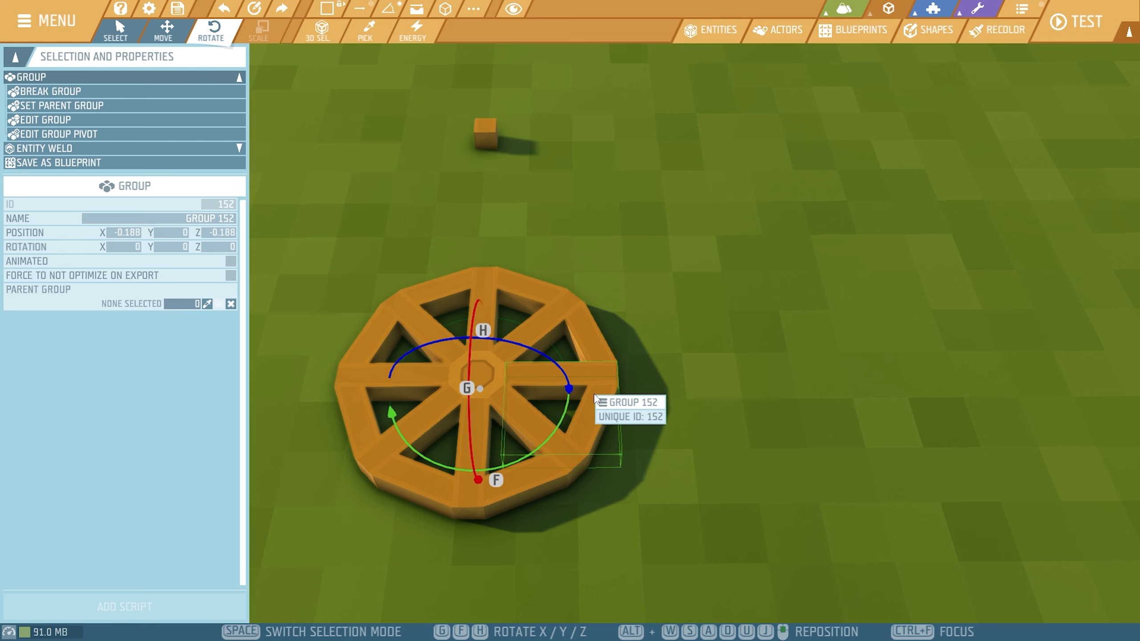
pyautogui.hotkey('ctrl', 'd')
pyautogui.press('space')
pyautogui.press('space')
pyautogui.moveTo(474, 461); pyautogui.dragTo(491, 188)
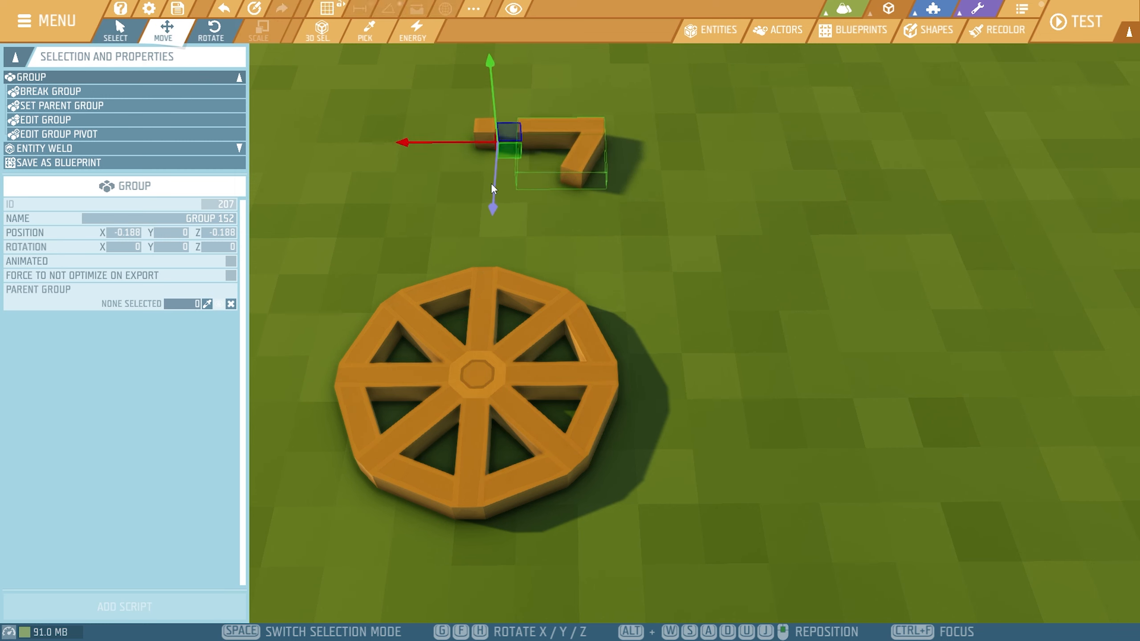
pyautogui.click(725, 291)
# - Break all groups of the wheel into individual blocks, leaving the separate spoke-and-rim copy grouped, and check both by selecting them
pyautogui.moveTo(309, 258); pyautogui.dragTo(801, 601)
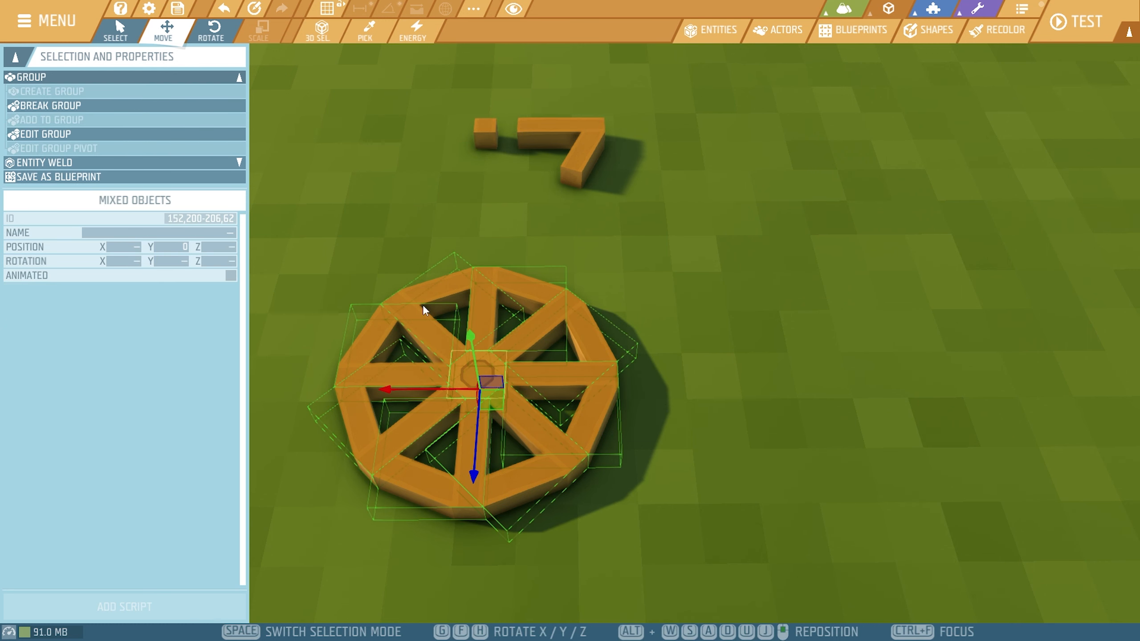
pyautogui.click(90, 105)
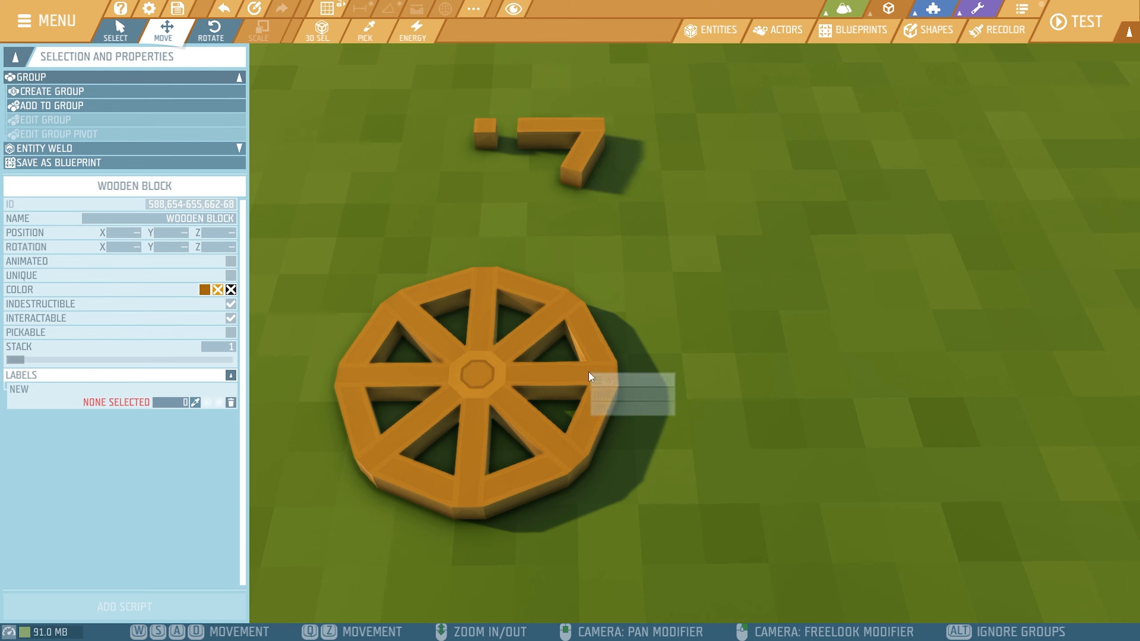
pyautogui.click(561, 134)
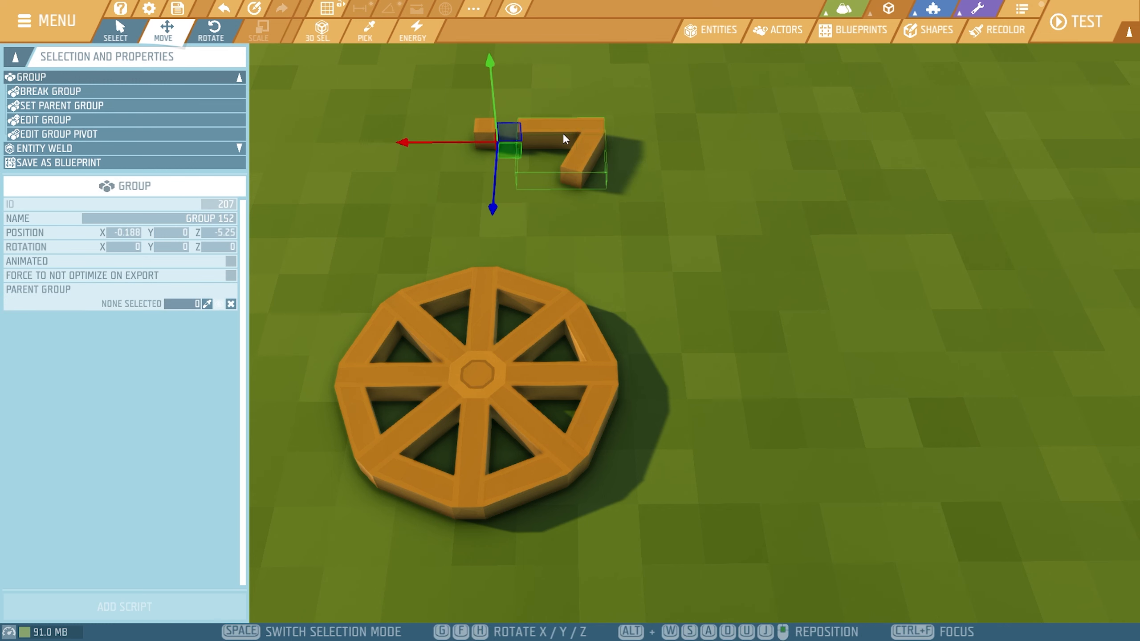
pyautogui.click(634, 353)
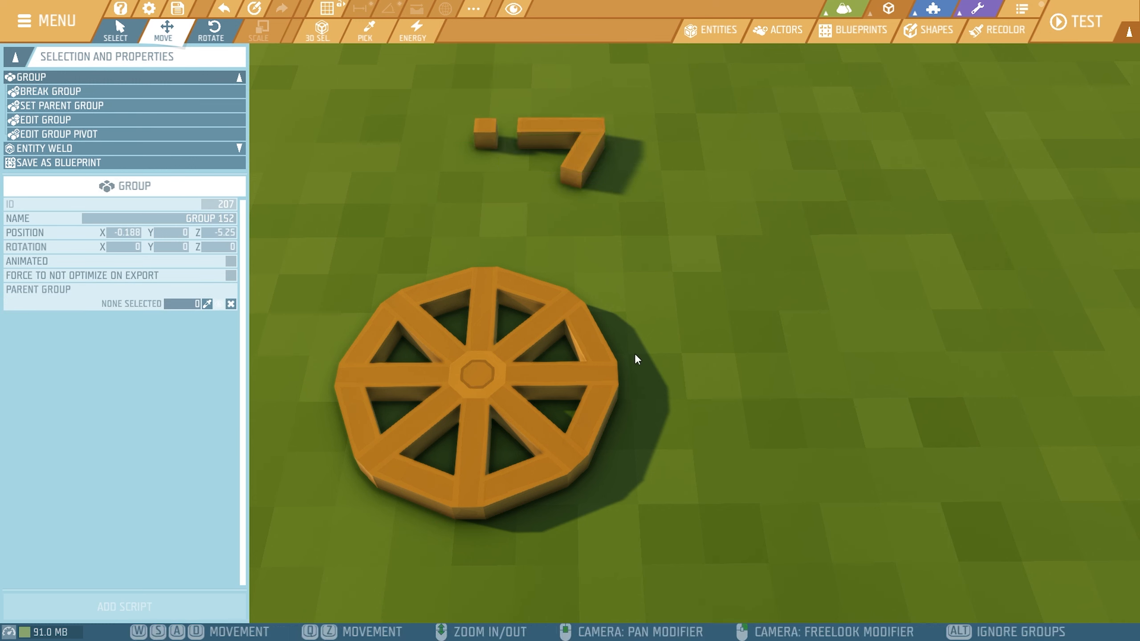
pyautogui.click(525, 374)
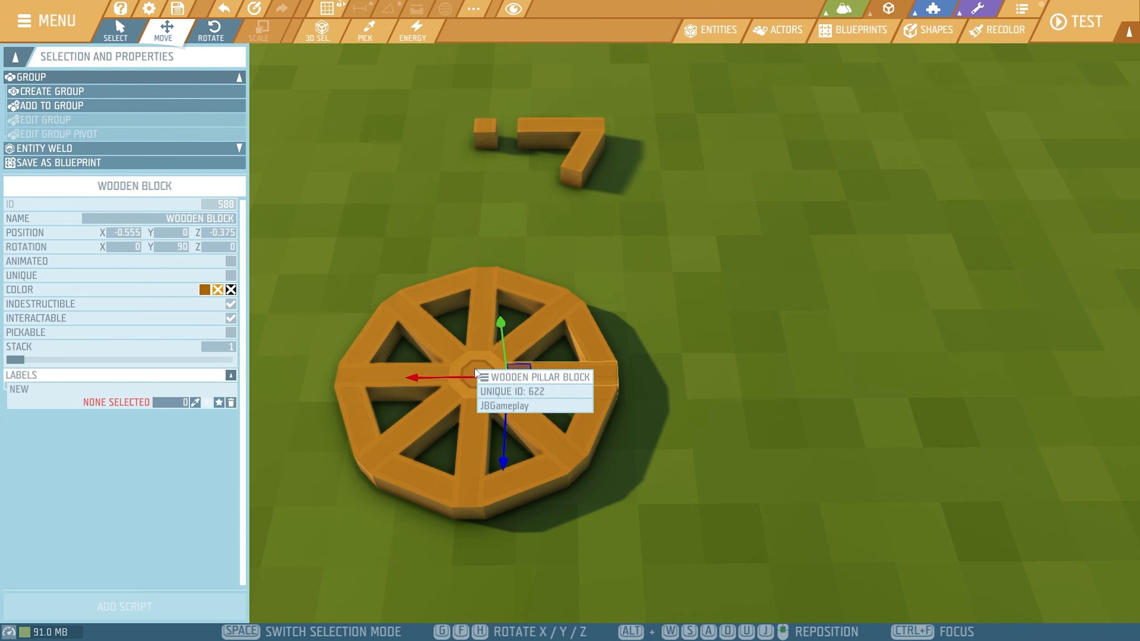
pyautogui.click(780, 386)
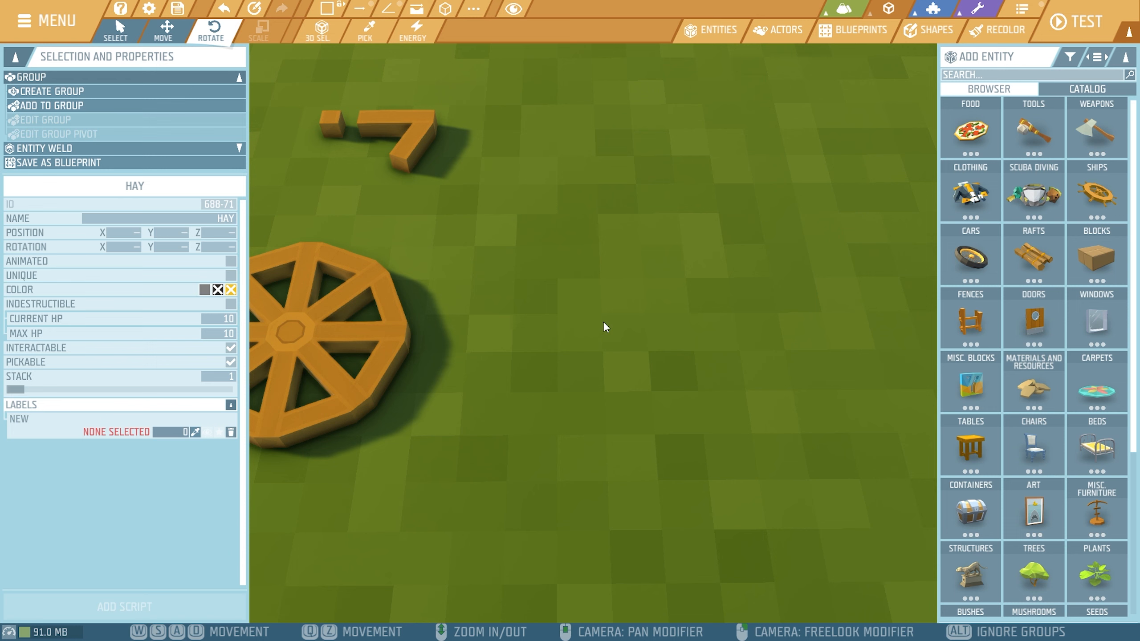
# - Search the entities for hay, place one bundle on the grass beside the wheel, and rotate it about 22° around Y
pyautogui.click(961, 75)
pyautogui.write('hay')
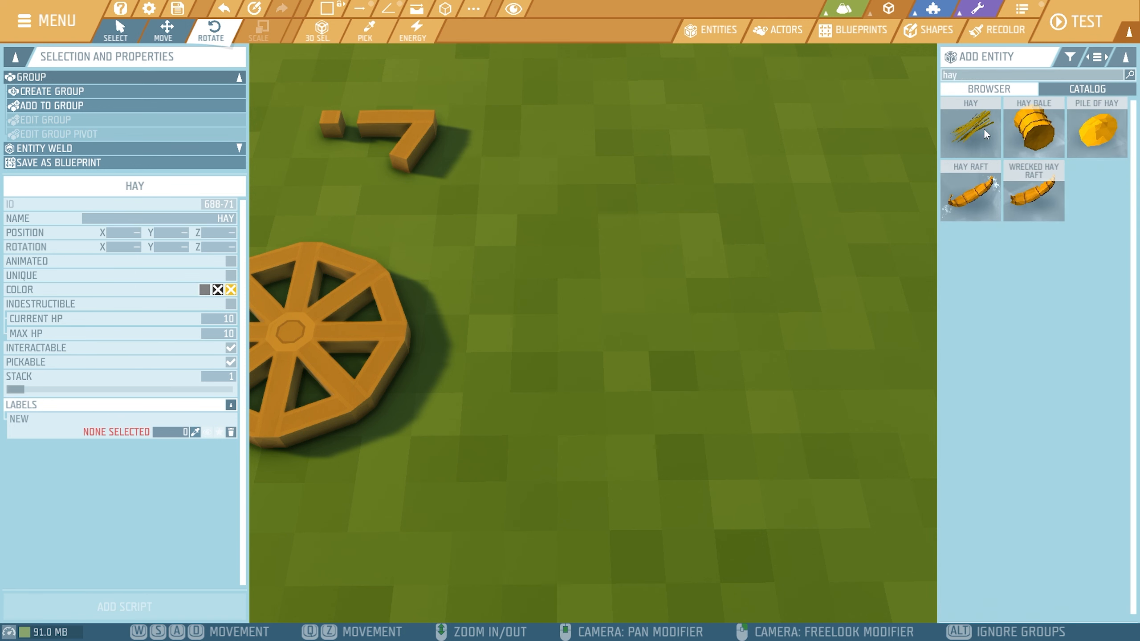
pyautogui.click(983, 129)
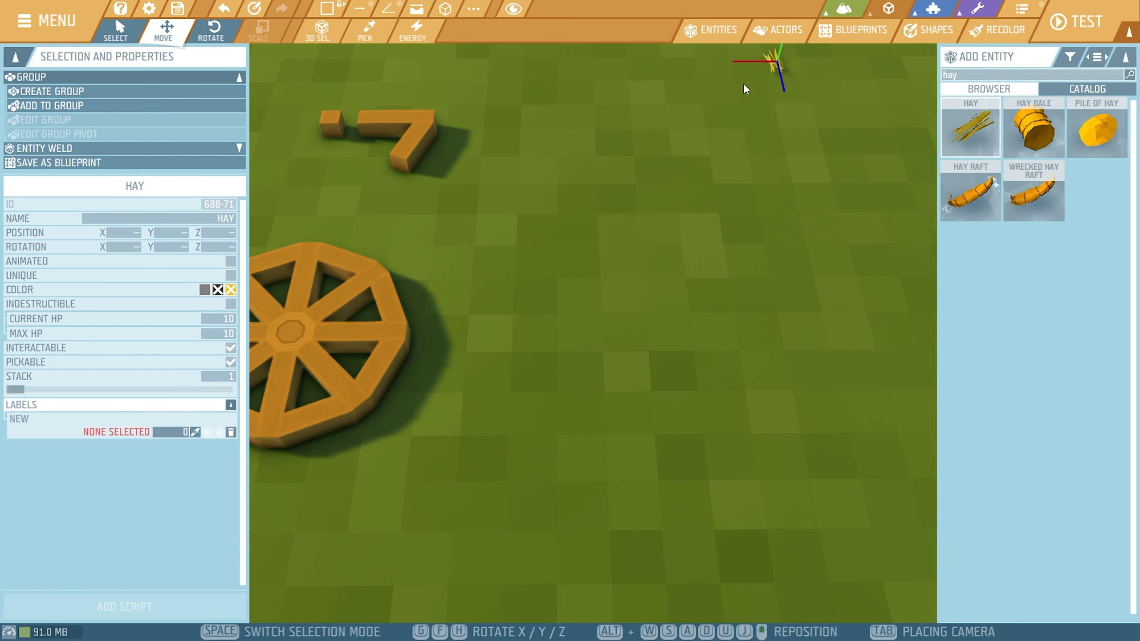
pyautogui.click(574, 337)
pyautogui.scroll(5, 624, 383)
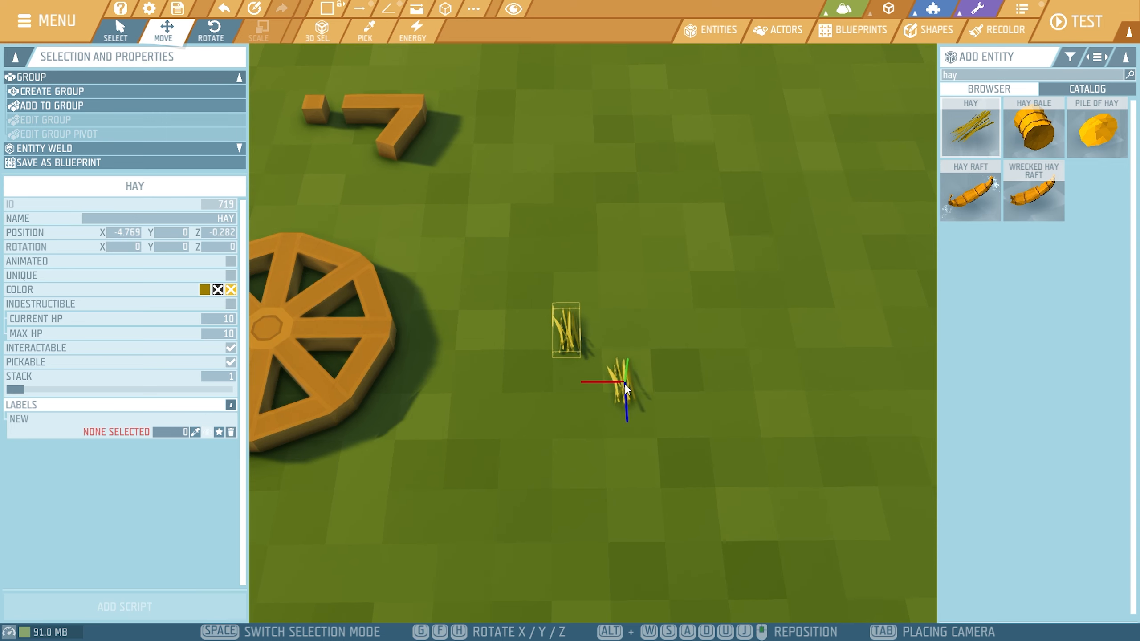
pyautogui.press('3')
pyautogui.moveTo(616, 374); pyautogui.dragTo(591, 380)
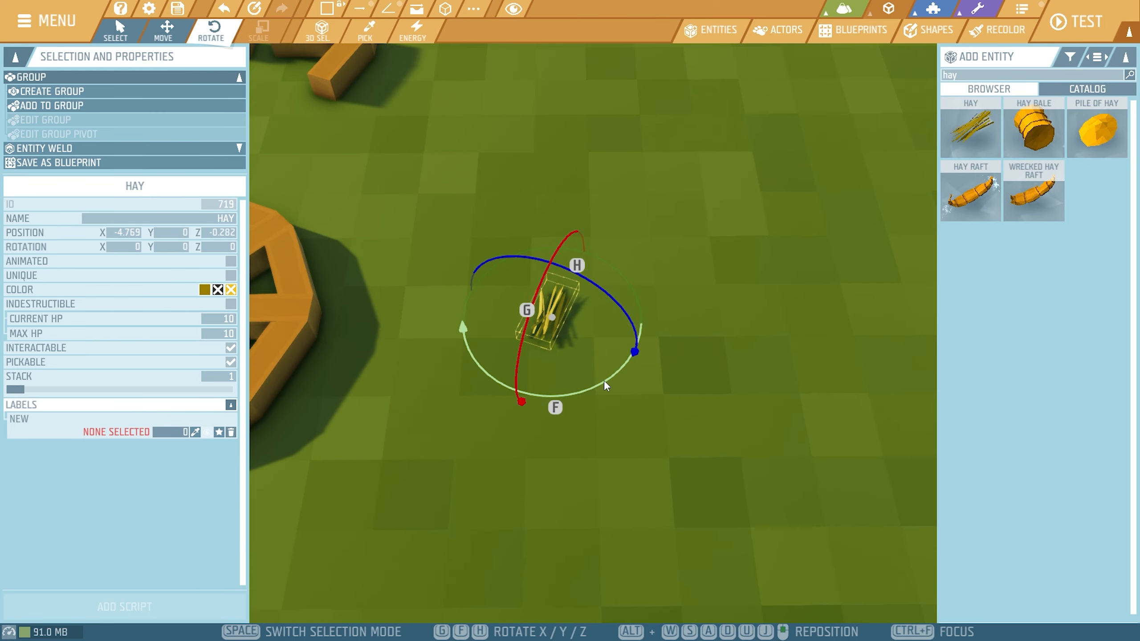
# - Duplicate the hay bundle, move the copy away from the original, and rotate it around its vertical axis
pyautogui.press('1')
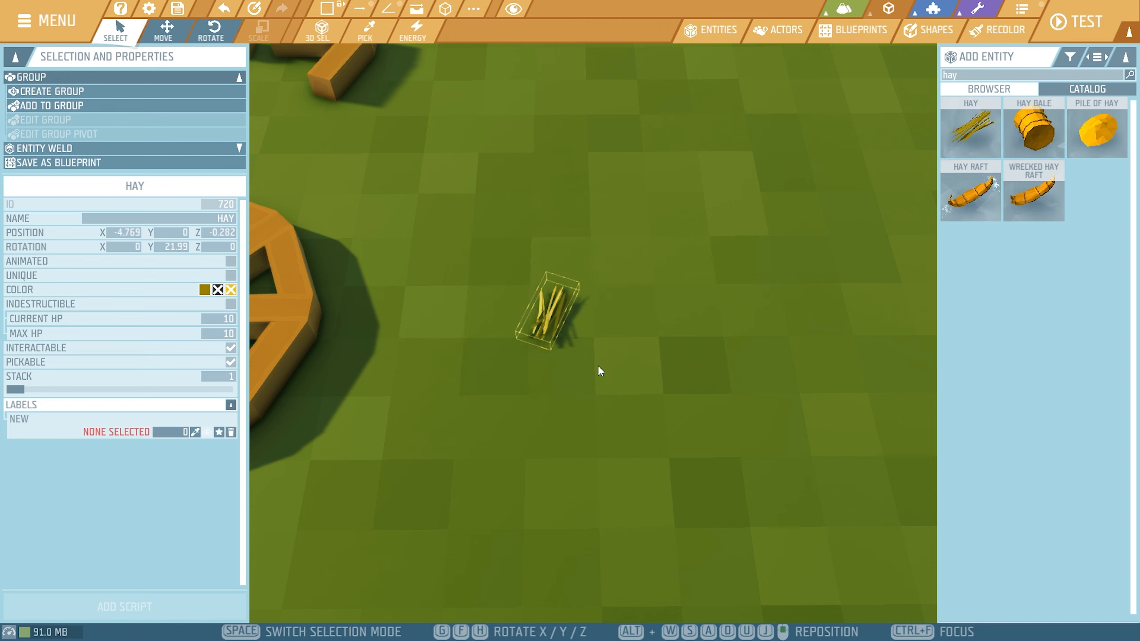
pyautogui.press('2')
pyautogui.keyDown('shift'); pyautogui.moveTo(499, 307); pyautogui.dragTo(589, 354); pyautogui.keyUp('shift')
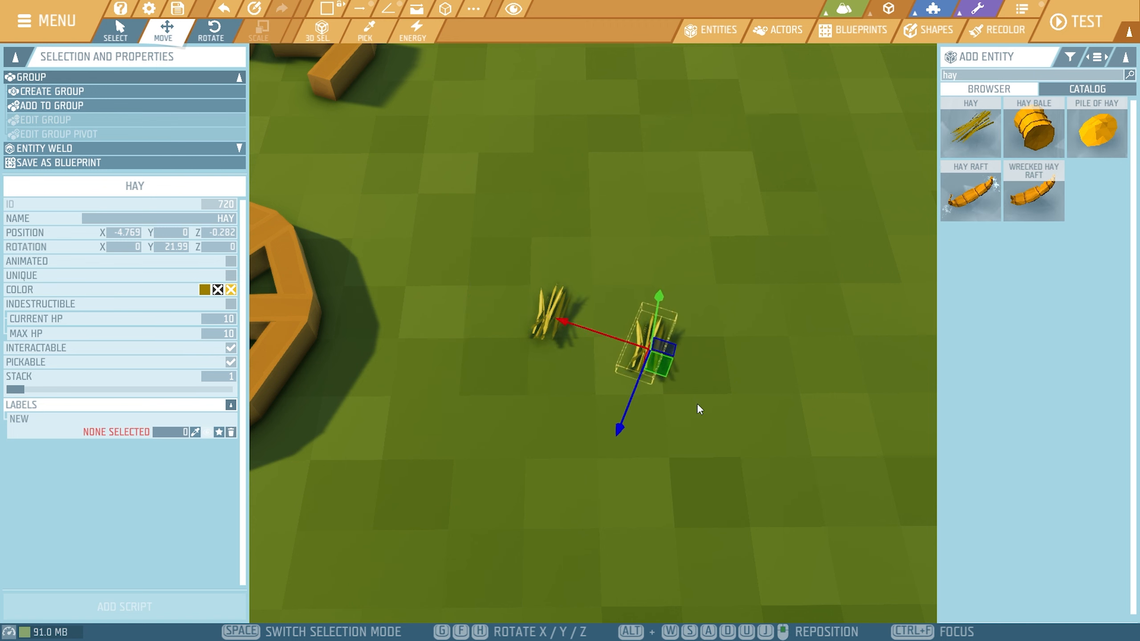
pyautogui.press('3')
pyautogui.moveTo(716, 398); pyautogui.dragTo(675, 418)
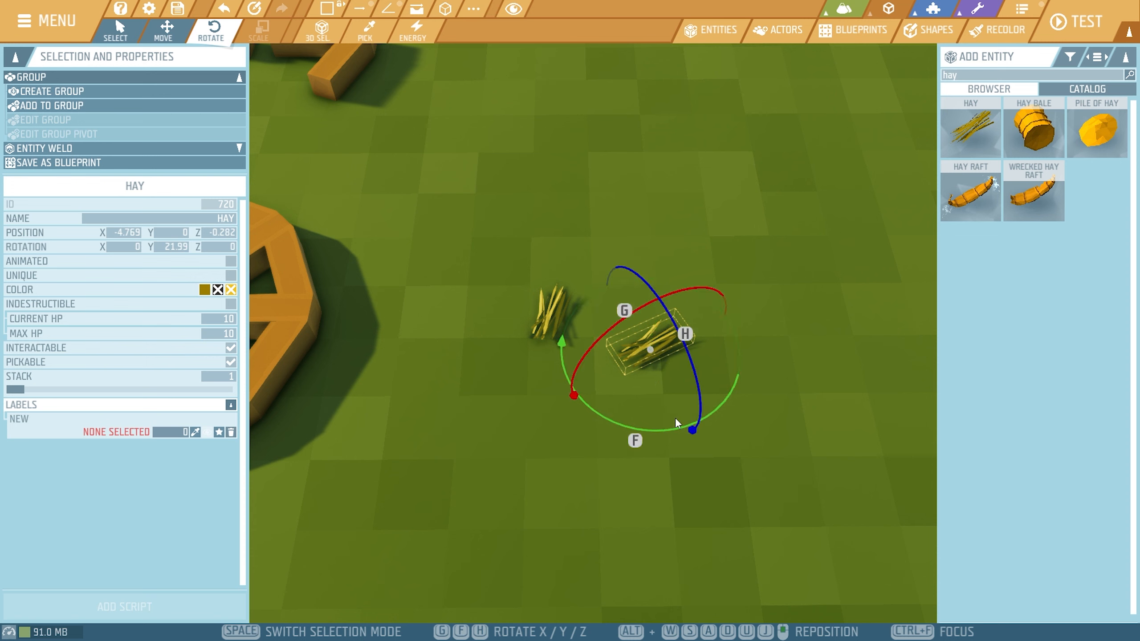
pyautogui.click(758, 437)
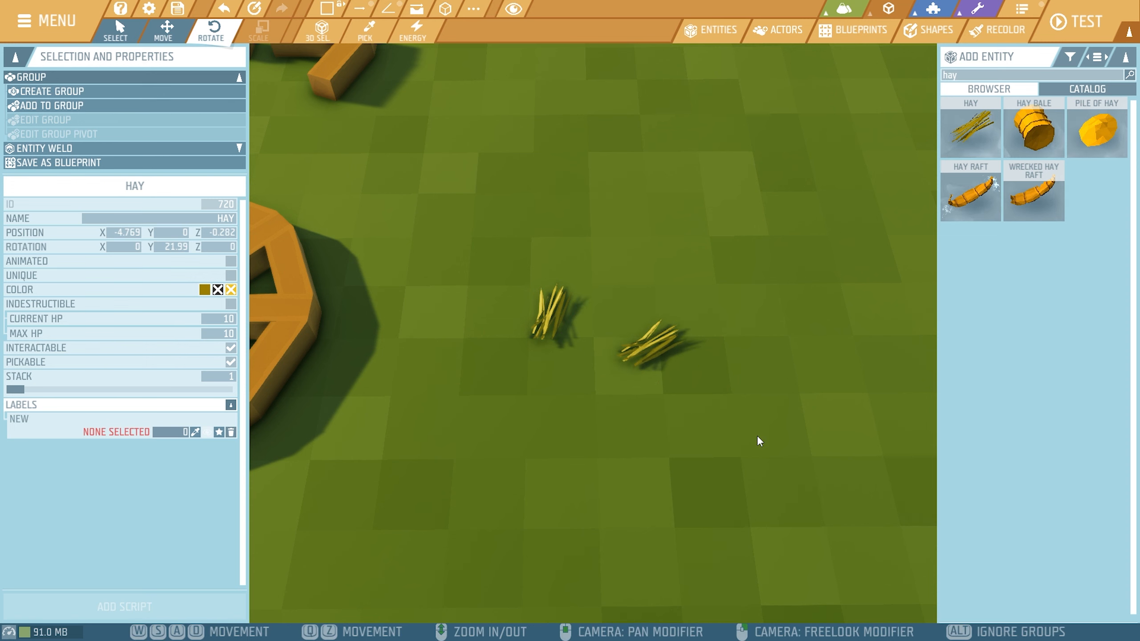
# - Place three more hay bundles behind the first two, each turned to a different orientation
pyautogui.press('w')
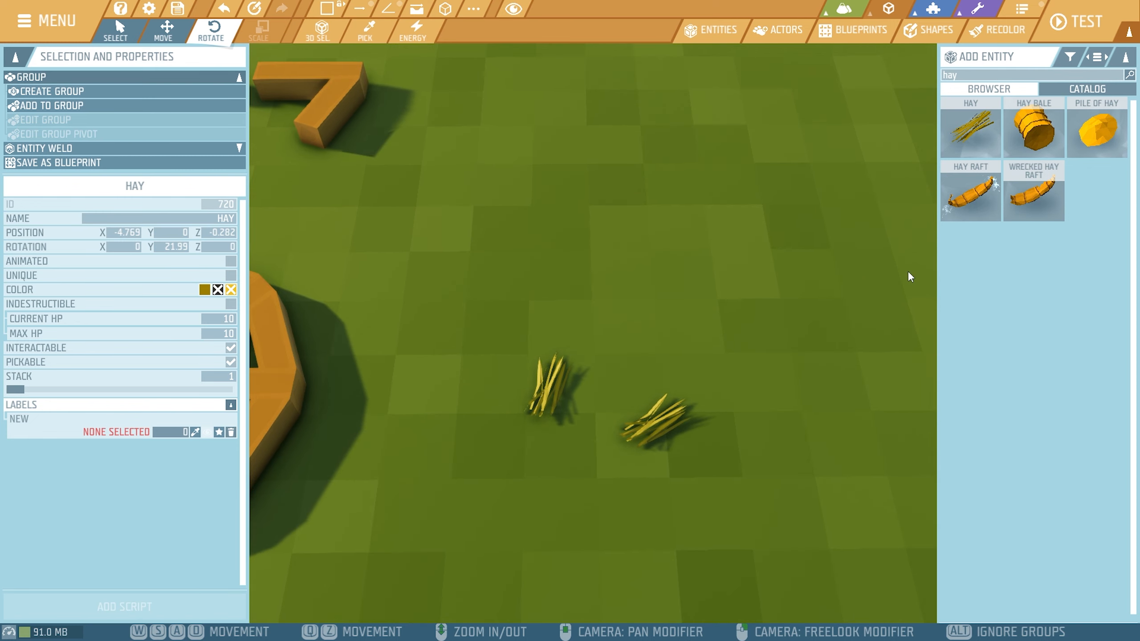
pyautogui.click(971, 138)
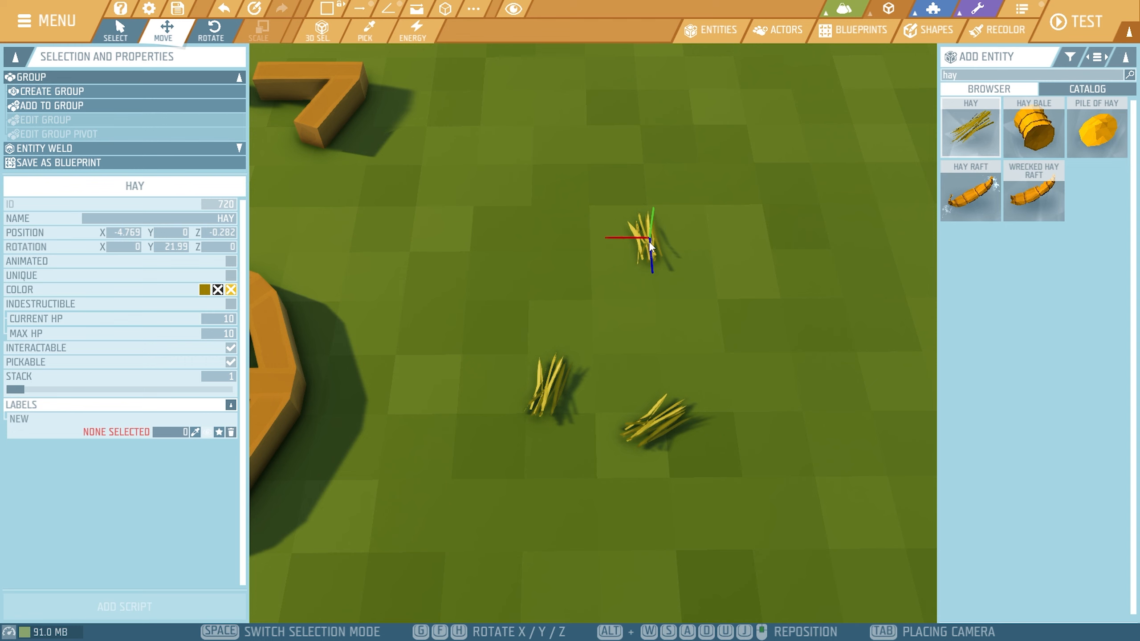
pyautogui.press('f')
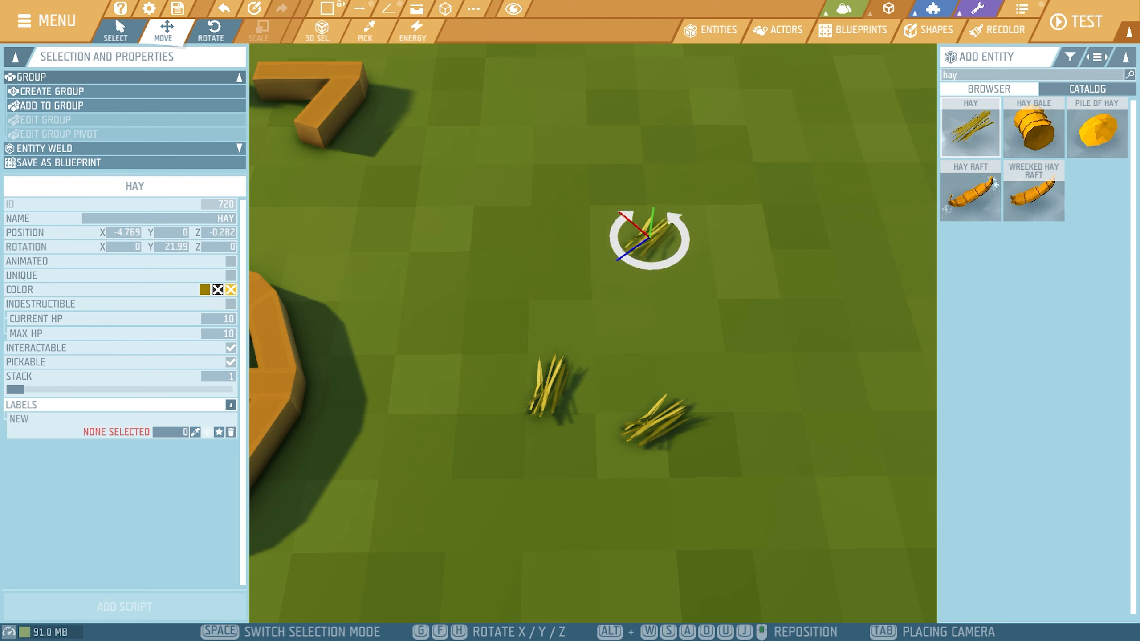
pyautogui.click(654, 252)
pyautogui.click(673, 272)
pyautogui.press('f')
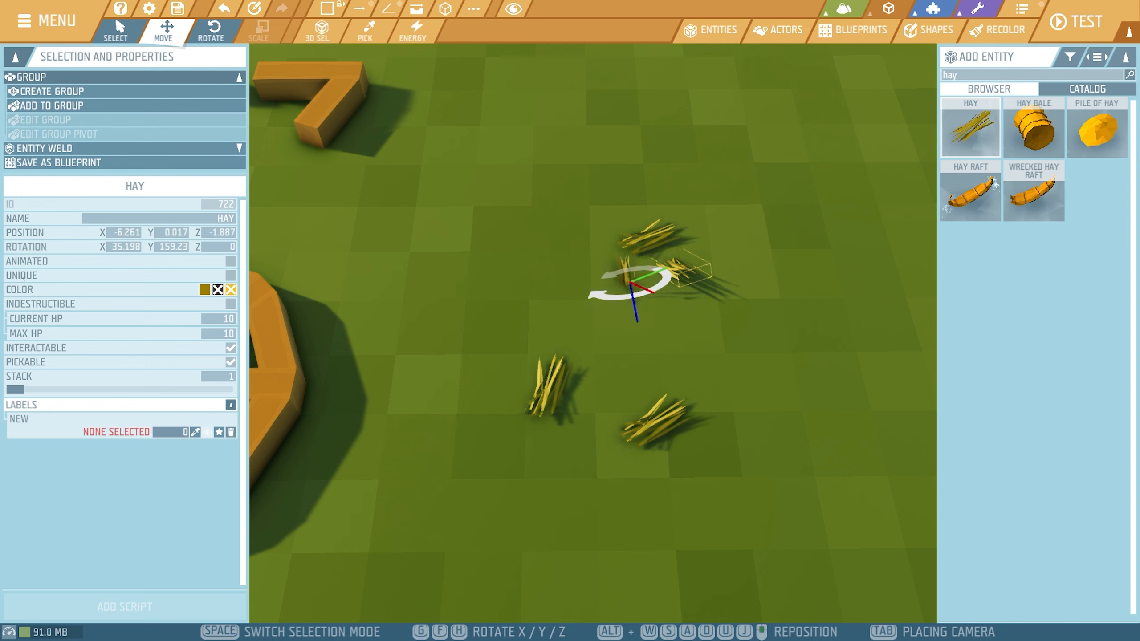
pyautogui.click(696, 312)
pyautogui.press('r')
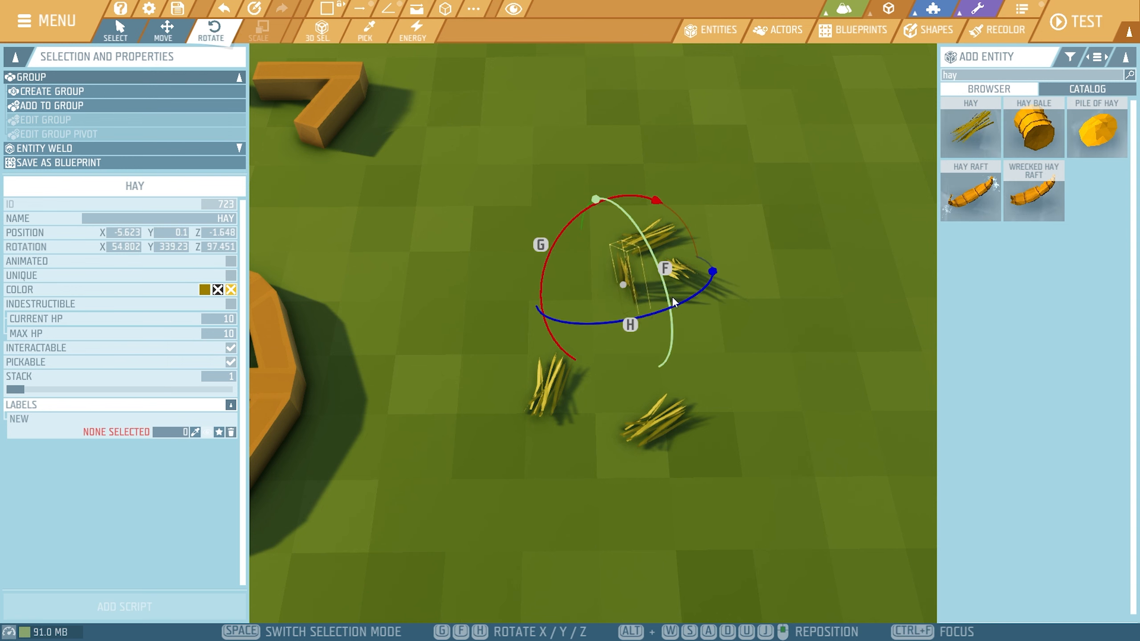
pyautogui.click(793, 265)
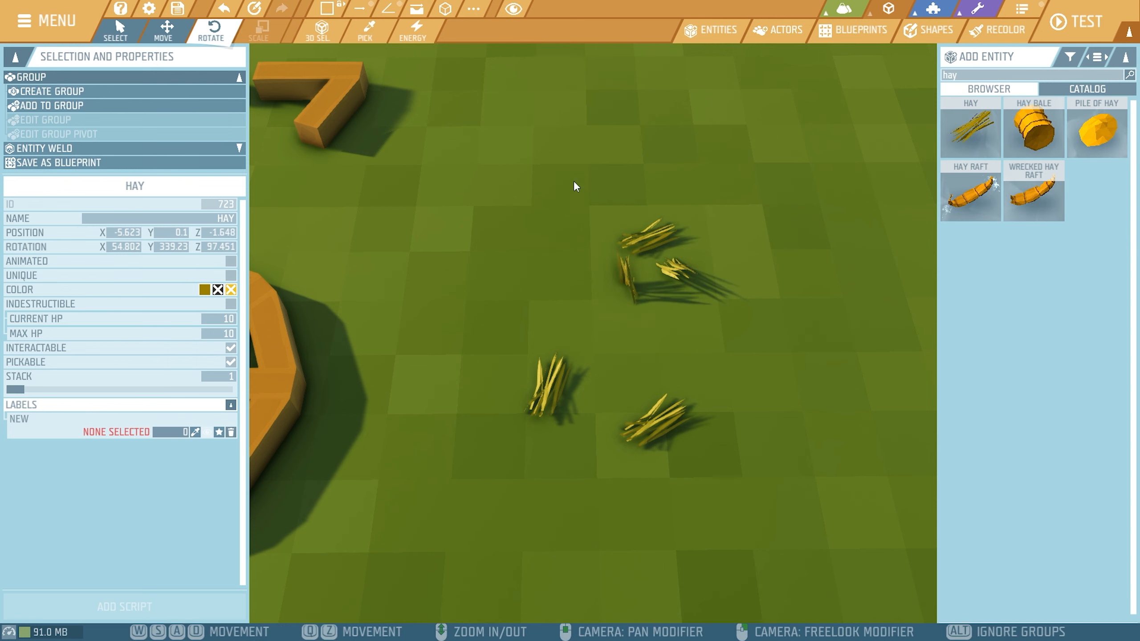
# - Select the hay bundles and recolor them pink
pyautogui.moveTo(571, 185); pyautogui.dragTo(715, 313)
pyautogui.click(205, 290)
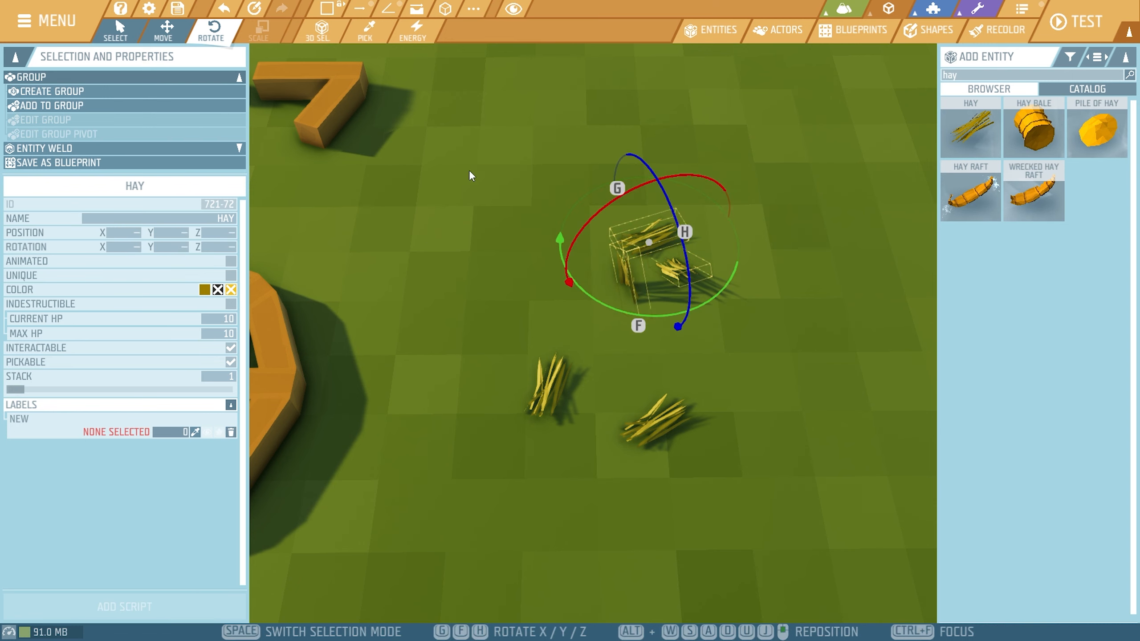
pyautogui.click(503, 458)
pyautogui.click(727, 550)
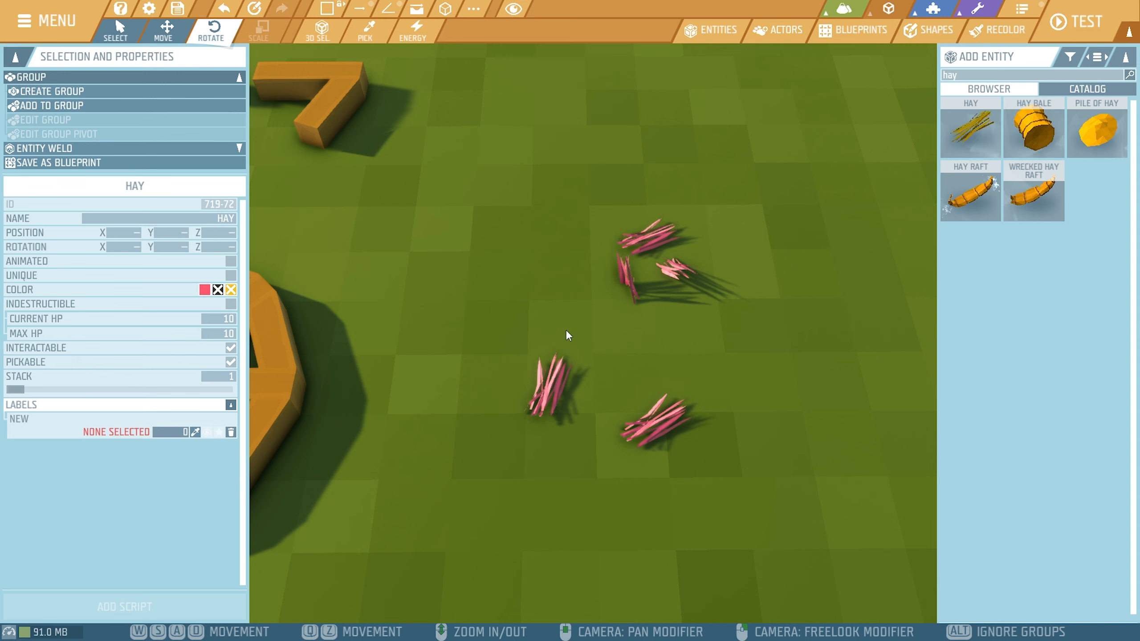
# - Pick one of the pink hay bundles and place a copy in front of the rear bundles, rotated about 49° around Z
pyautogui.click(983, 124)
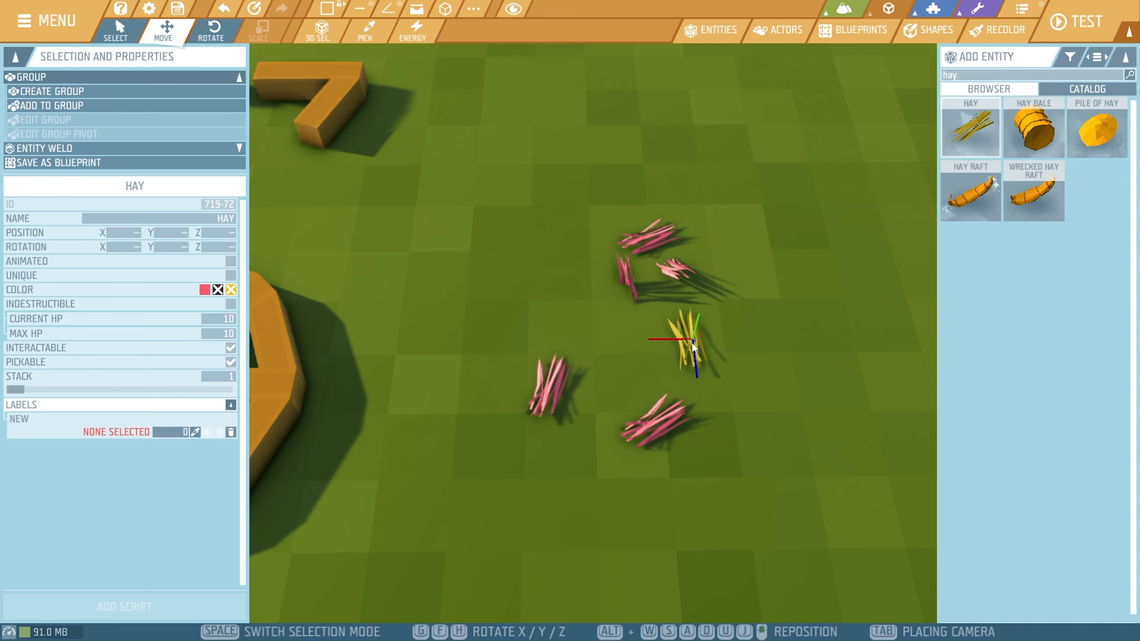
pyautogui.press('Escape')
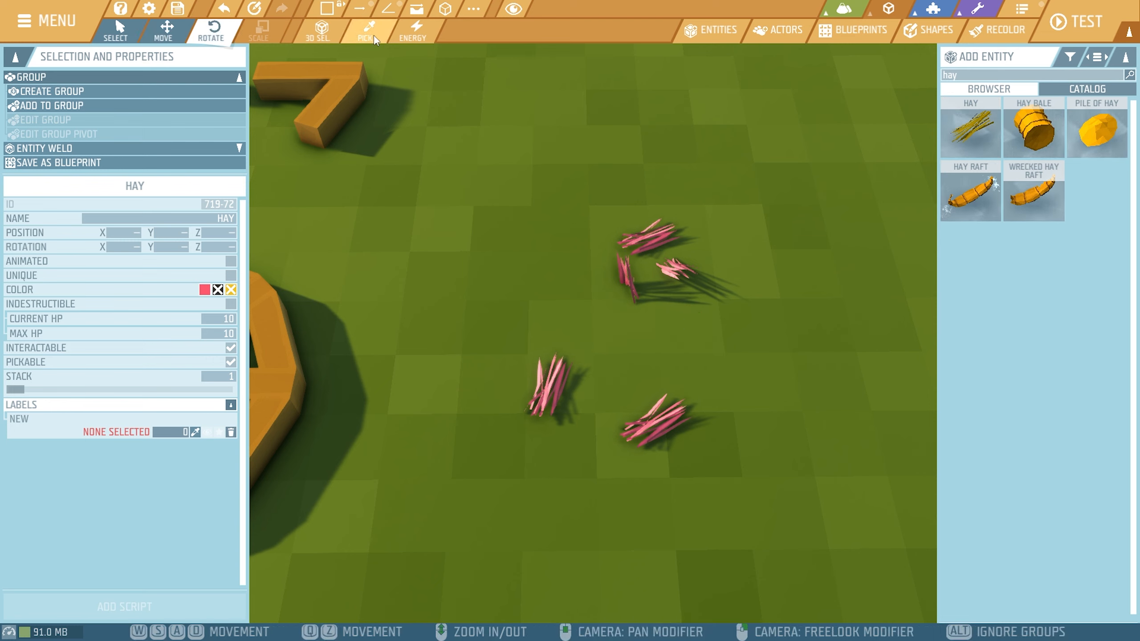
pyautogui.click(627, 281)
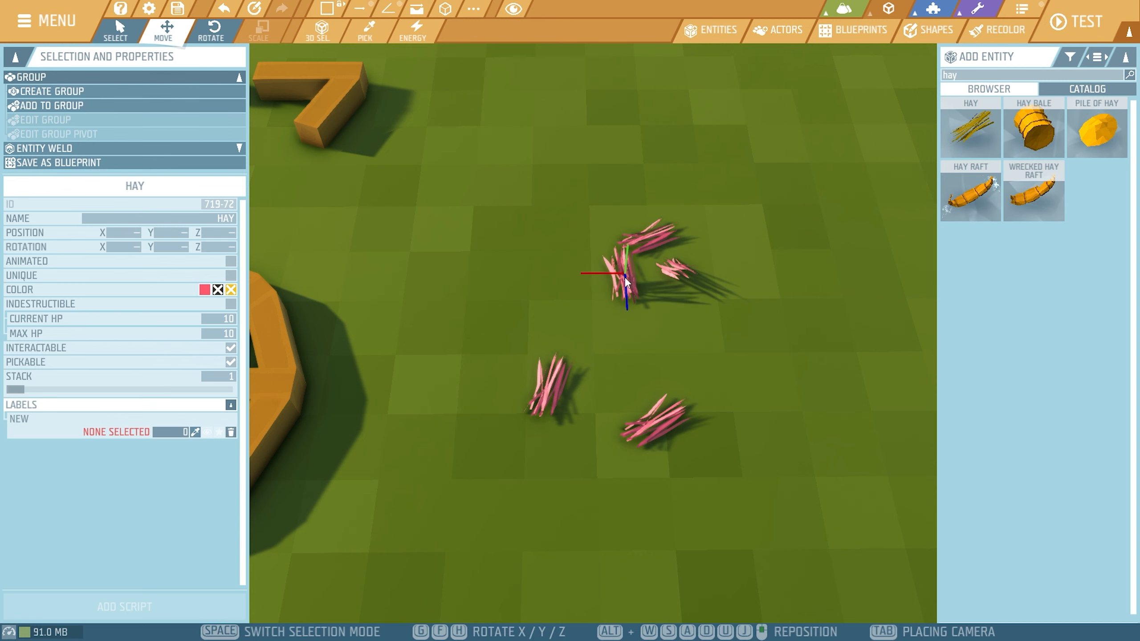
pyautogui.moveTo(627, 281); pyautogui.dragTo(669, 345)
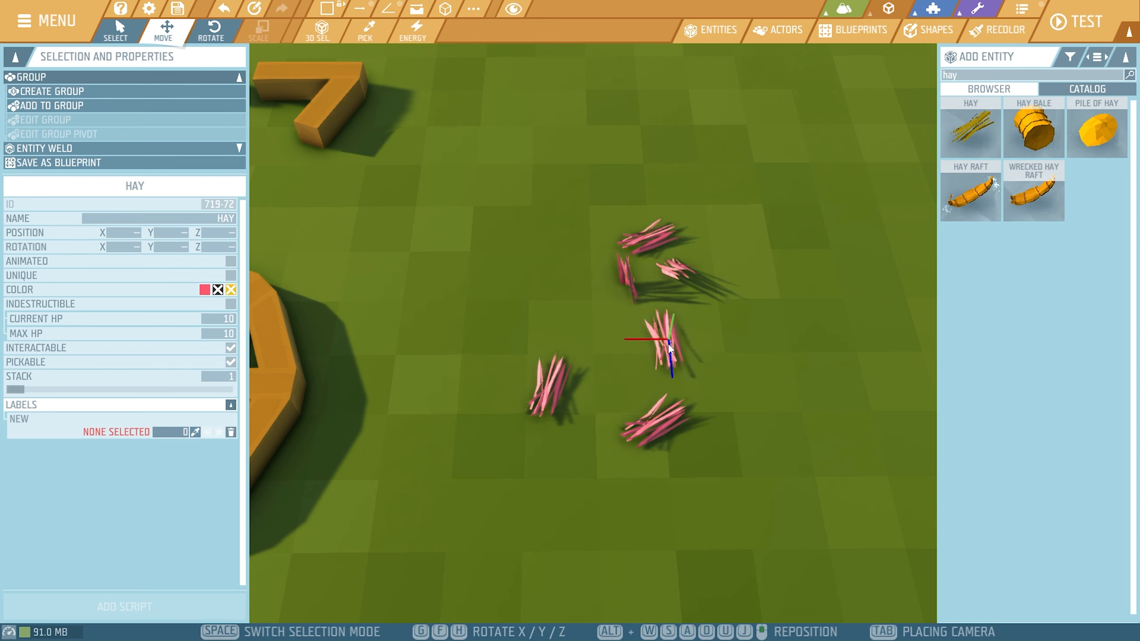
pyautogui.click(970, 132)
pyautogui.click(700, 341)
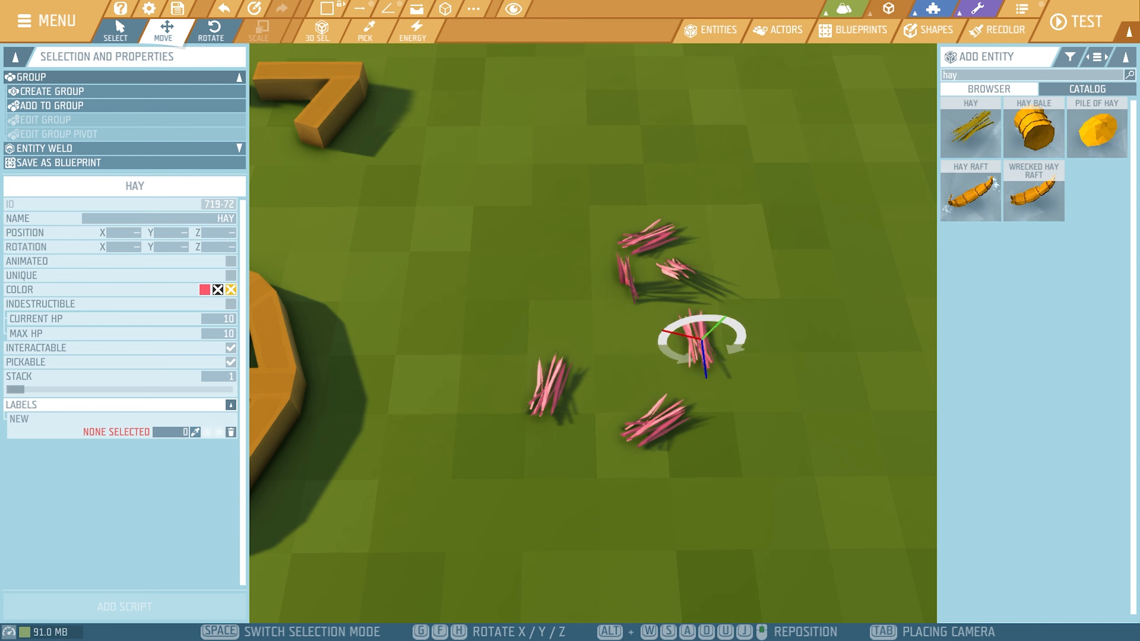
pyautogui.press('h')
pyautogui.click(702, 340)
# - Place two more pink hay copies beside the rear bundles, each tilted to a different orientation
pyautogui.press('g')
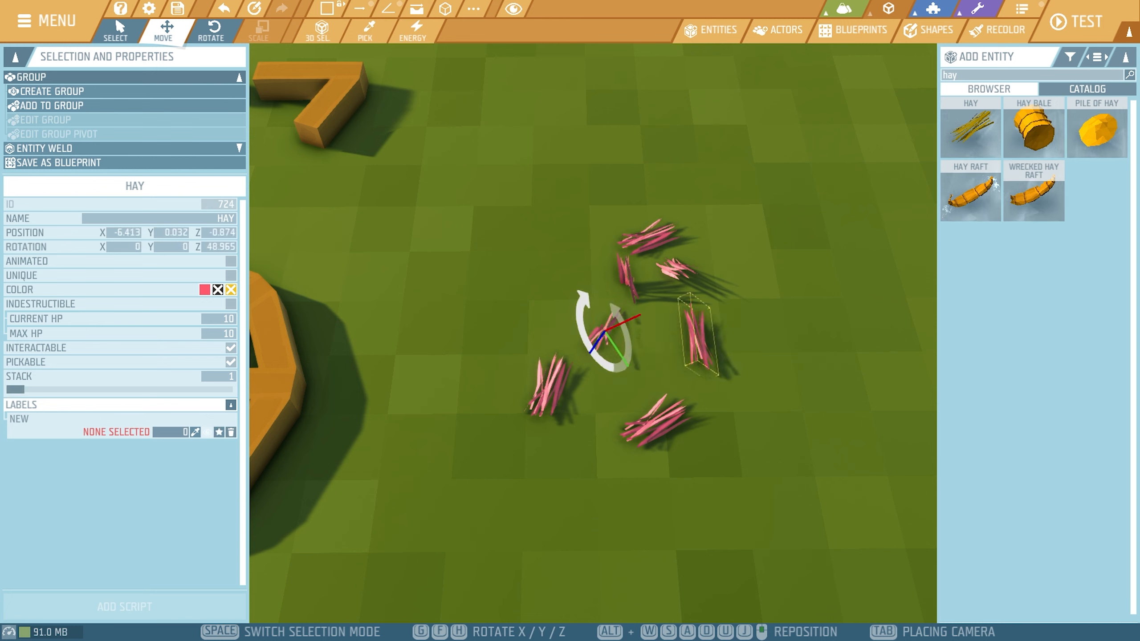
pyautogui.click(603, 334)
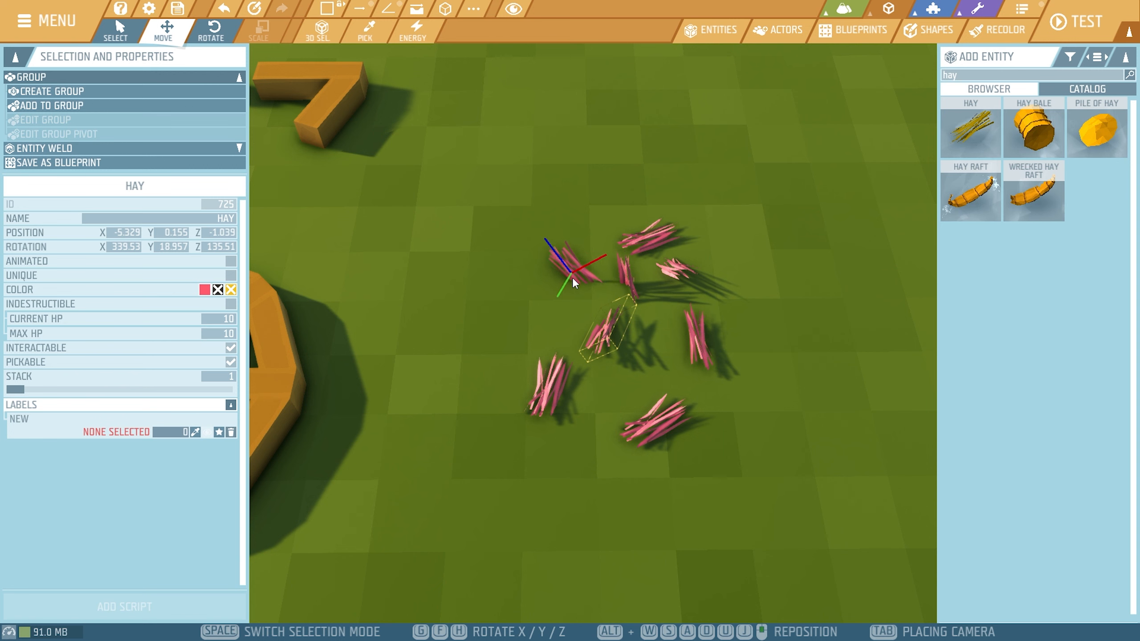
pyautogui.moveTo(573, 273); pyautogui.dragTo(610, 274)
pyautogui.press('Escape')
# - Duplicate all the hay bundles, turn the copies to another orientation, and move them over the original pile
pyautogui.moveTo(454, 163); pyautogui.dragTo(747, 416)
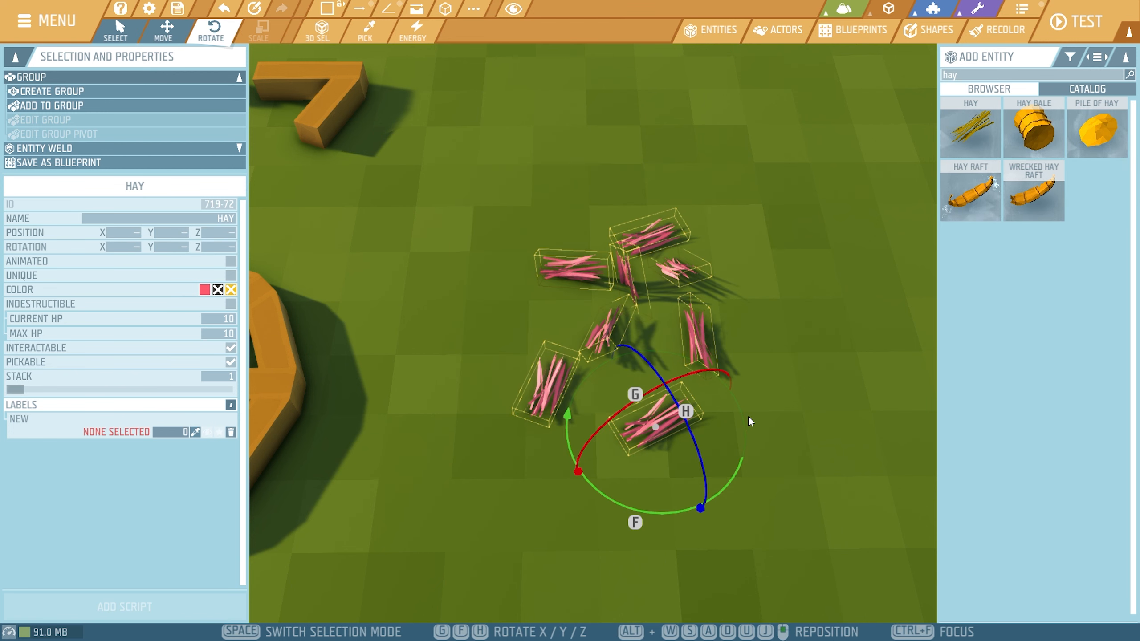
pyautogui.moveTo(738, 468); pyautogui.dragTo(739, 285)
pyautogui.press('2')
pyautogui.moveTo(700, 495); pyautogui.dragTo(638, 396)
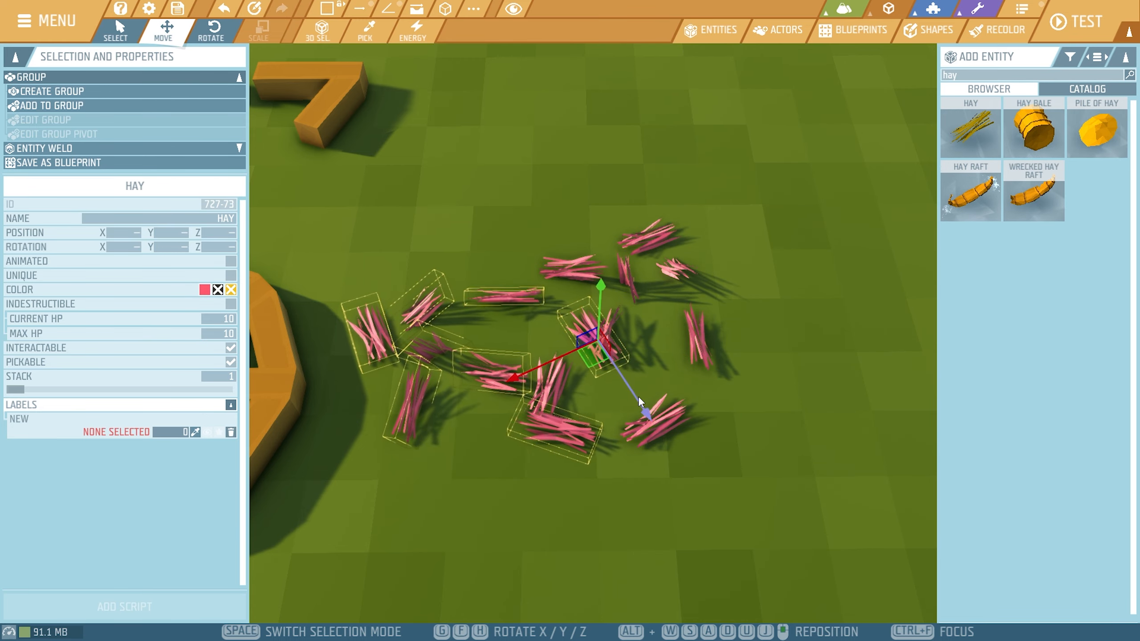
pyautogui.moveTo(522, 374); pyautogui.dragTo(643, 329)
pyautogui.moveTo(748, 361); pyautogui.dragTo(768, 410)
pyautogui.click(863, 366)
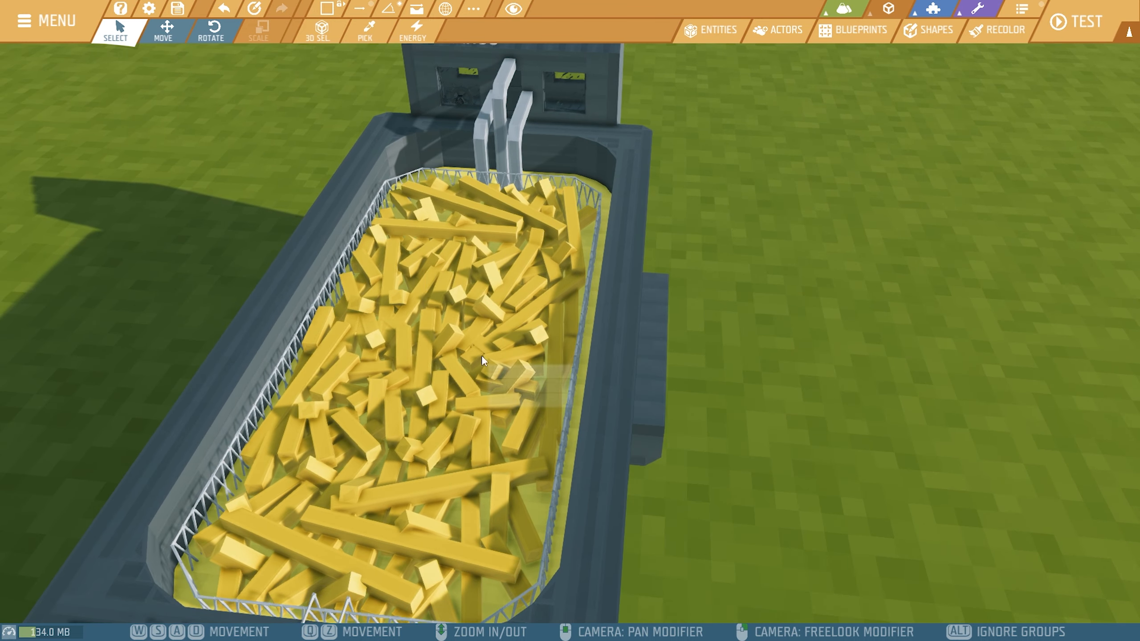
# - Examine the fryer model and the varied orientations of the fries filling its basket
pyautogui.press('s')
pyautogui.press('a')
pyautogui.moveTo(835, 296); pyautogui.dragTo(529, 297, button='right')
pyautogui.press('d')
pyautogui.press('w')
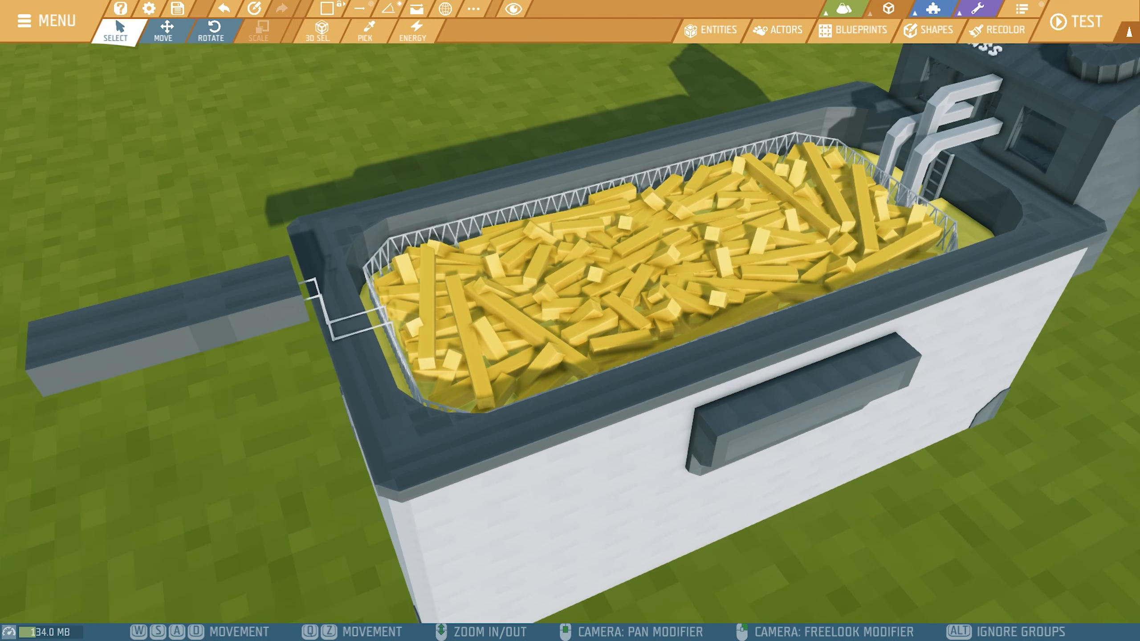
pyautogui.press('s')
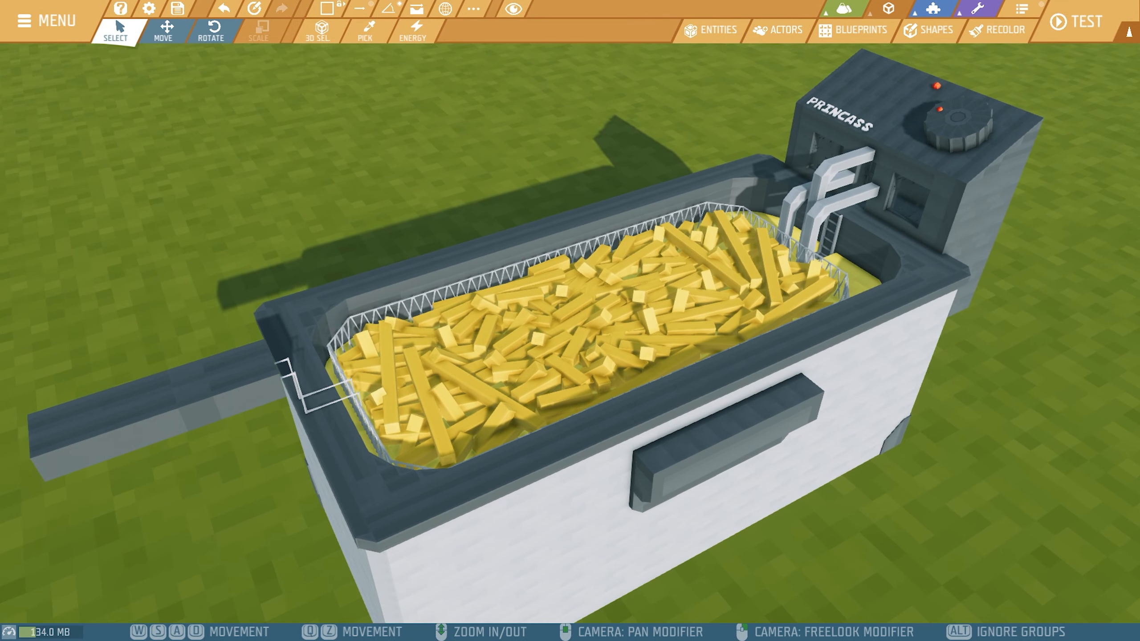
pyautogui.press('s')
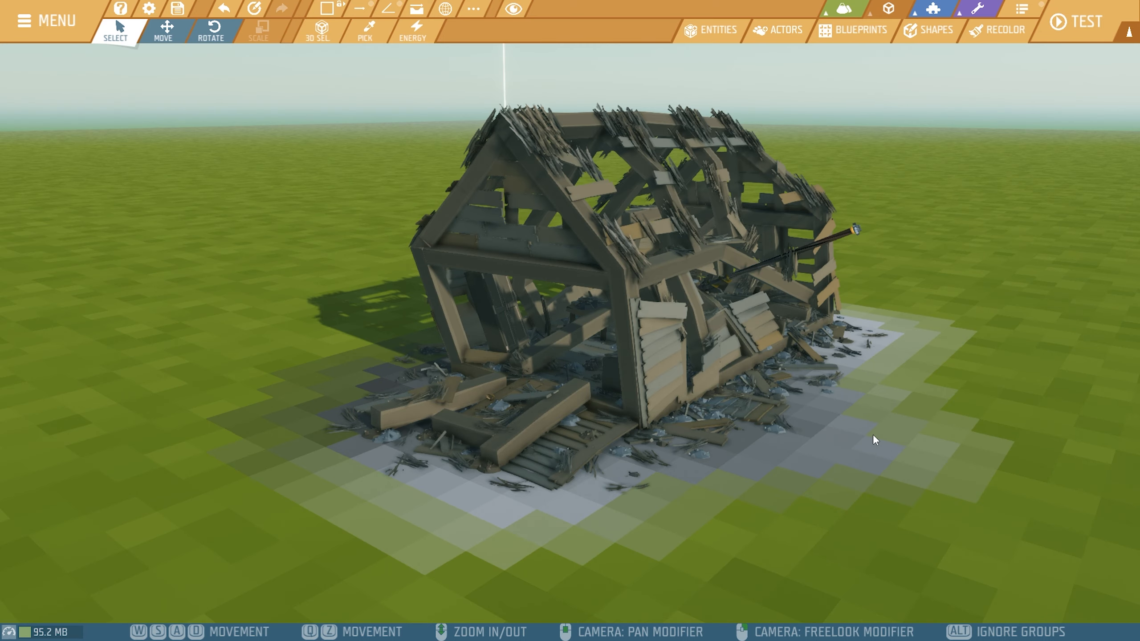
# - Inspect the ruined house from several sides, including a dark hay bundle in the debris and the hay on its roof
pyautogui.press('w')
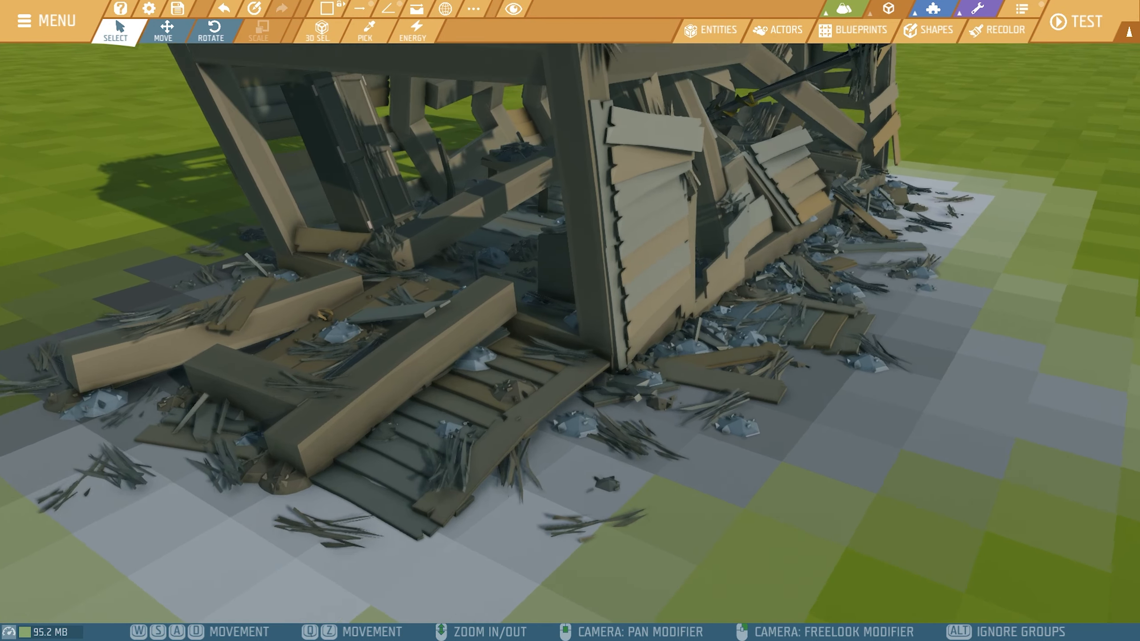
pyautogui.press('w')
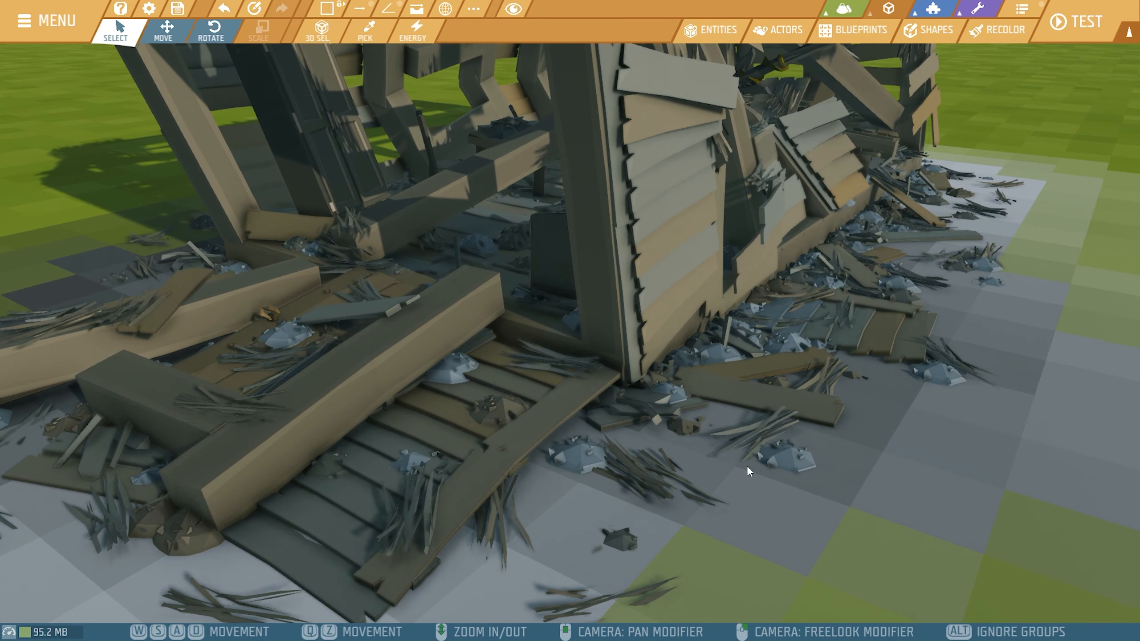
pyautogui.click(626, 591)
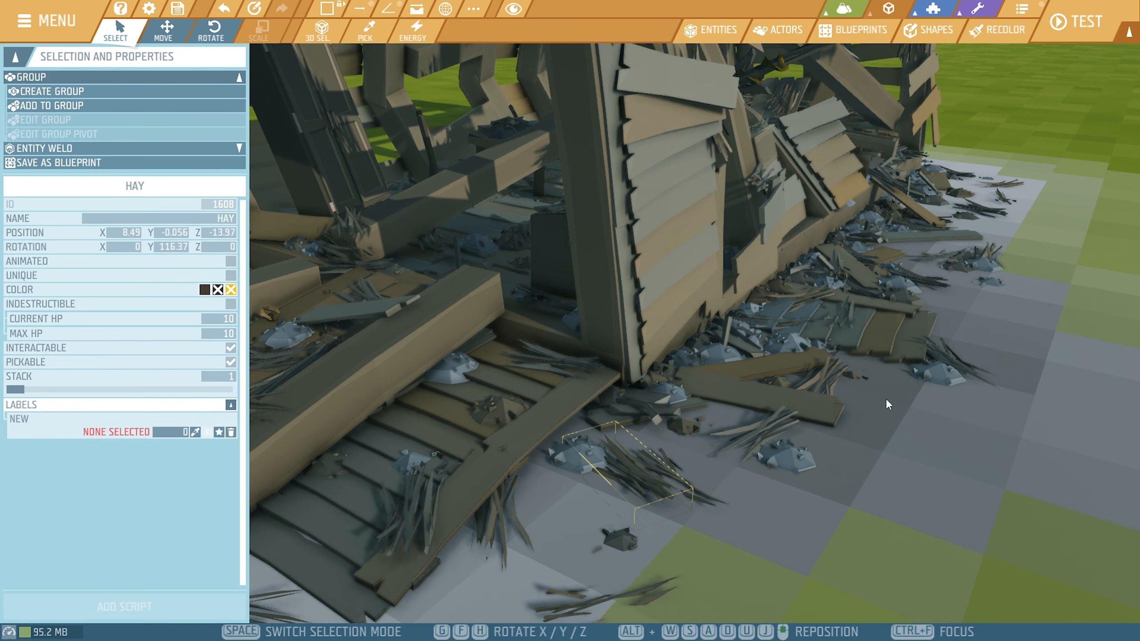
pyautogui.press('d')
pyautogui.moveTo(979, 462); pyautogui.dragTo(651, 175, button='right')
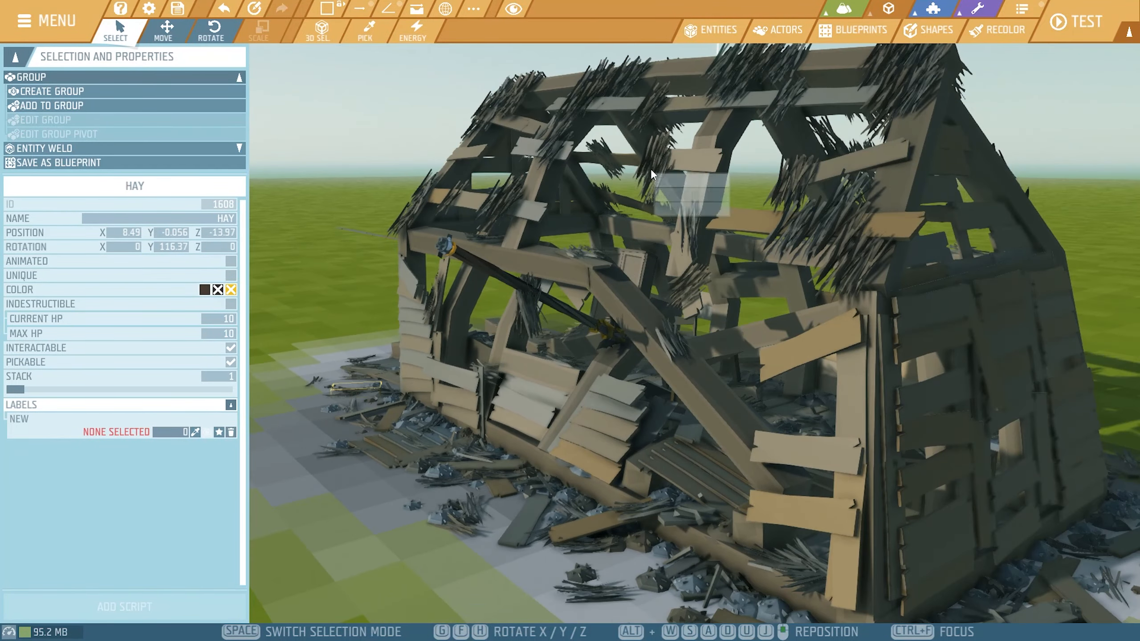
pyautogui.click(363, 39)
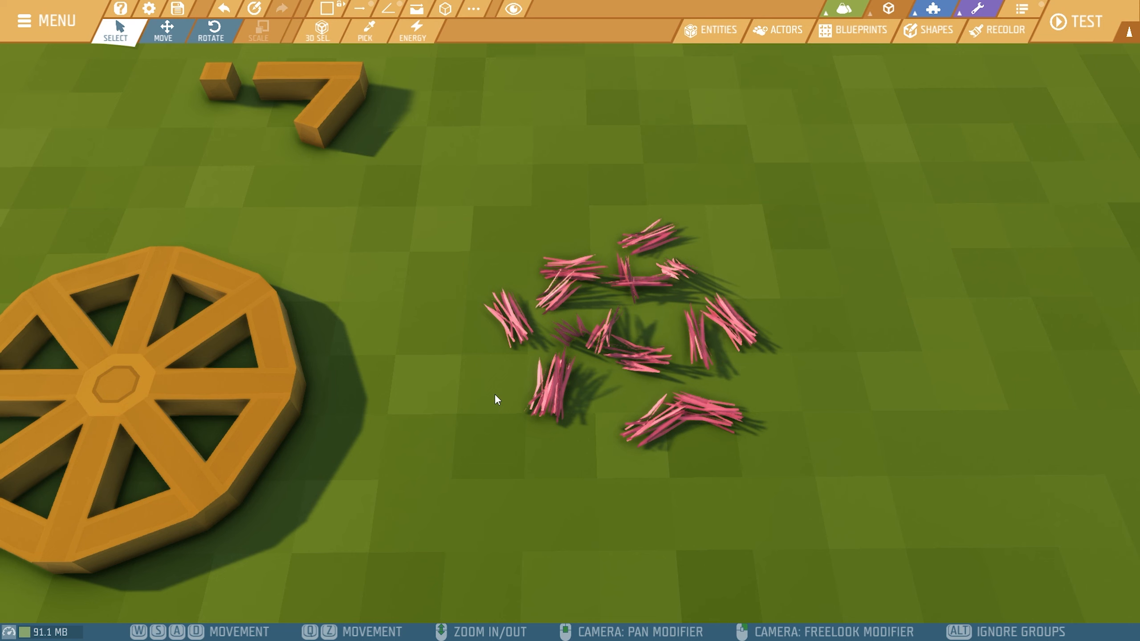
# - Enter character mode and run the character around the wheel and hay pile to view them at player scale, then exit
pyautogui.press('c')
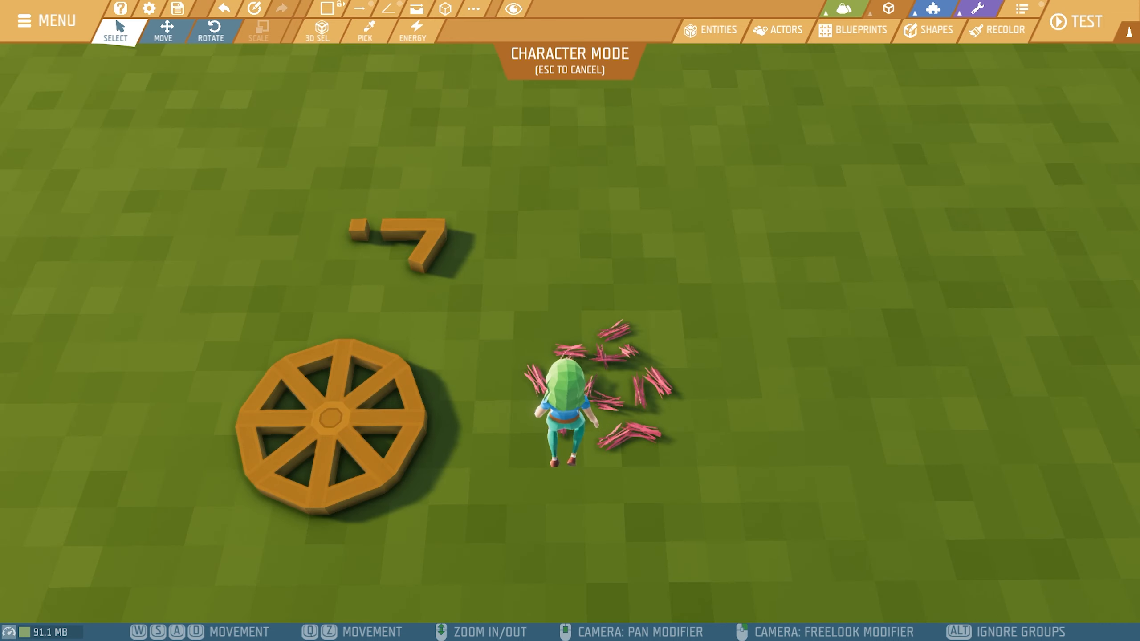
pyautogui.press('w')
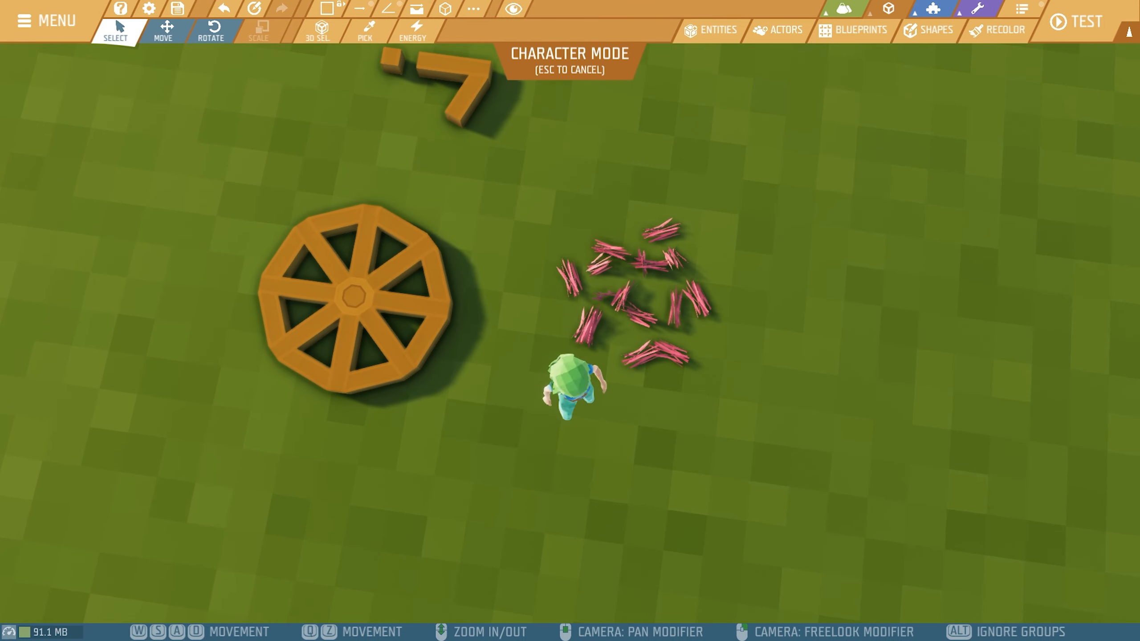
pyautogui.press('s')
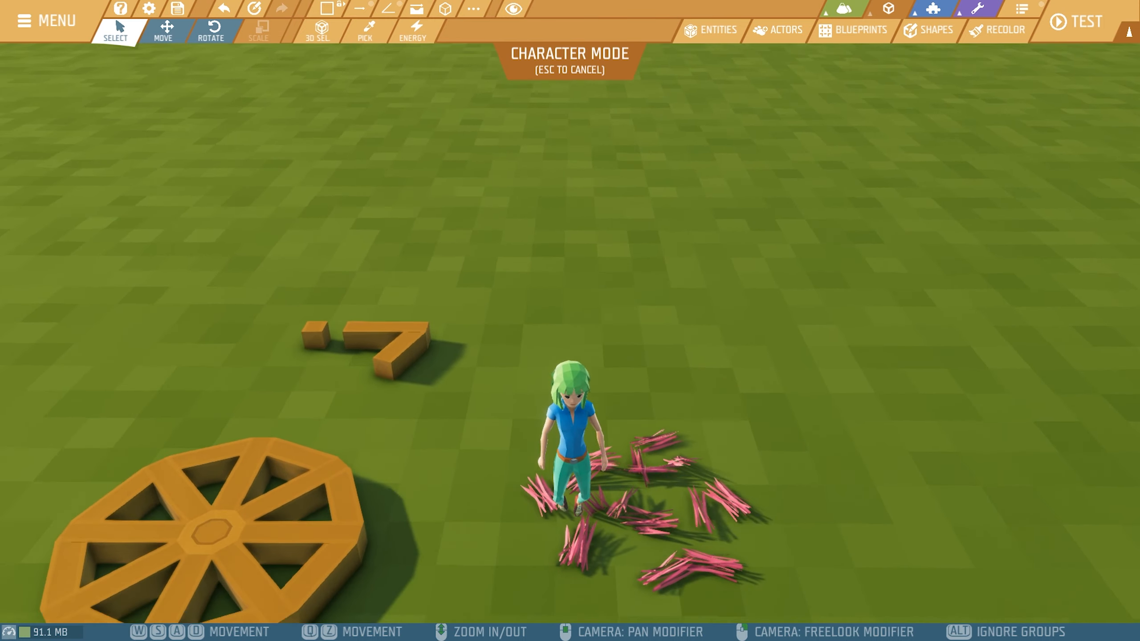
pyautogui.press('w')
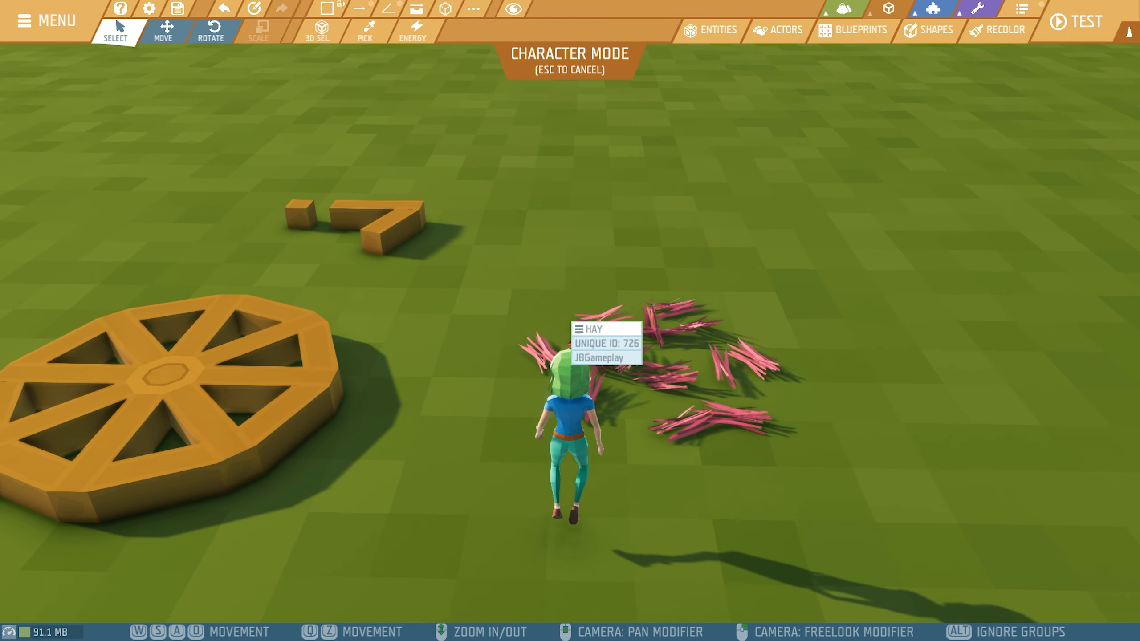
pyautogui.press('w')
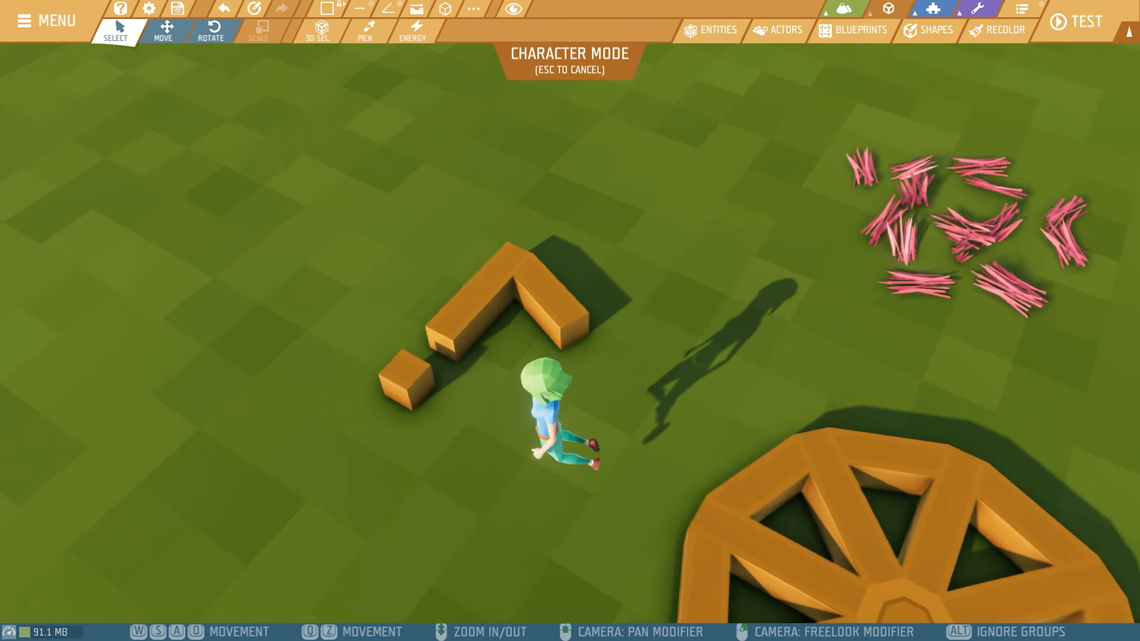
pyautogui.moveTo(570, 321); pyautogui.dragTo(673, 152, button='right')
pyautogui.press('d')
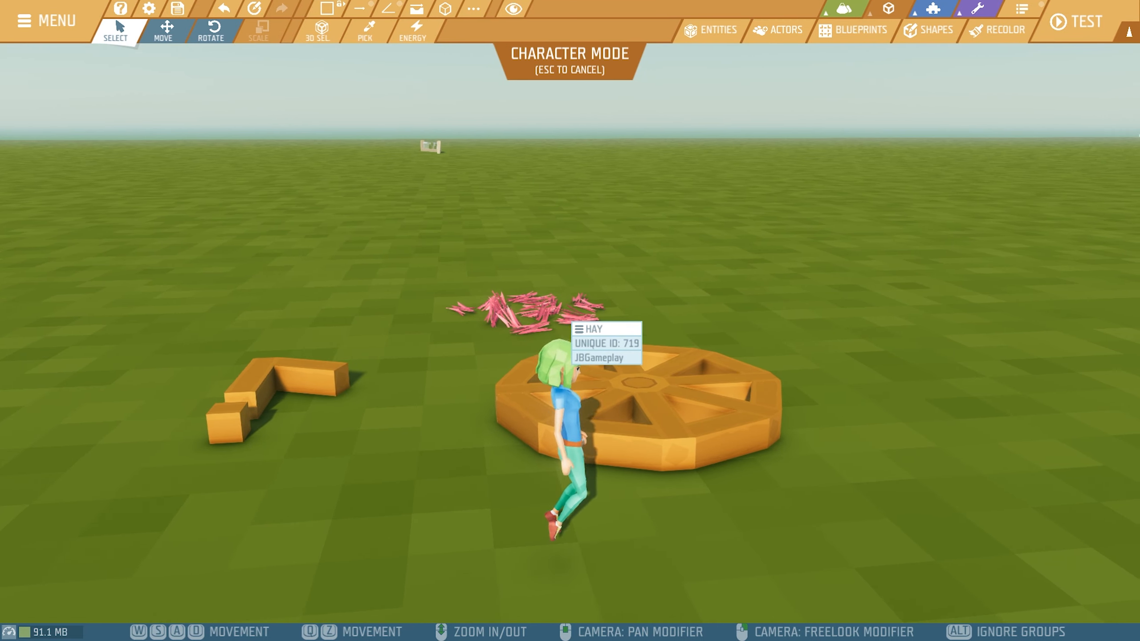
pyautogui.press('w')
pyautogui.press('d')
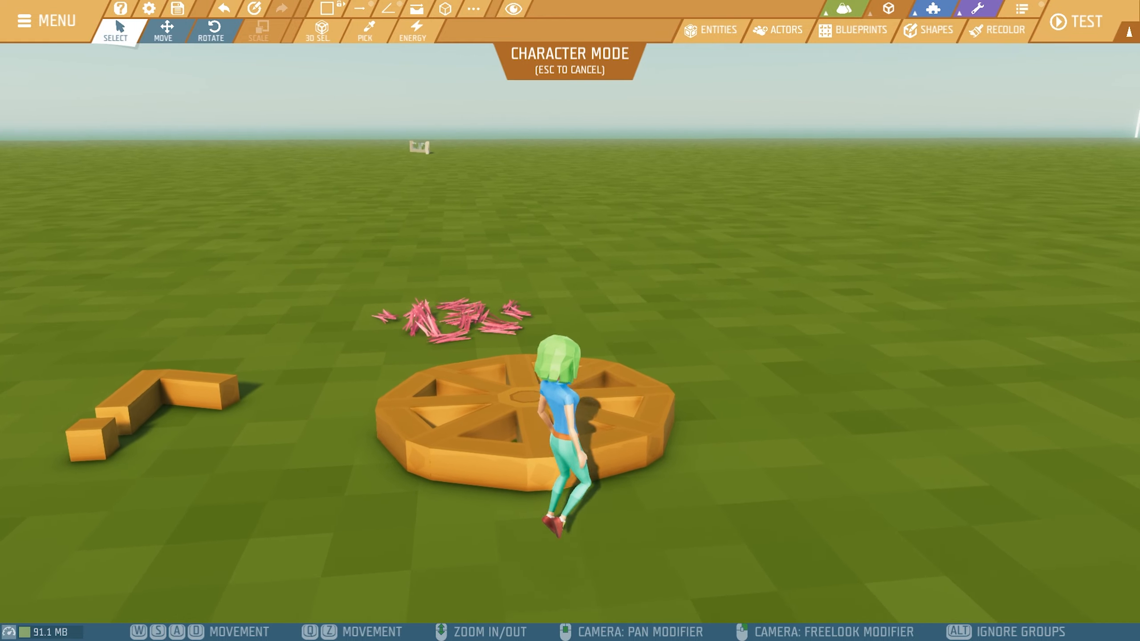
pyautogui.moveTo(570, 252); pyautogui.dragTo(391, 287, button='right')
pyautogui.press('w')
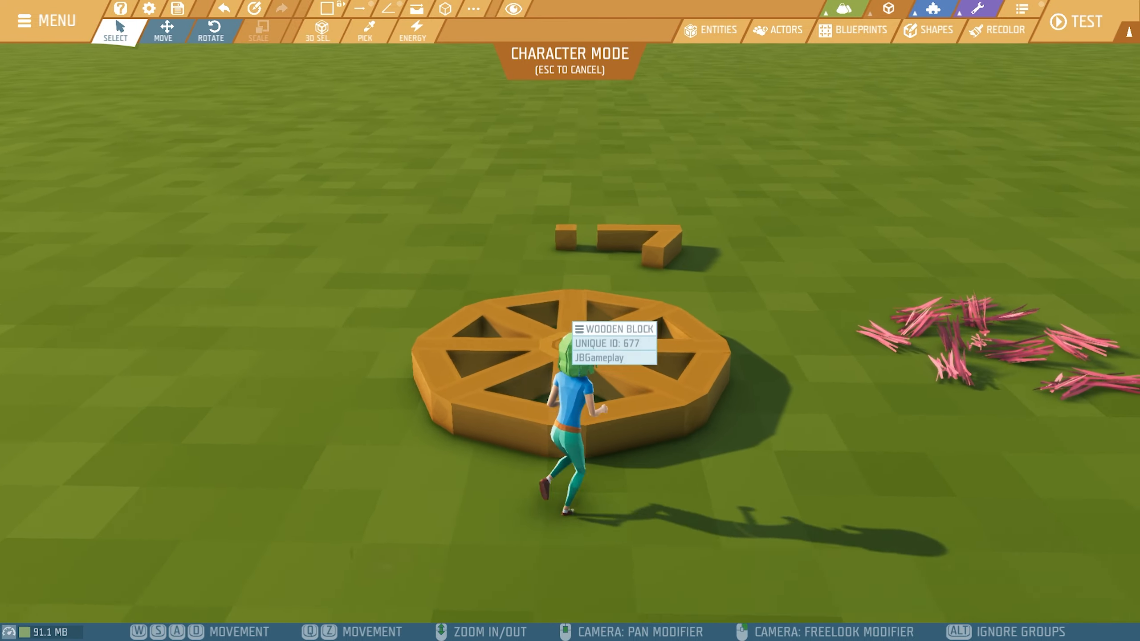
pyautogui.press('space')
pyautogui.moveTo(570, 320); pyautogui.dragTo(719, 351, button='right')
pyautogui.press('s')
pyautogui.press('w')
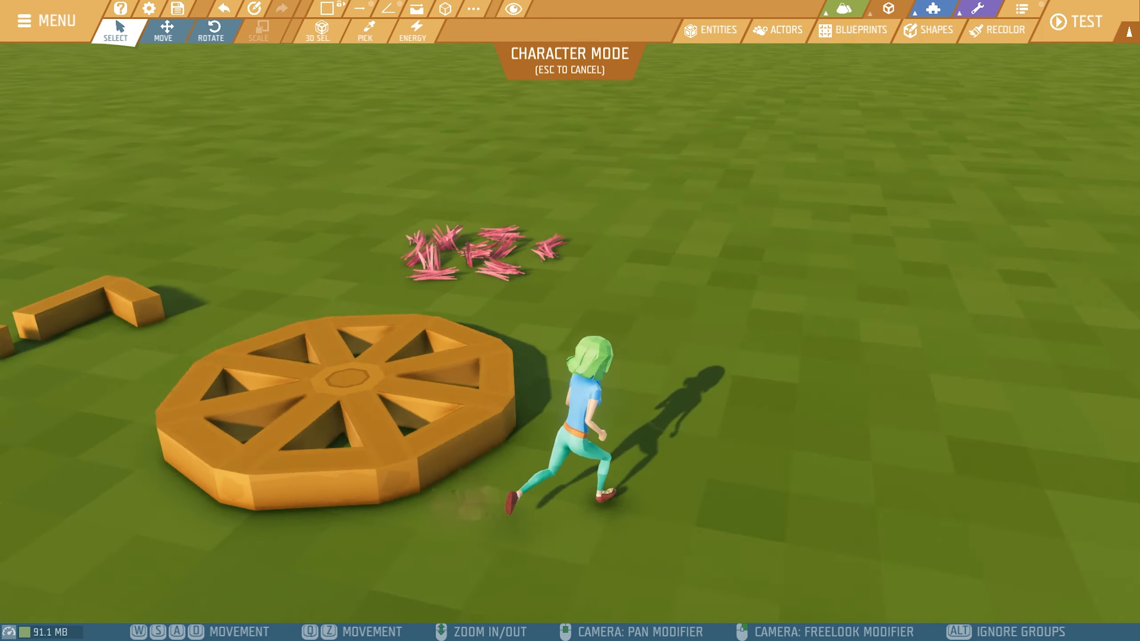
pyautogui.moveTo(570, 320); pyautogui.dragTo(404, 321, button='right')
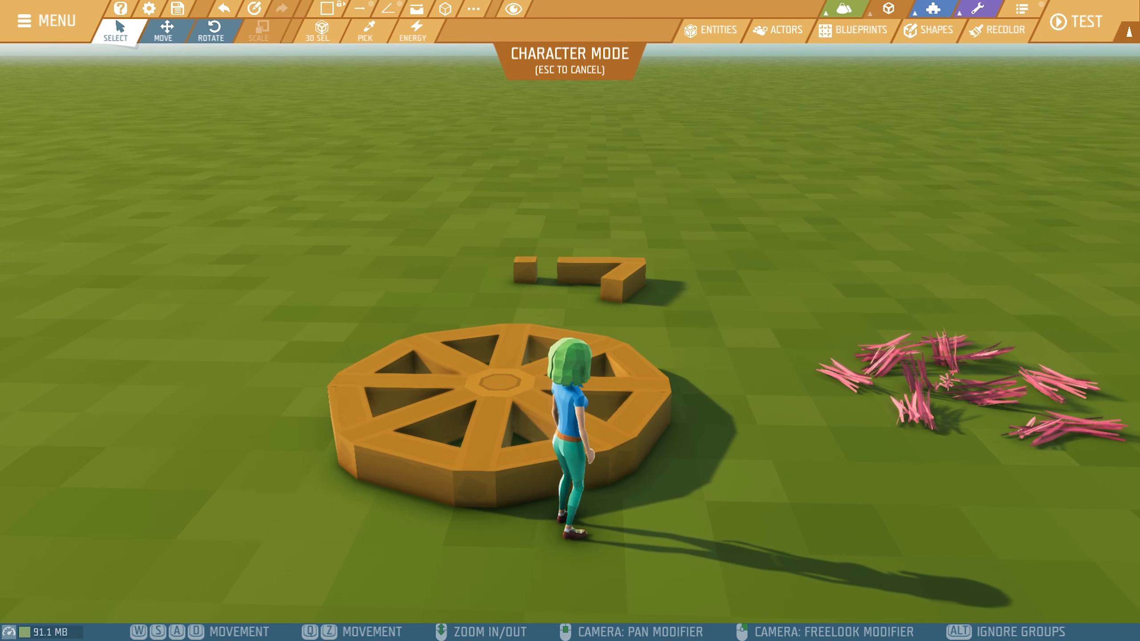
pyautogui.press('Escape')
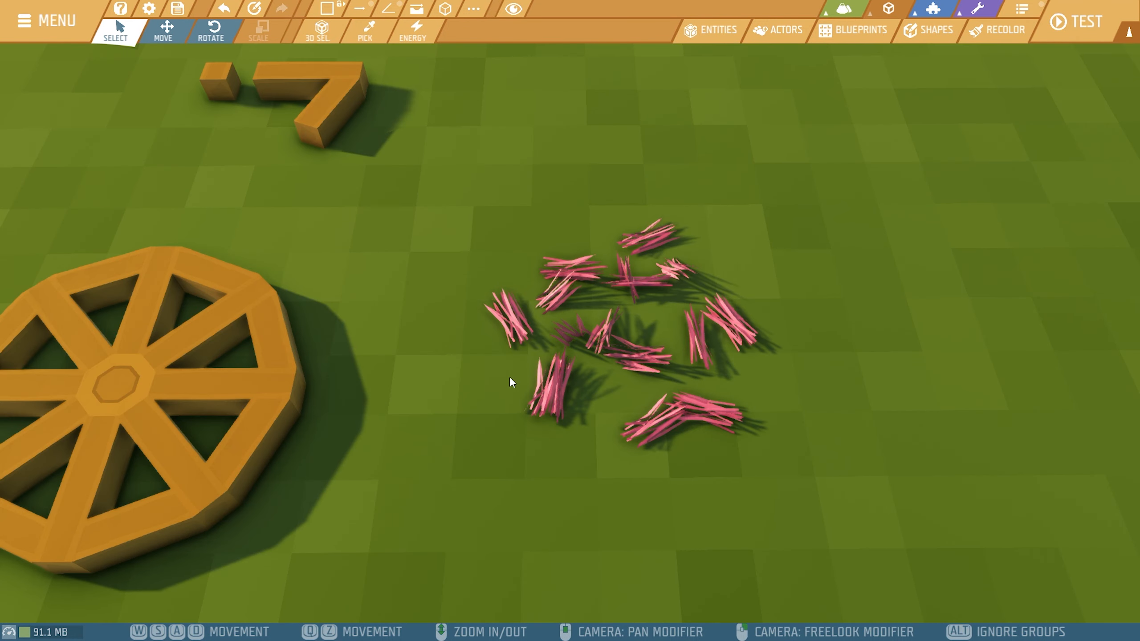